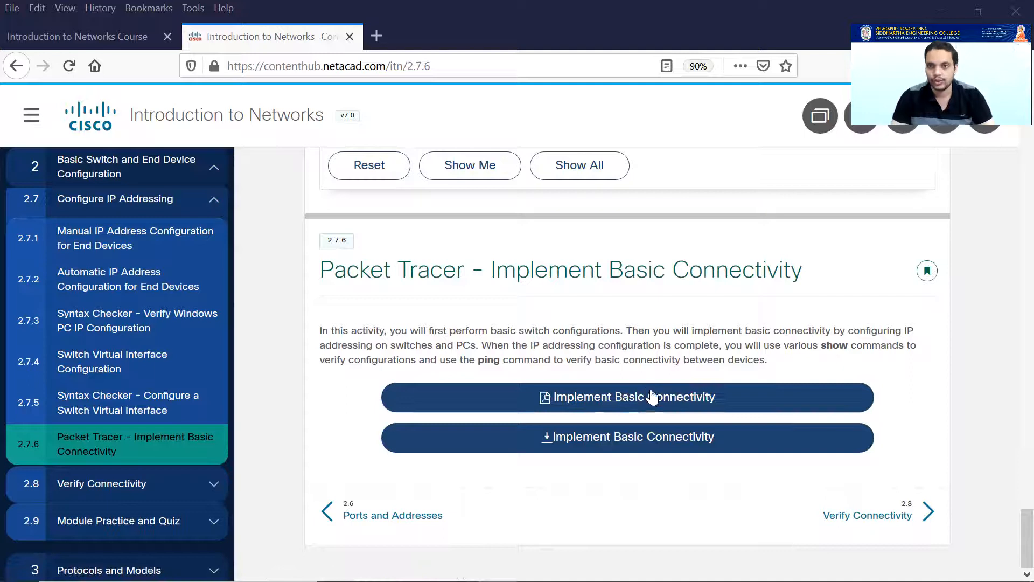
Download the 2.7.6 Implement Basic Connectivity activity and open it with Packet Tracer.
click(640, 446)
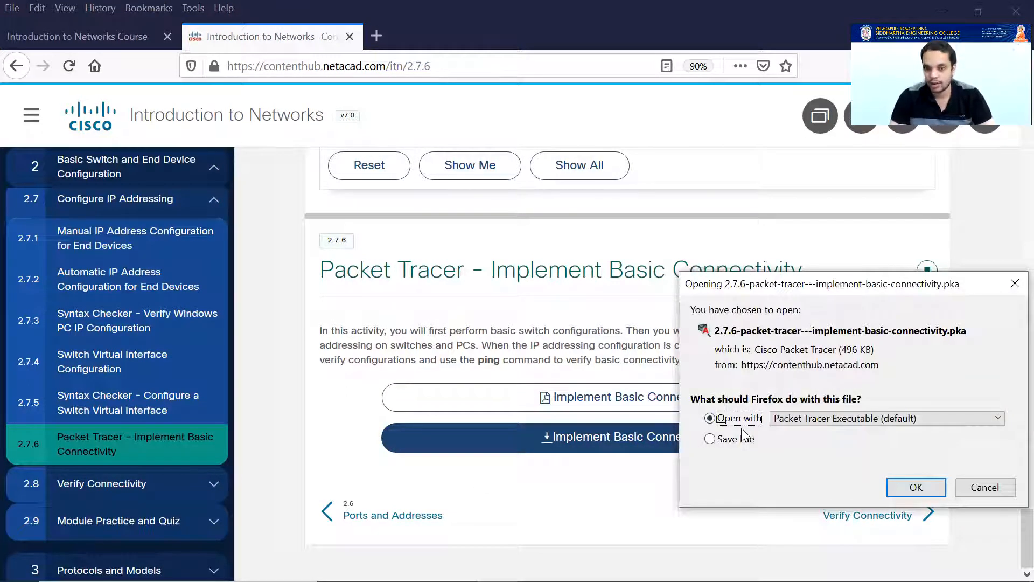
click(916, 487)
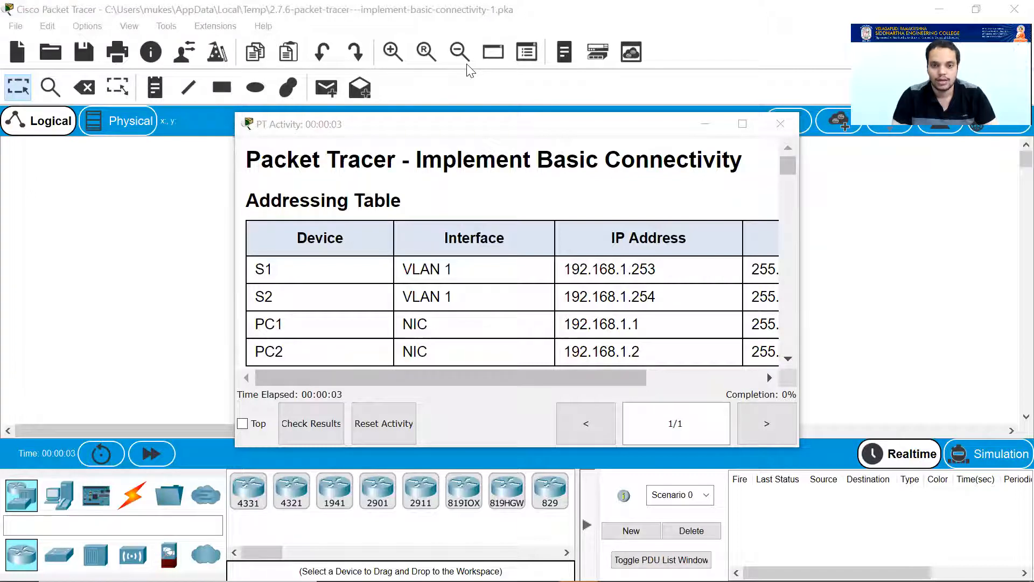
Dismiss the User Profile prompt and fast-forward time until the S1, S2, PC1 and PC2 links are green.
click(576, 484)
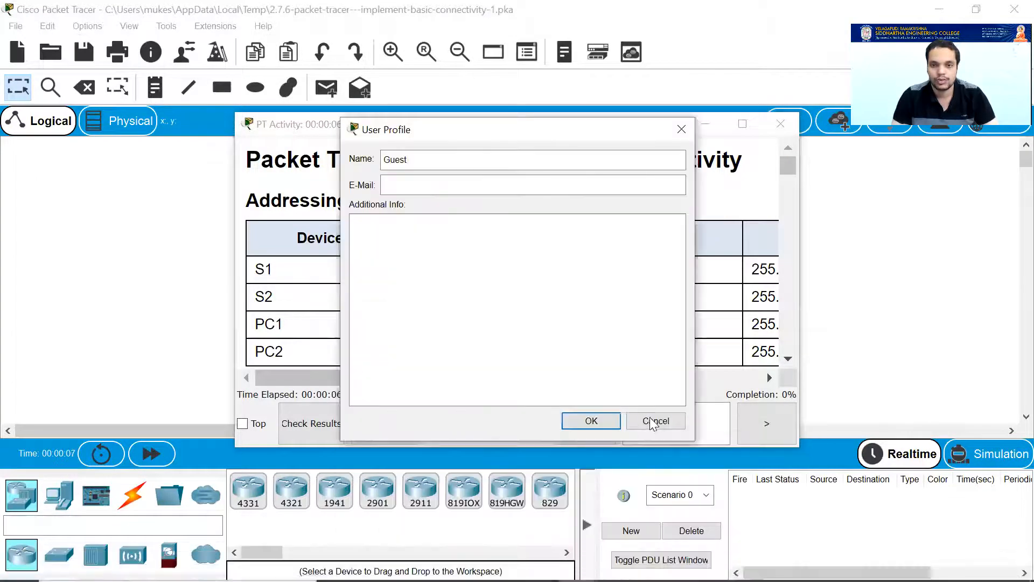
click(653, 423)
click(585, 523)
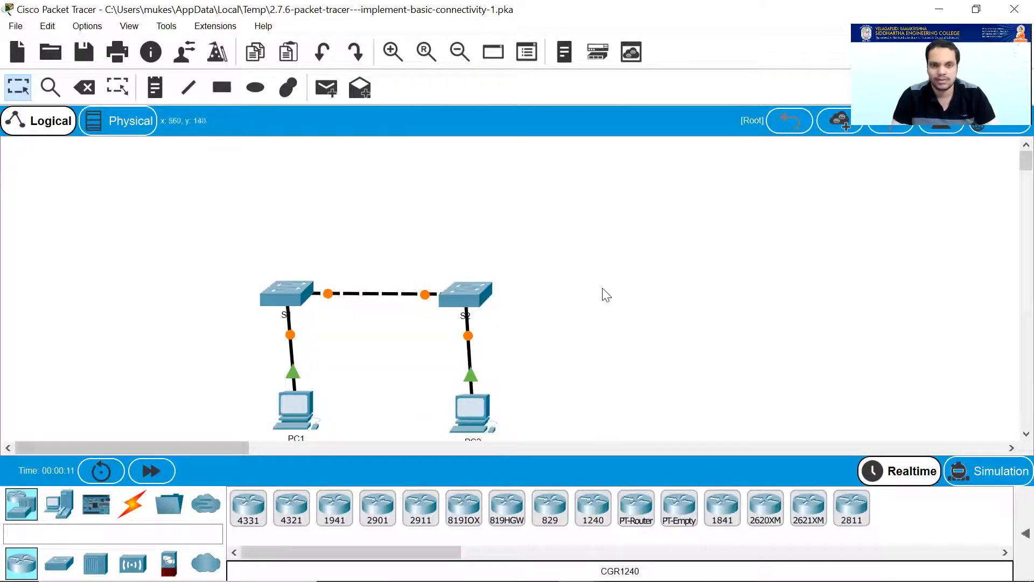
scroll(601, 296, down, 1)
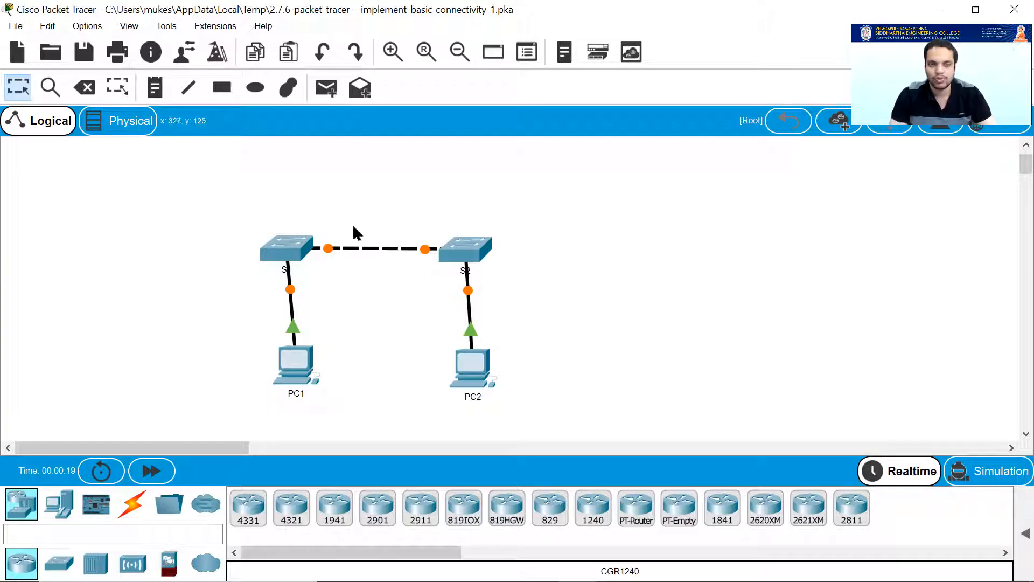
click(144, 475)
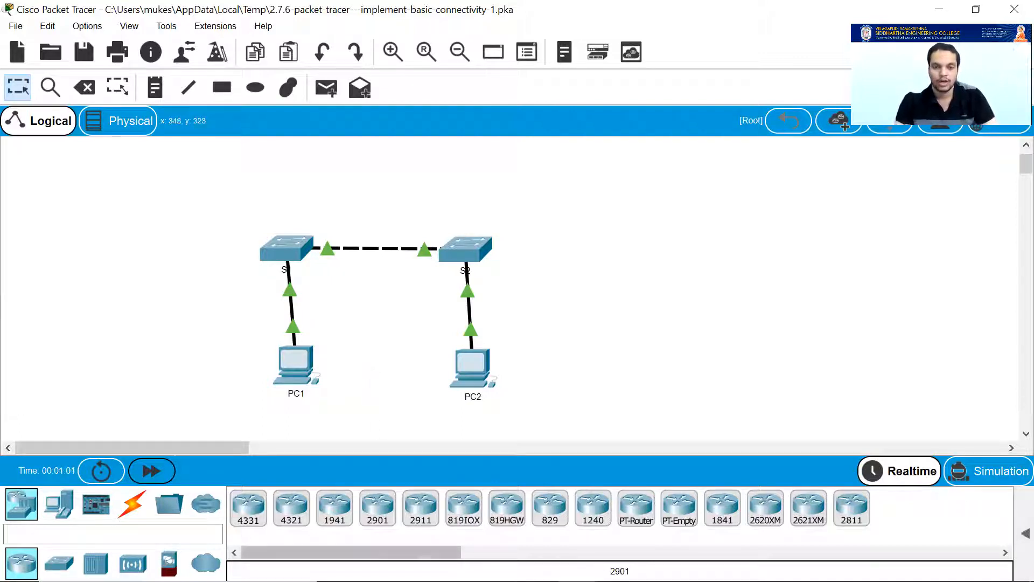
mouse_move(579, 564)
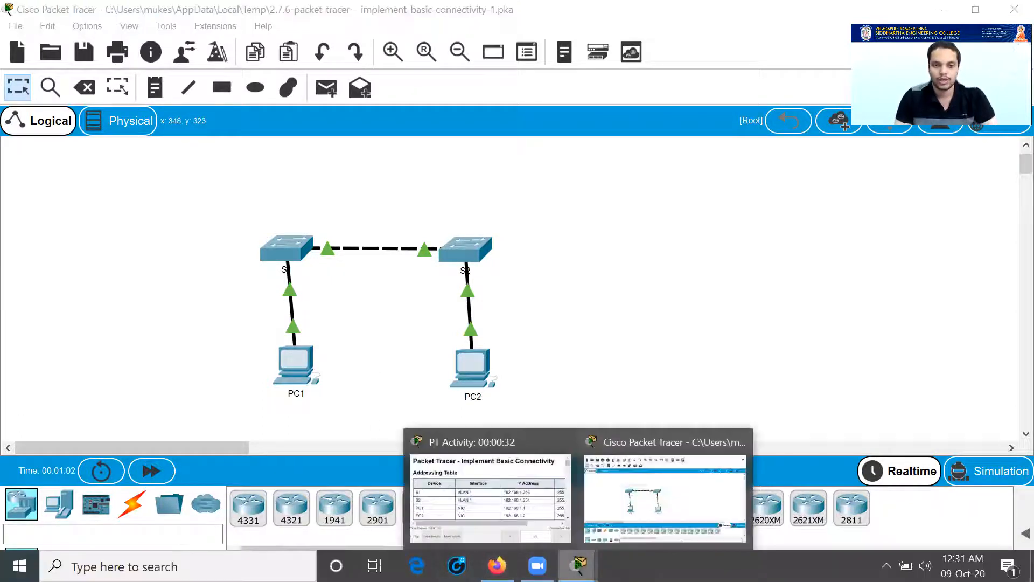
click(504, 501)
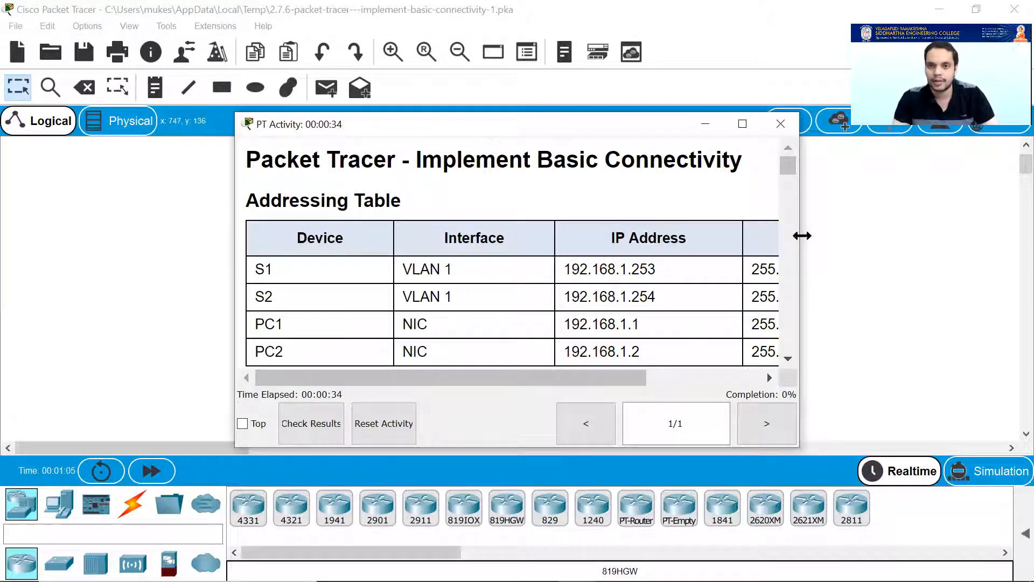
drag(802, 235, 896, 244)
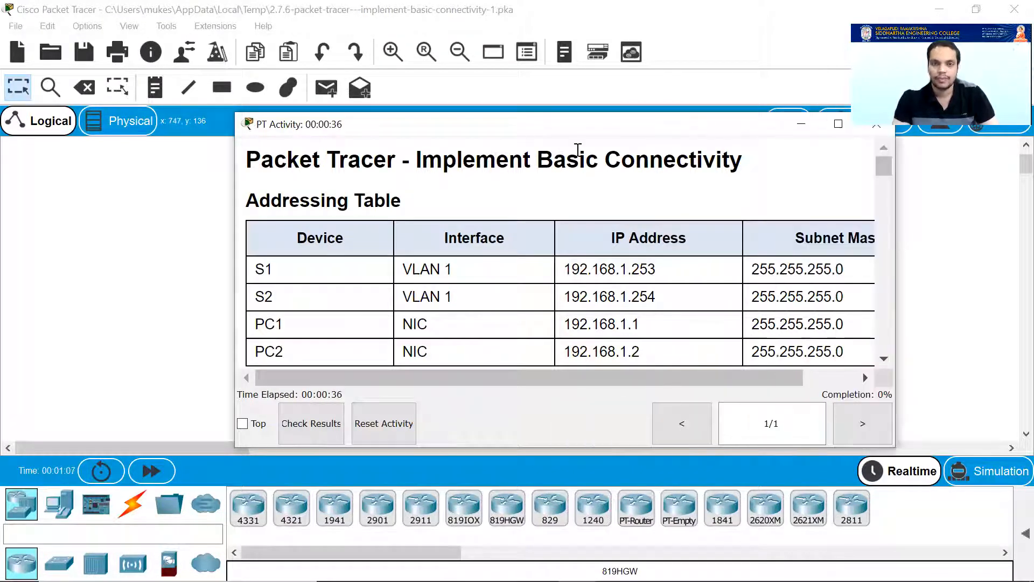
drag(587, 124, 564, 74)
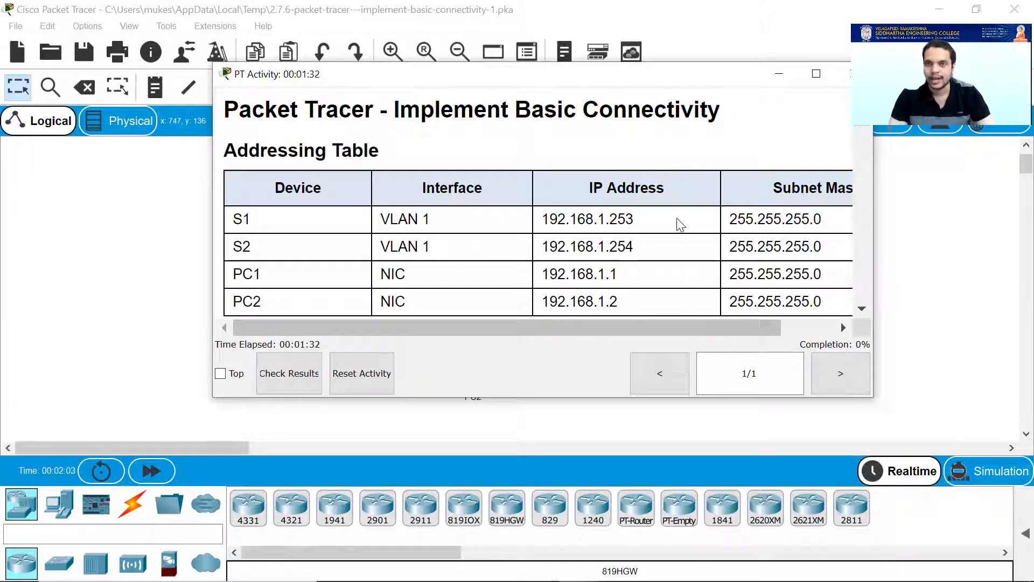
scroll(681, 229, down, 1)
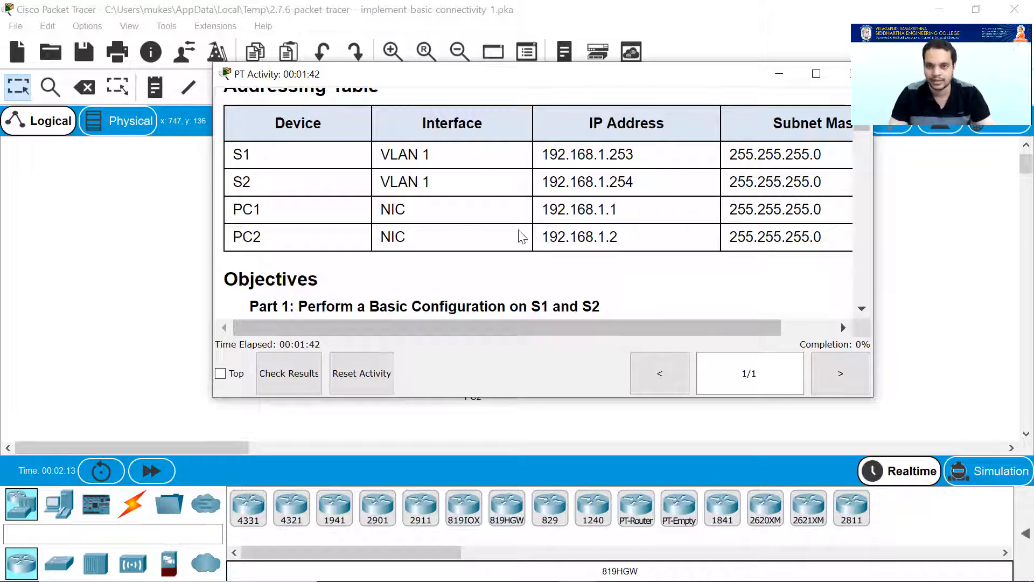
scroll(592, 240, down, 3)
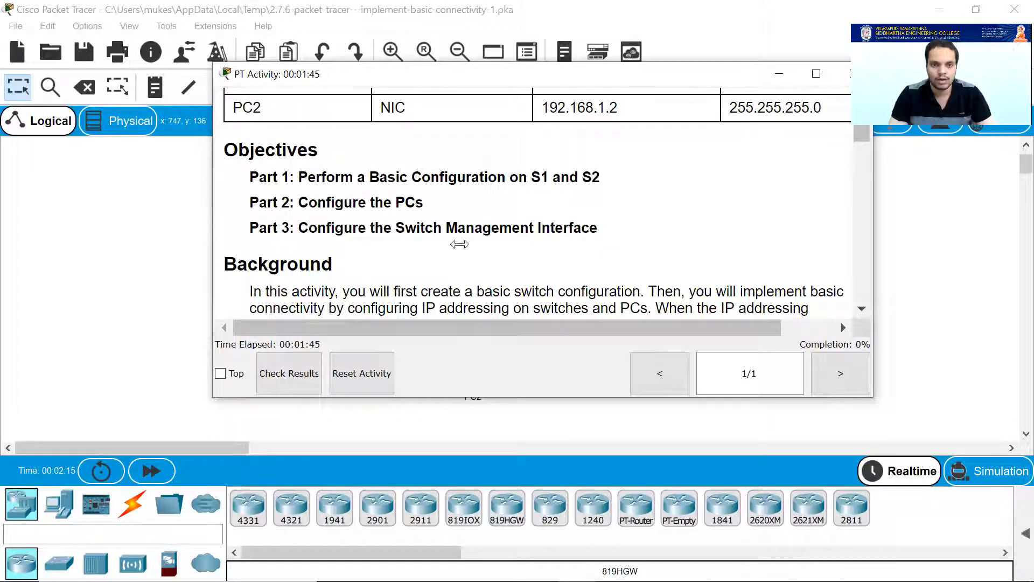
drag(208, 213, 463, 213)
drag(189, 438, 245, 441)
mouse_move(579, 564)
click(503, 485)
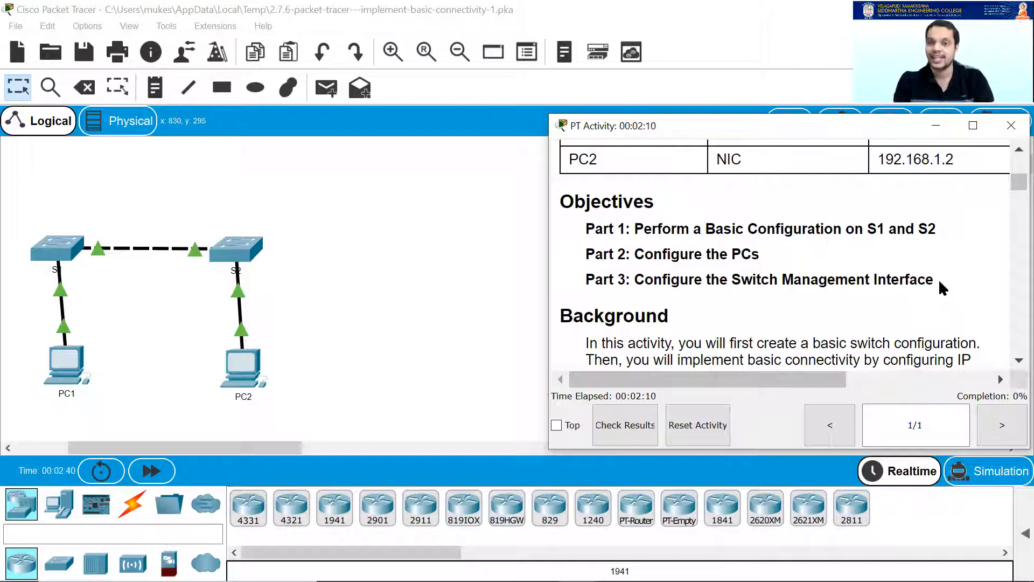
Scroll the instructions to Part 1, highlighting the S1 hostname, console password cisco and banner text.
scroll(789, 212, down, 4)
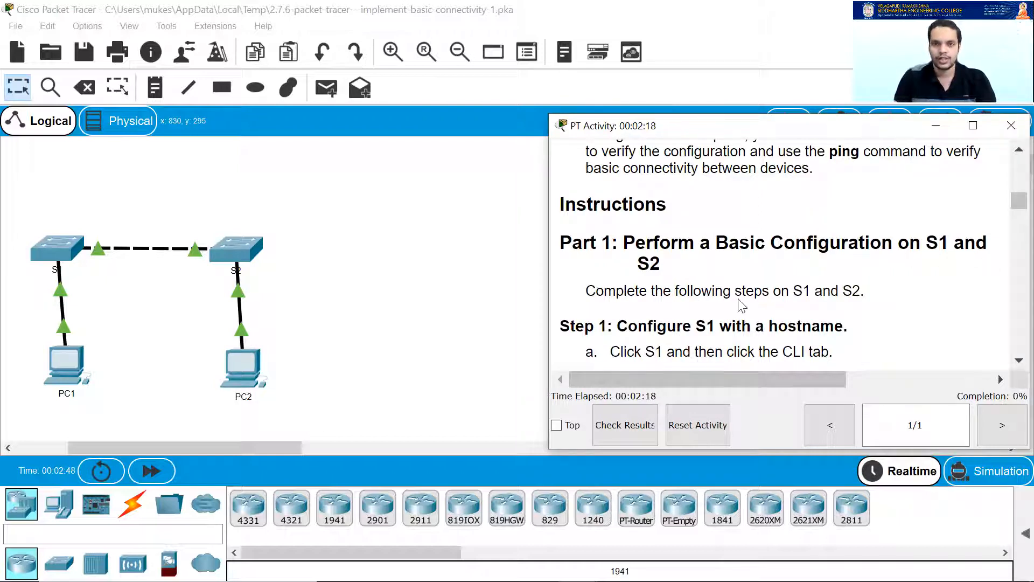
scroll(847, 307, down, 1)
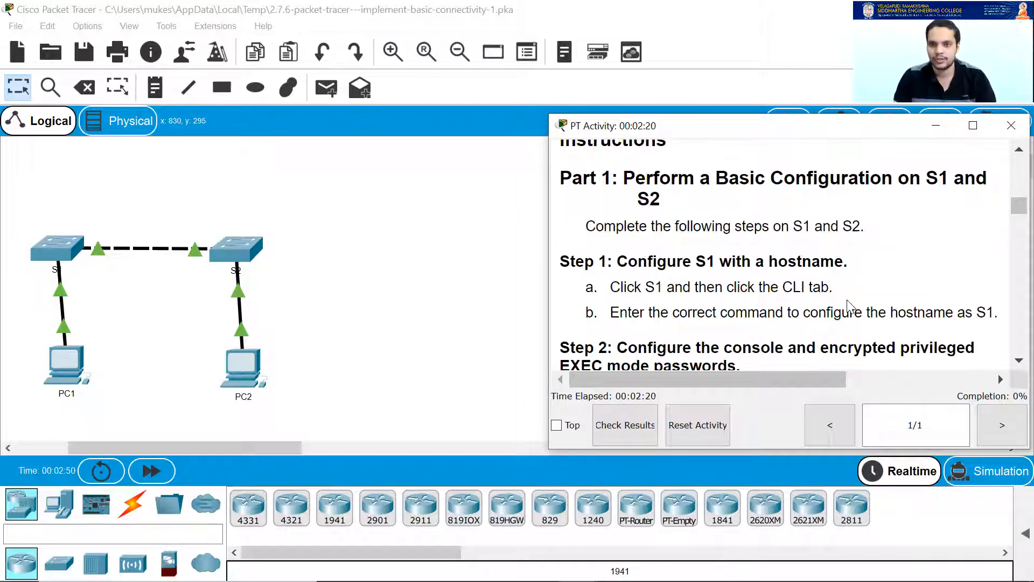
scroll(723, 253, down, 1)
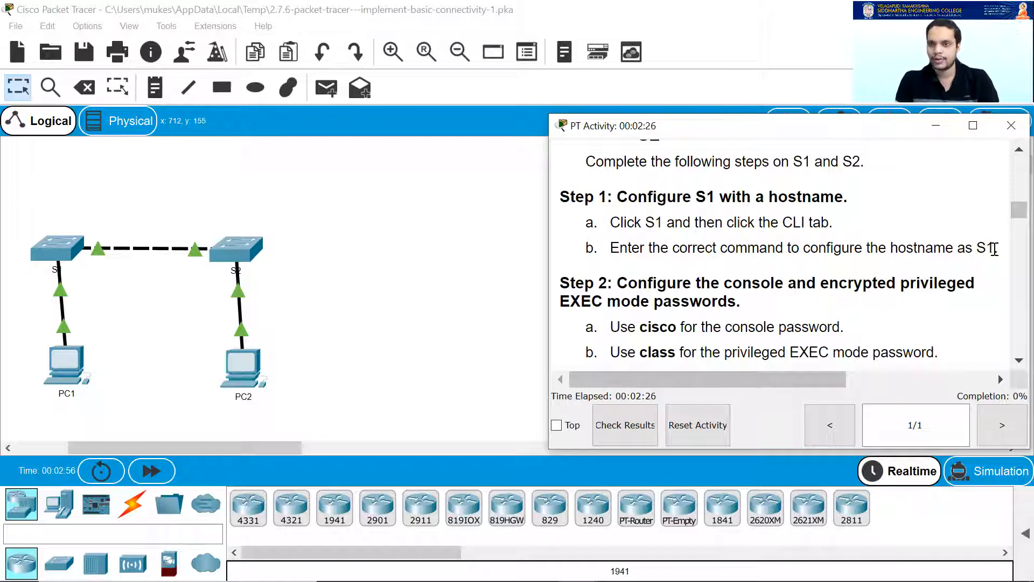
drag(890, 247, 1000, 251)
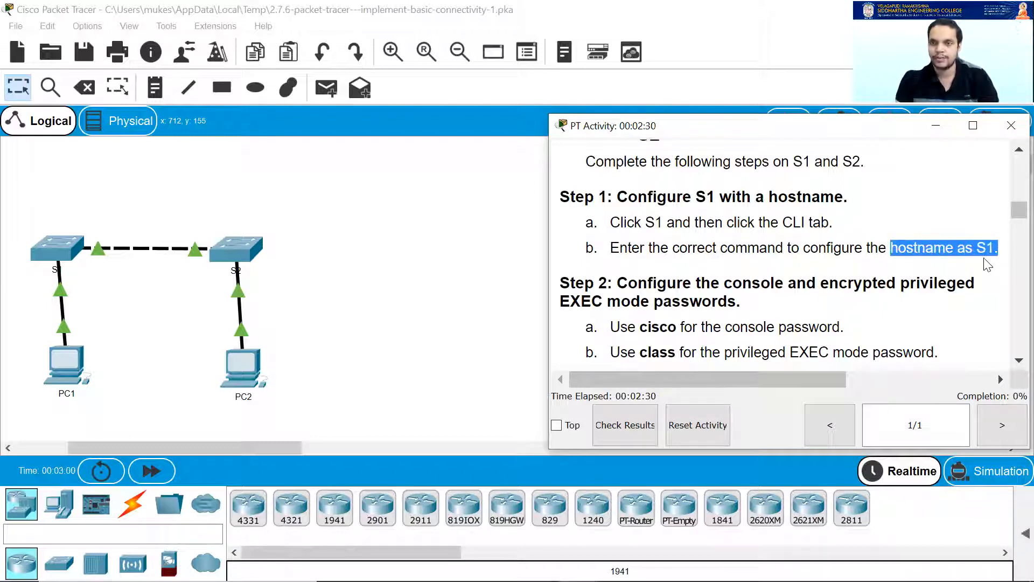
scroll(662, 335, down, 1)
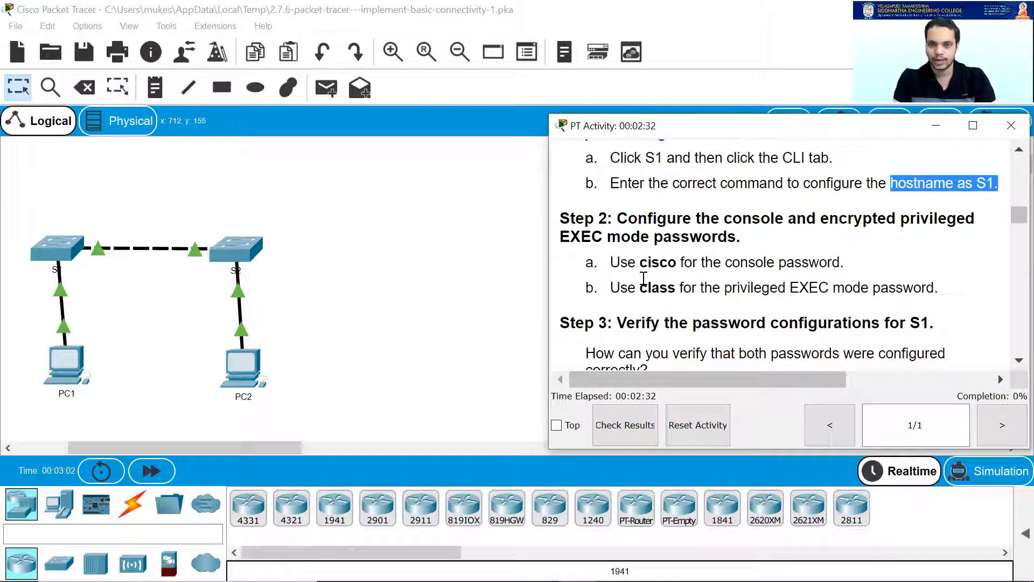
drag(641, 262, 680, 289)
scroll(792, 281, down, 1)
scroll(755, 279, down, 1)
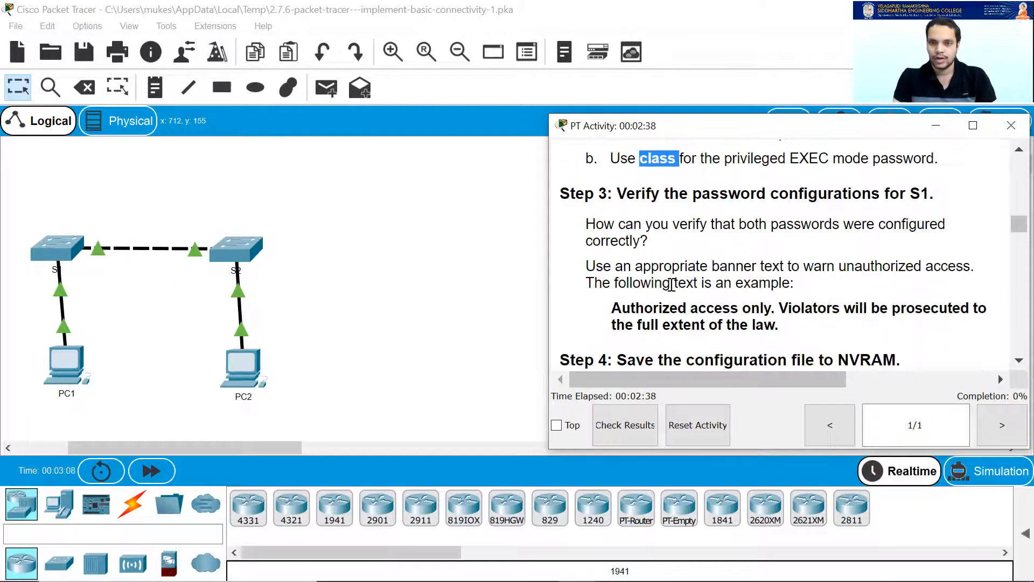
drag(644, 308, 725, 317)
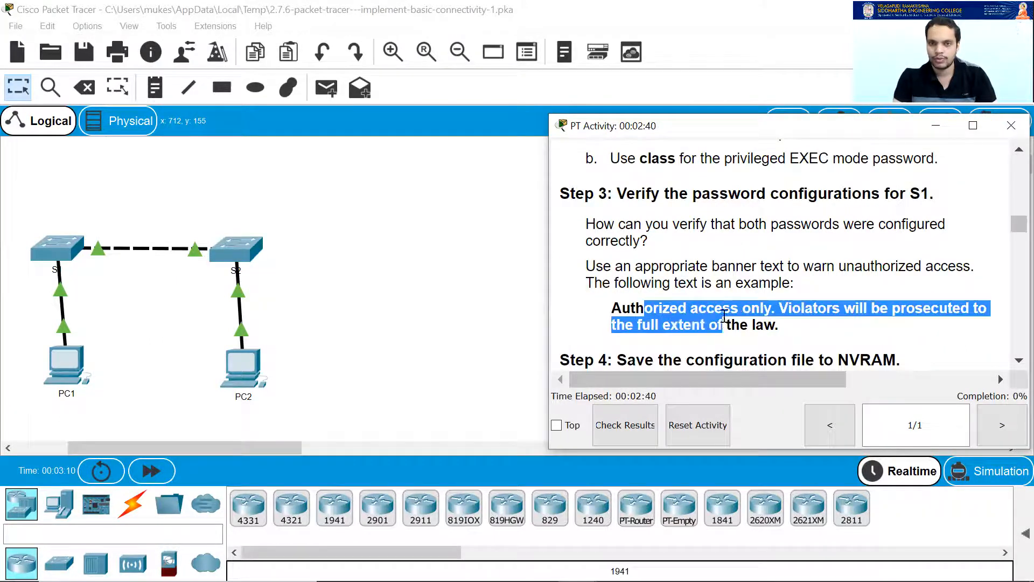
scroll(802, 289, down, 1)
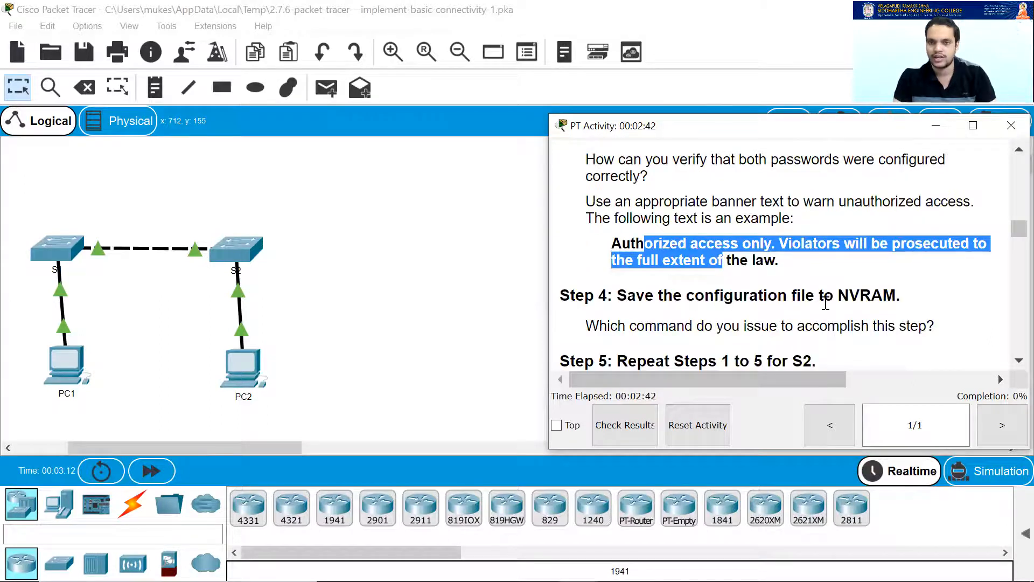
scroll(816, 301, up, 2)
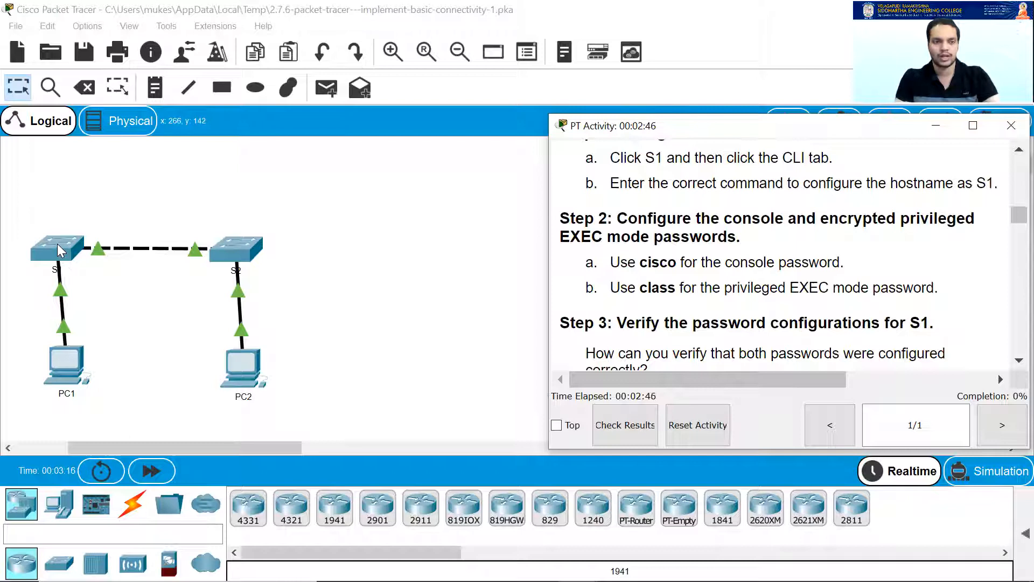
Open S1's CLI beside the narrowed instructions window and bring up the switch prompt.
click(58, 250)
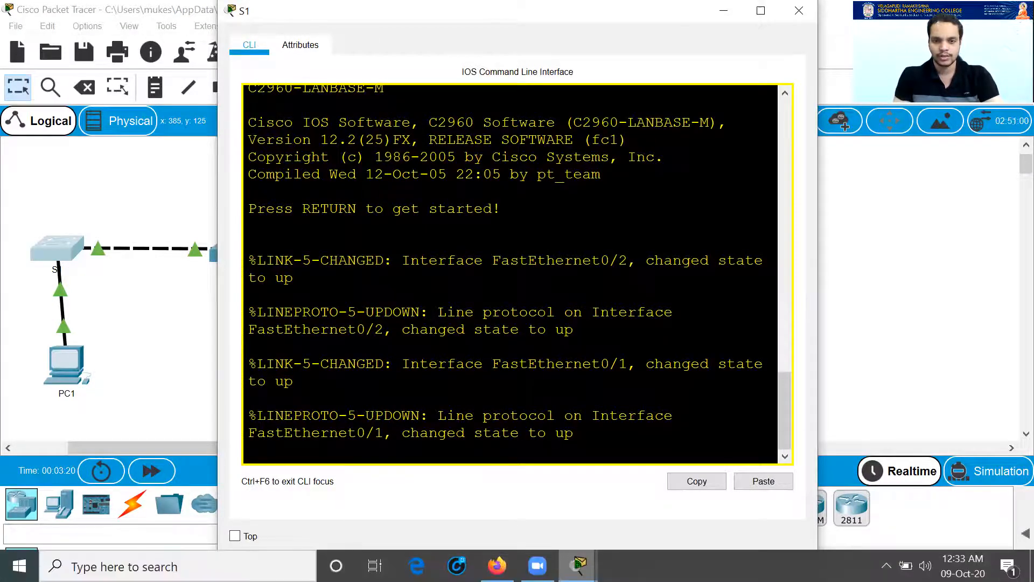
mouse_move(579, 564)
click(461, 484)
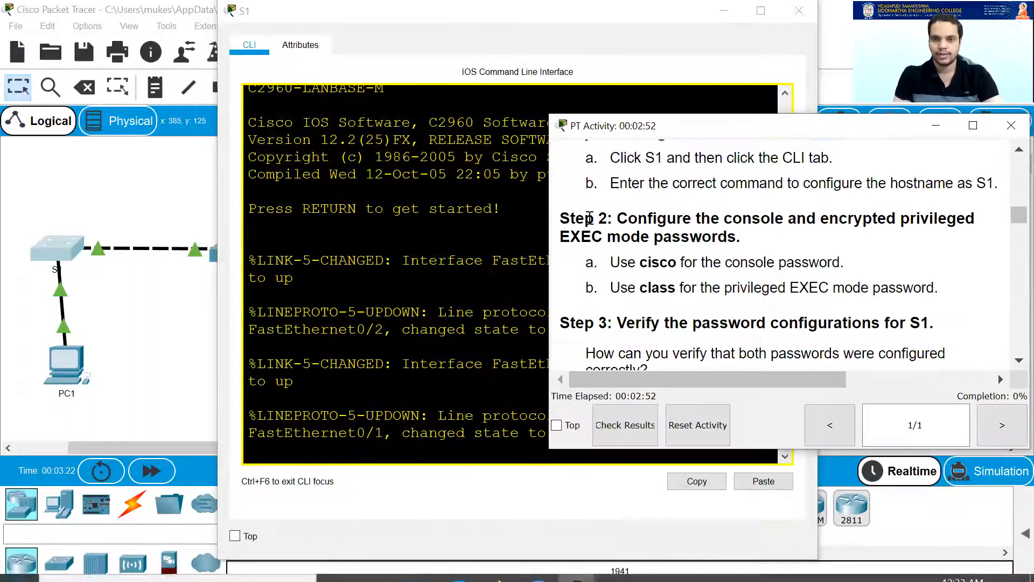
drag(546, 216, 630, 216)
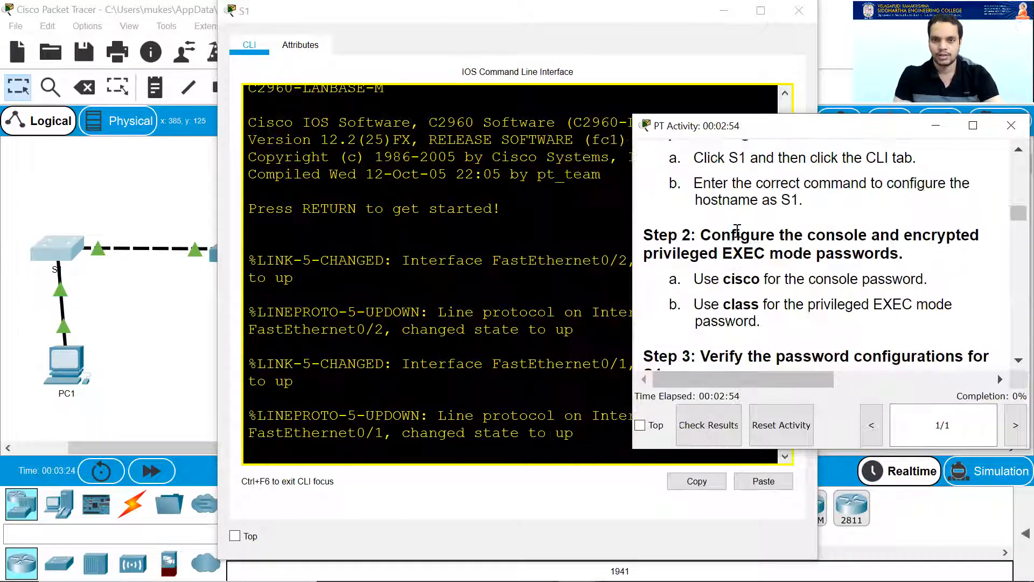
click(293, 34)
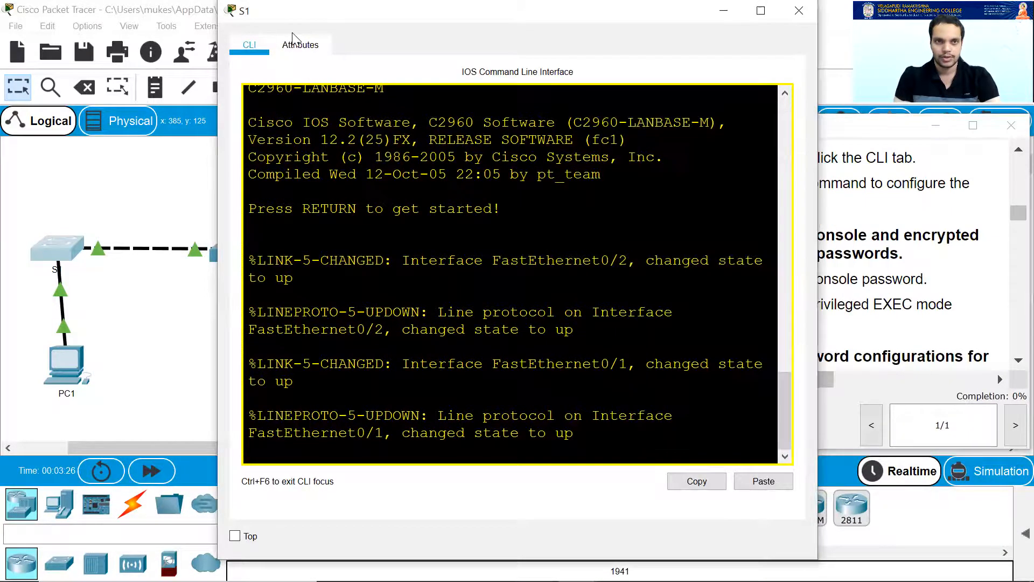
key(super+Up)
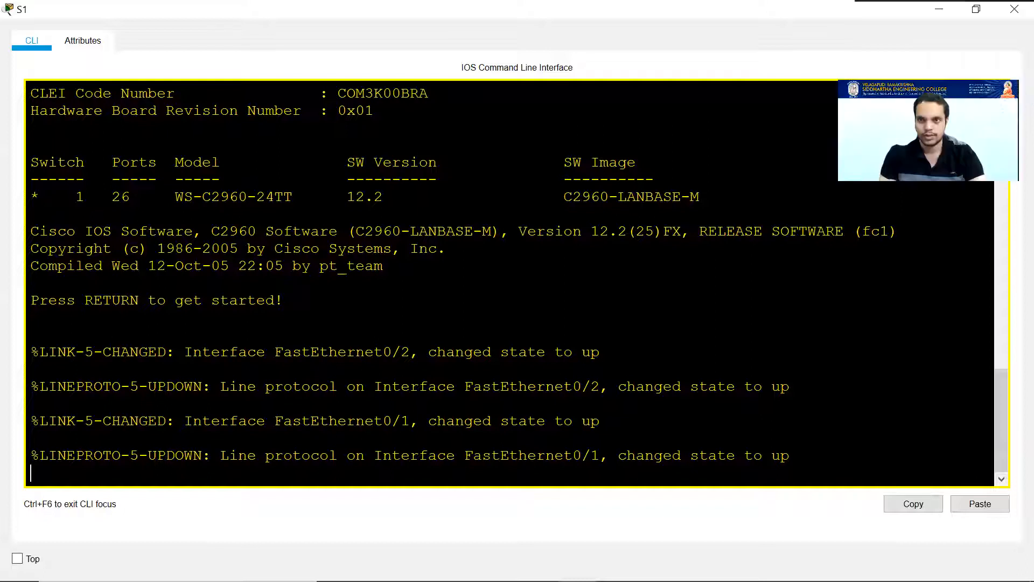
click(976, 9)
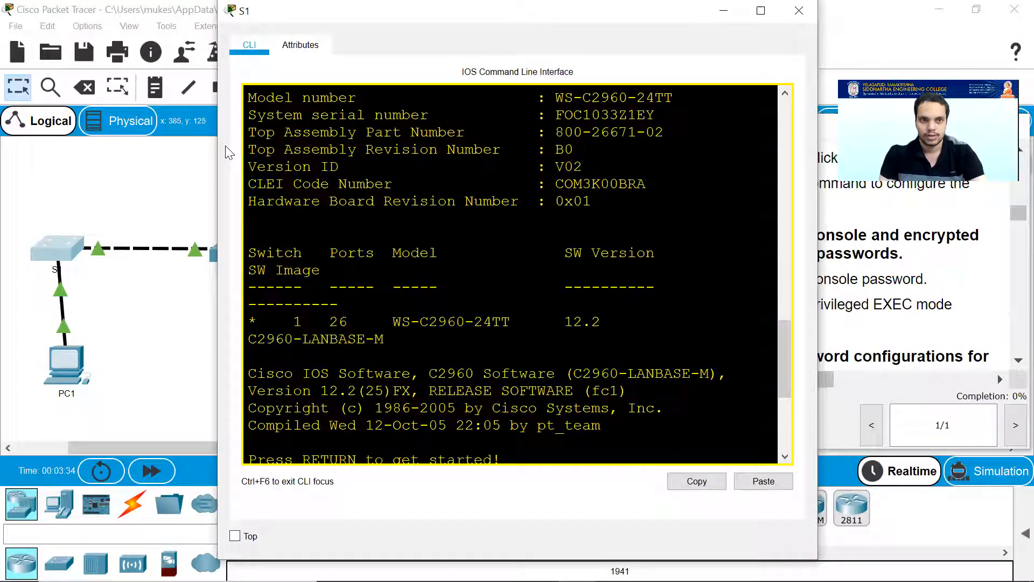
drag(262, 9, 127, 18)
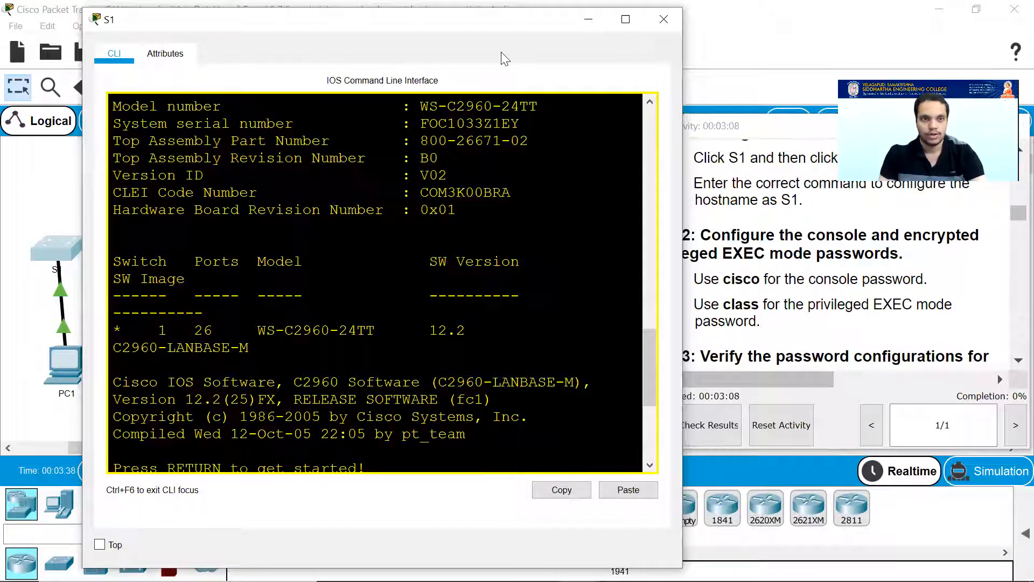
drag(501, 19, 439, 13)
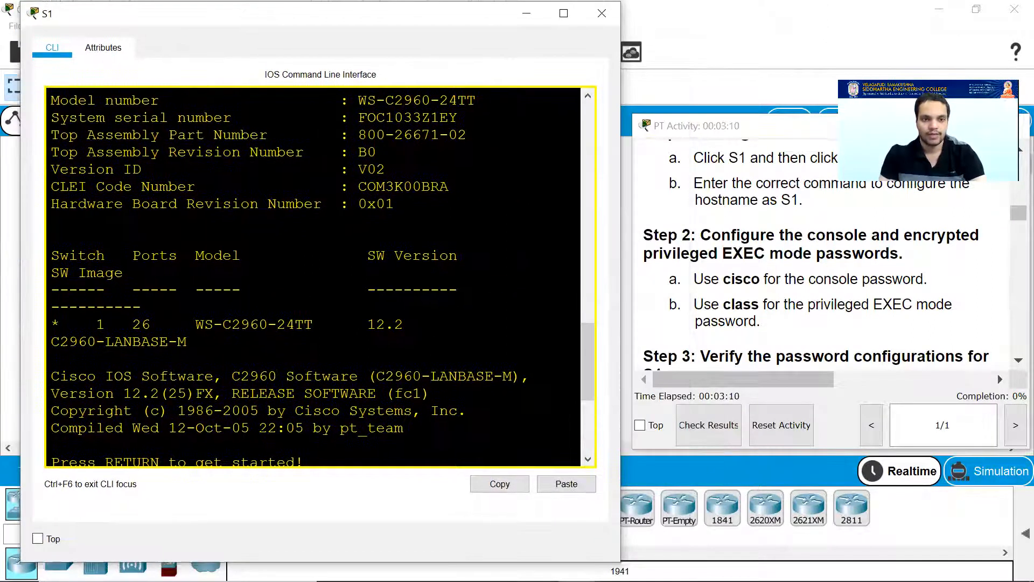
key(Return)
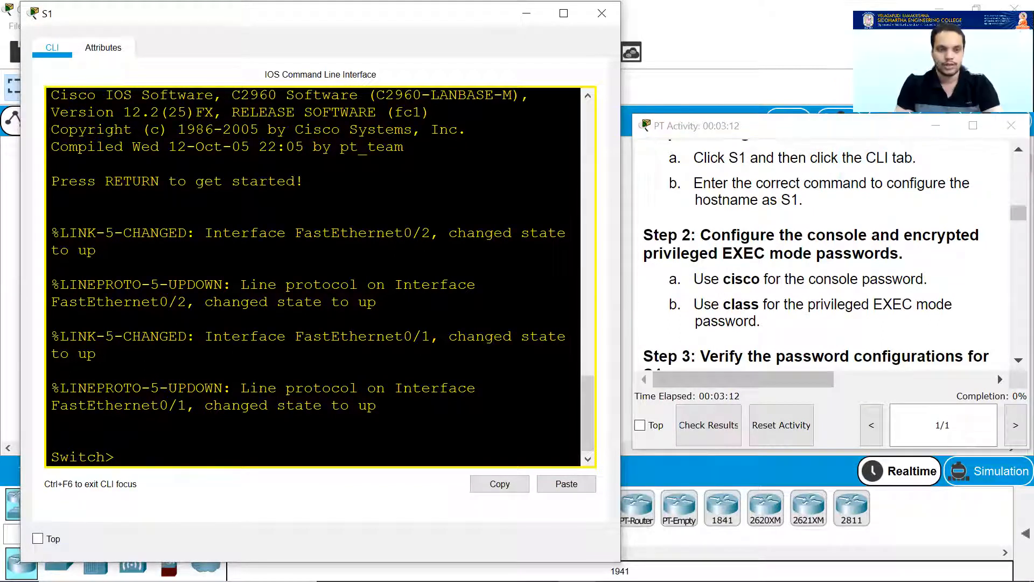
Enter global configuration mode on the switch and set its hostname to S1.
text(en)
key(Return)
text(conf t)
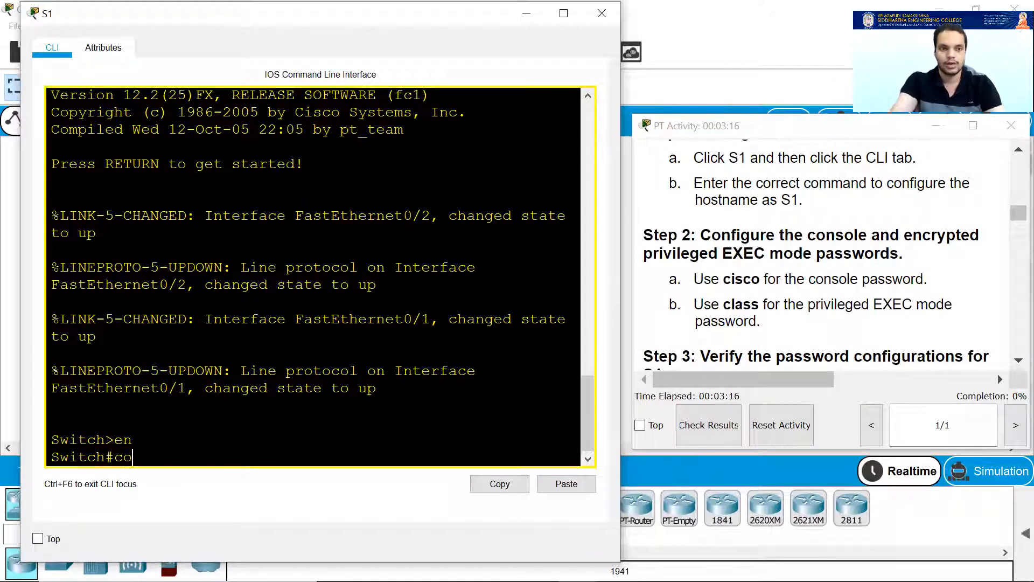
key(Return)
text(hostname)
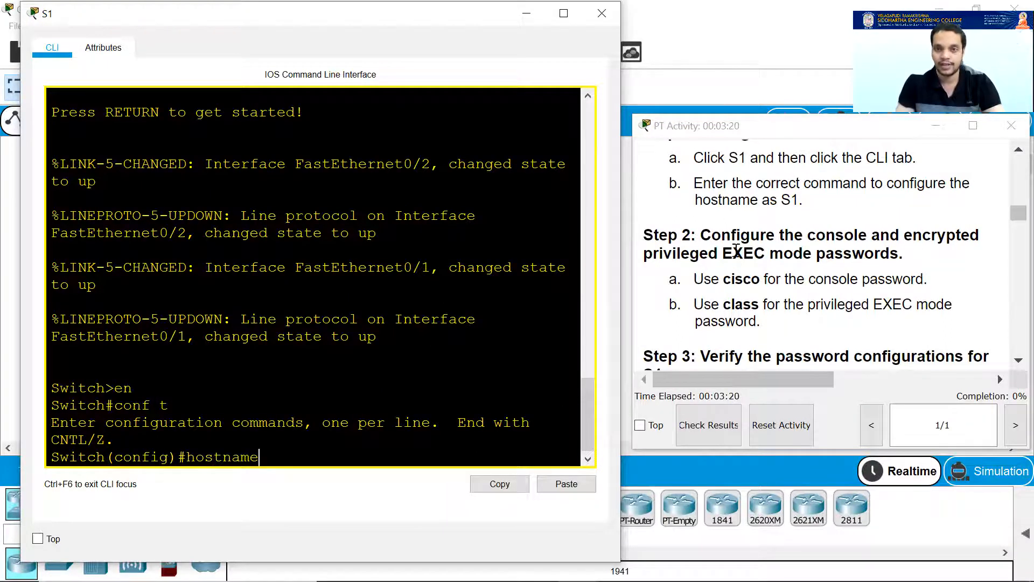
scroll(736, 245, up, 1)
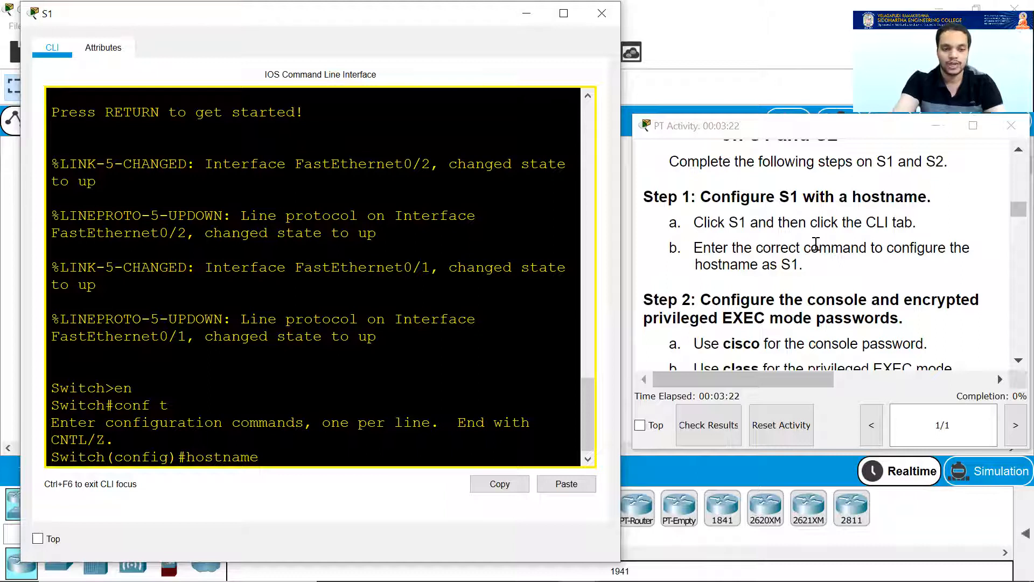
text(S)
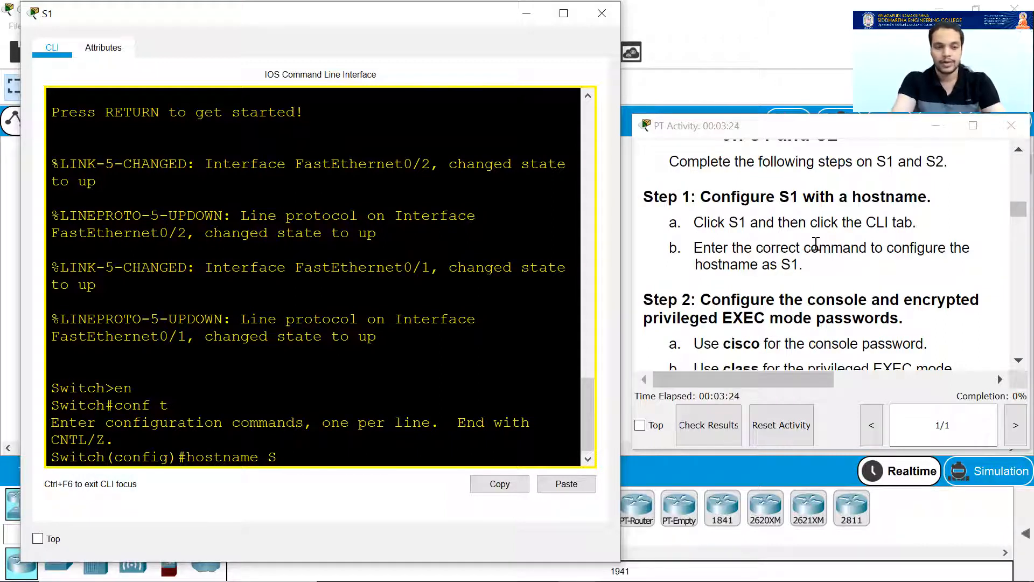
text(1)
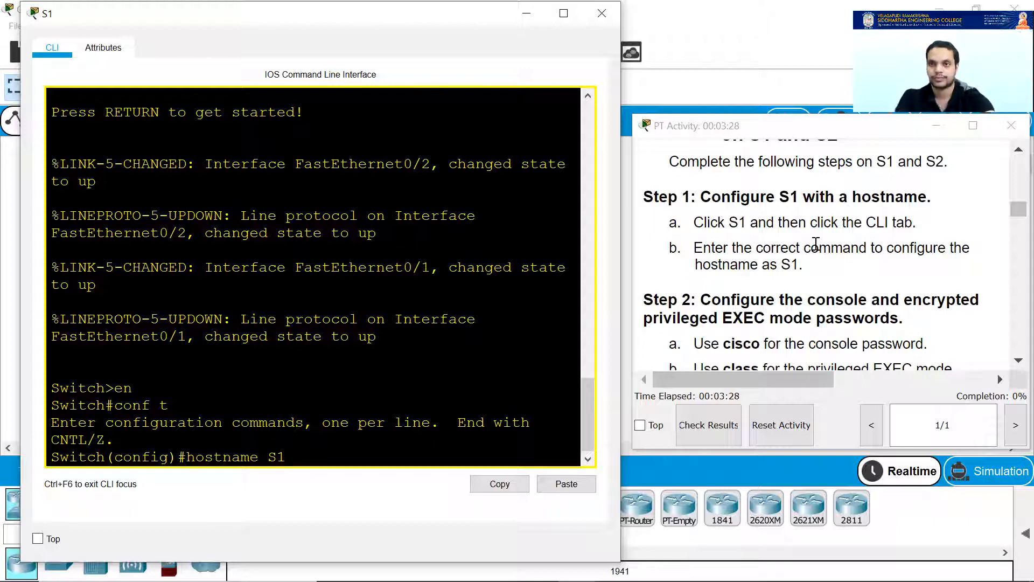
key(Return)
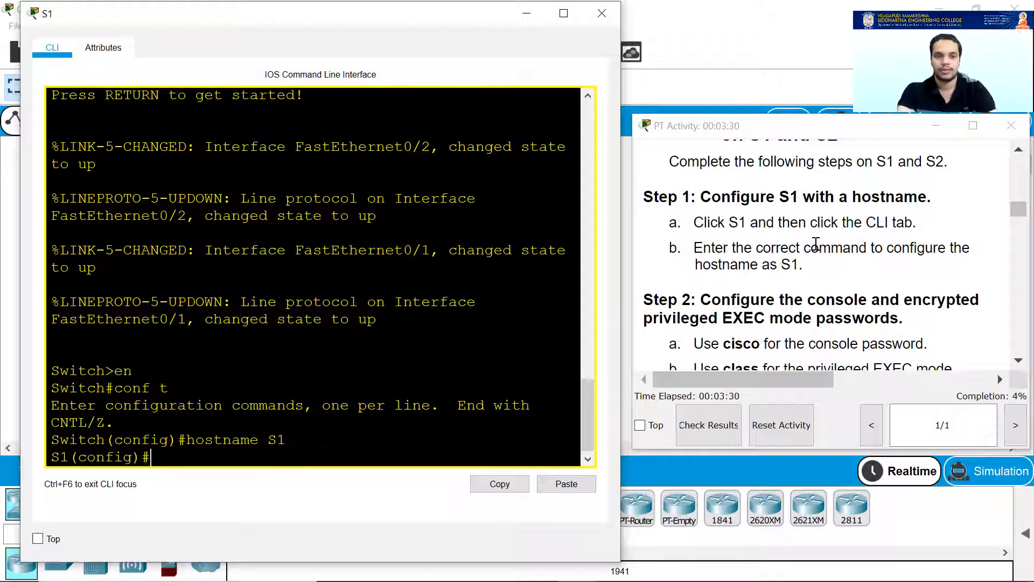
text(line console)
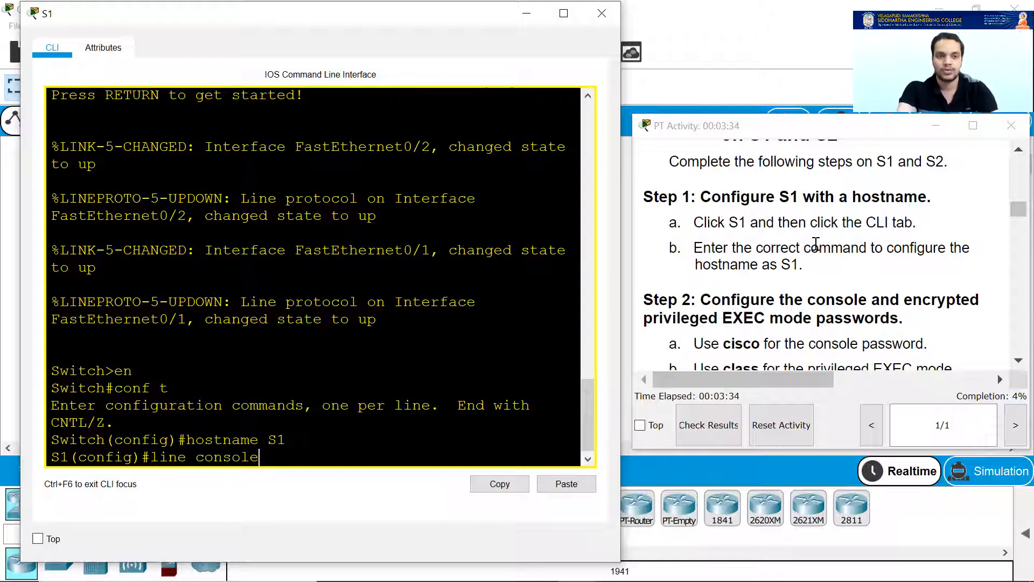
text( 0)
key(Return)
text(line)#pass)
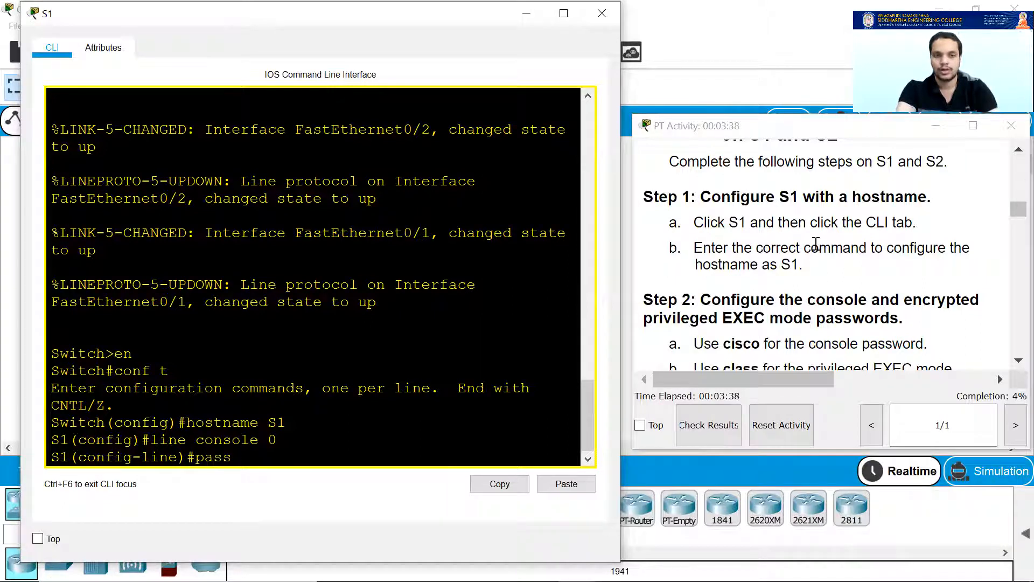
text(word cisco)
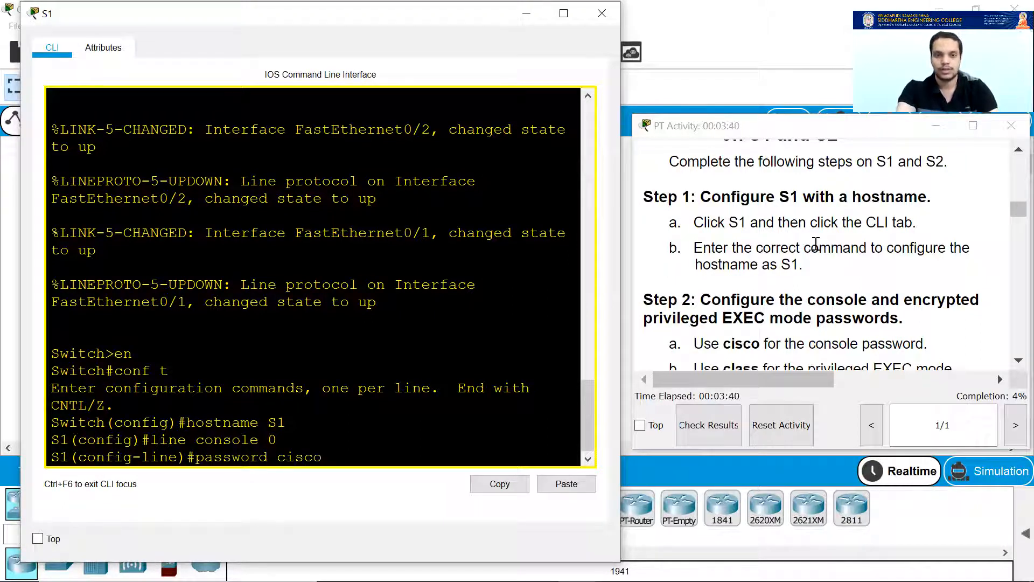
key(Return)
text(login)
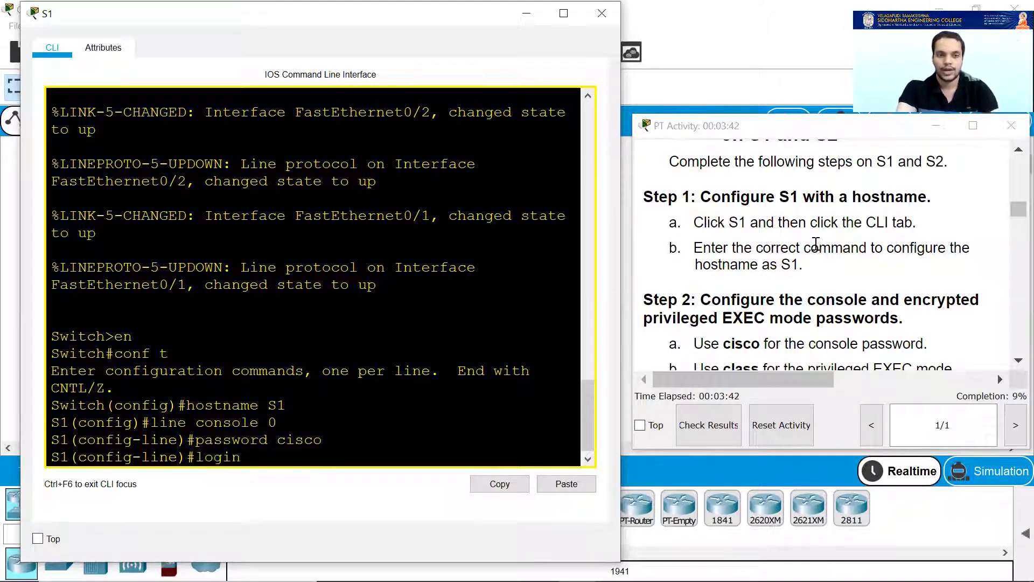
key(Return)
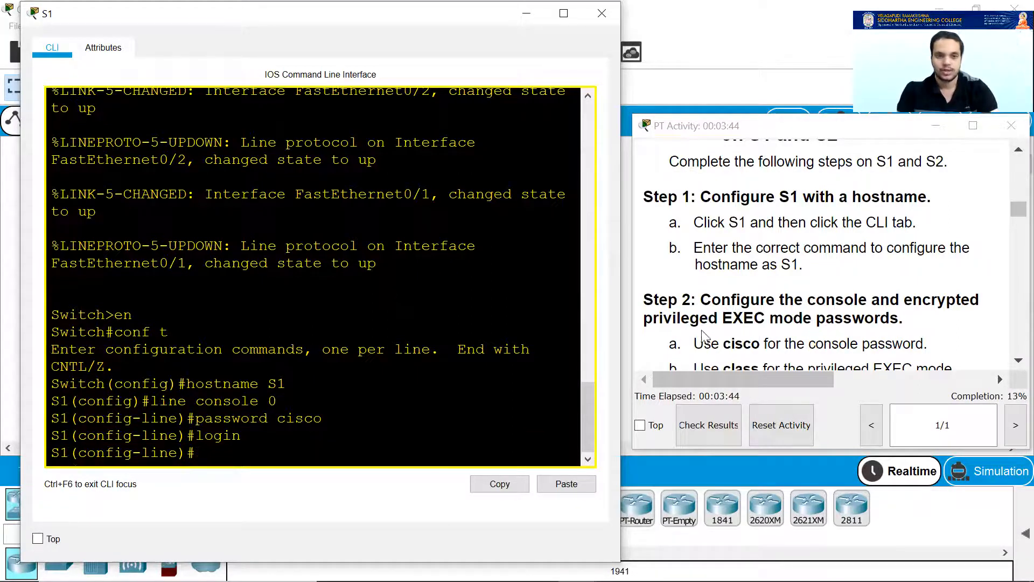
scroll(780, 311, down, 2)
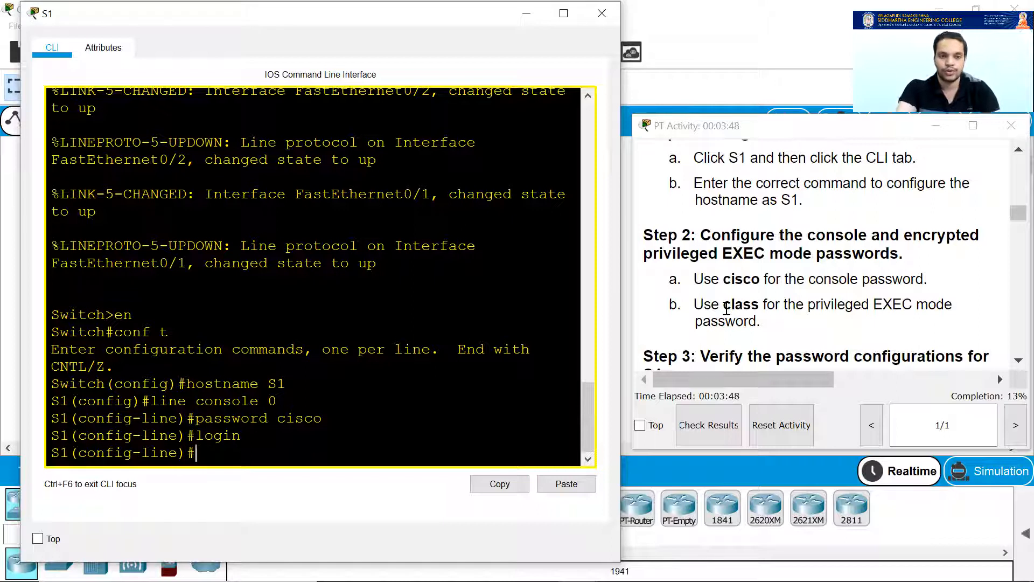
text(enabe)
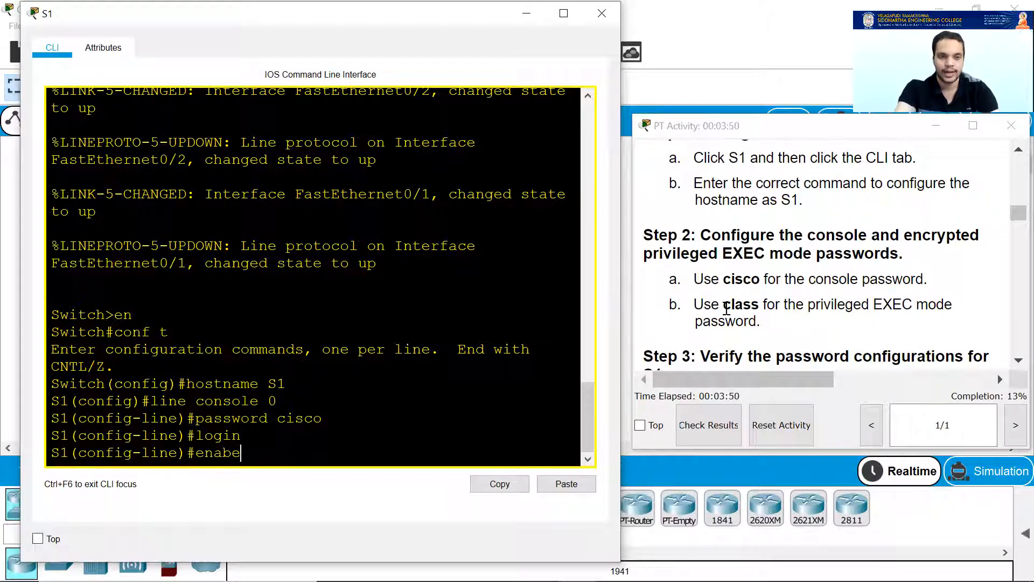
key(BackSpace)
text(le secr)
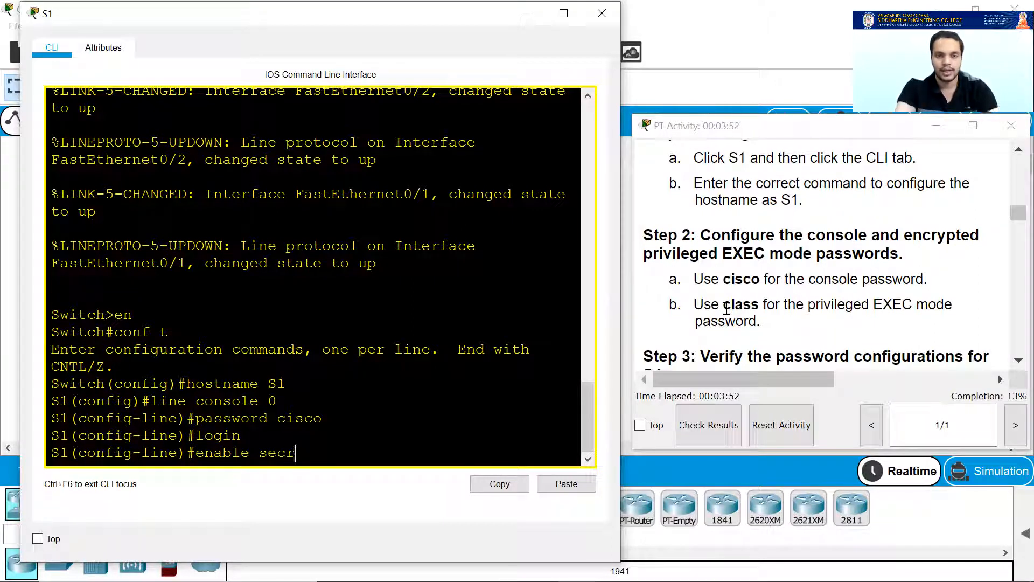
text(et clas)
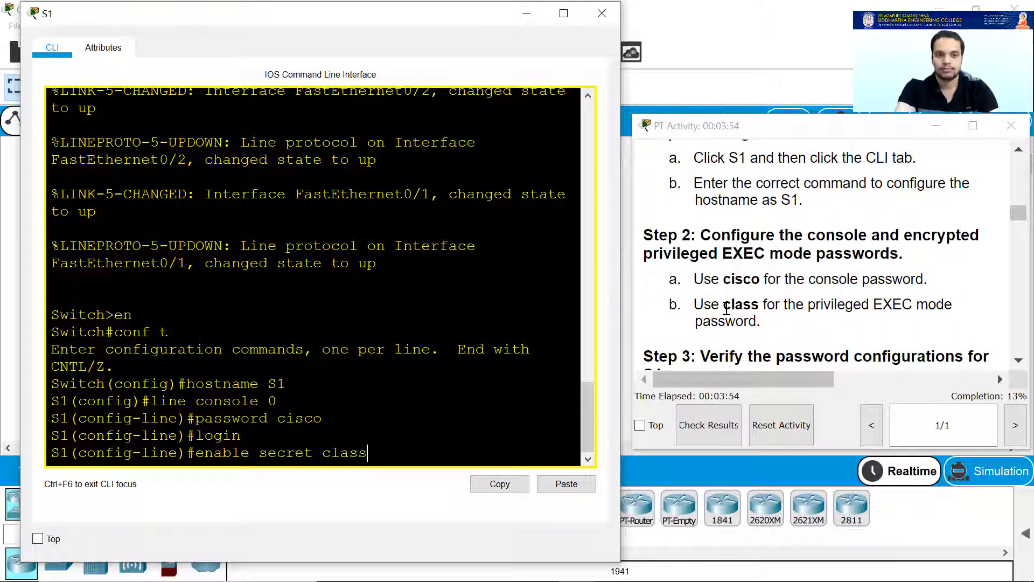
text(s)
key(Return)
scroll(841, 315, down, 3)
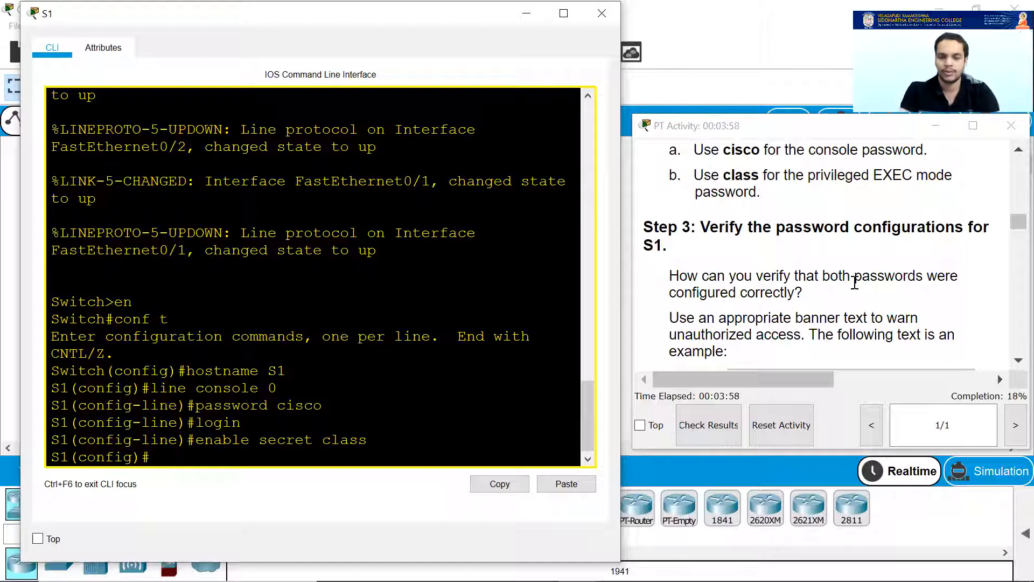
text(ban)
key(BackSpace)
key(BackSpace)
key(BackSpace)
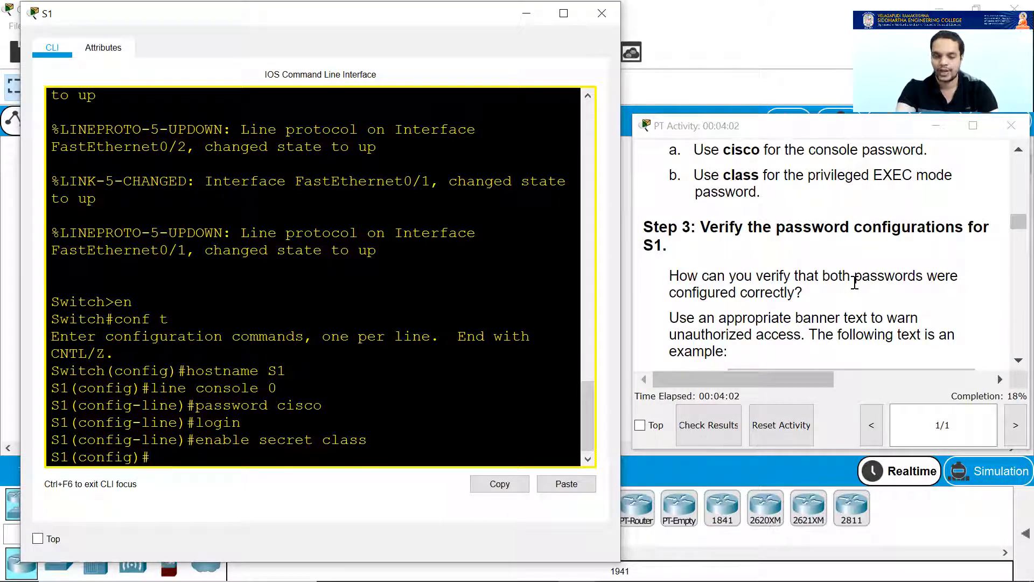
Turn on service password-encryption on S1.
text(service pas)
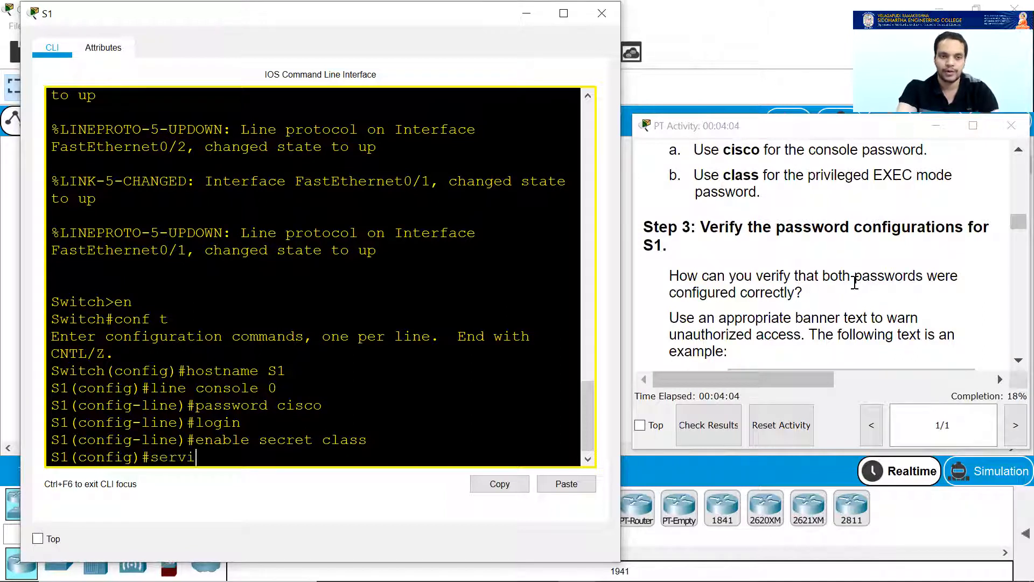
key(Tab)
text(pass)
key(Tab)
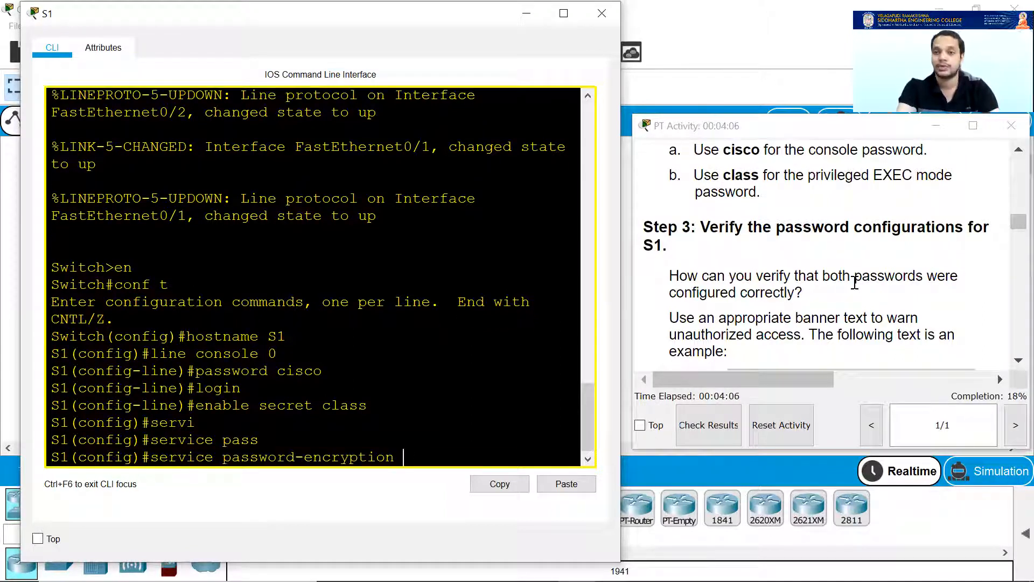
key(Return)
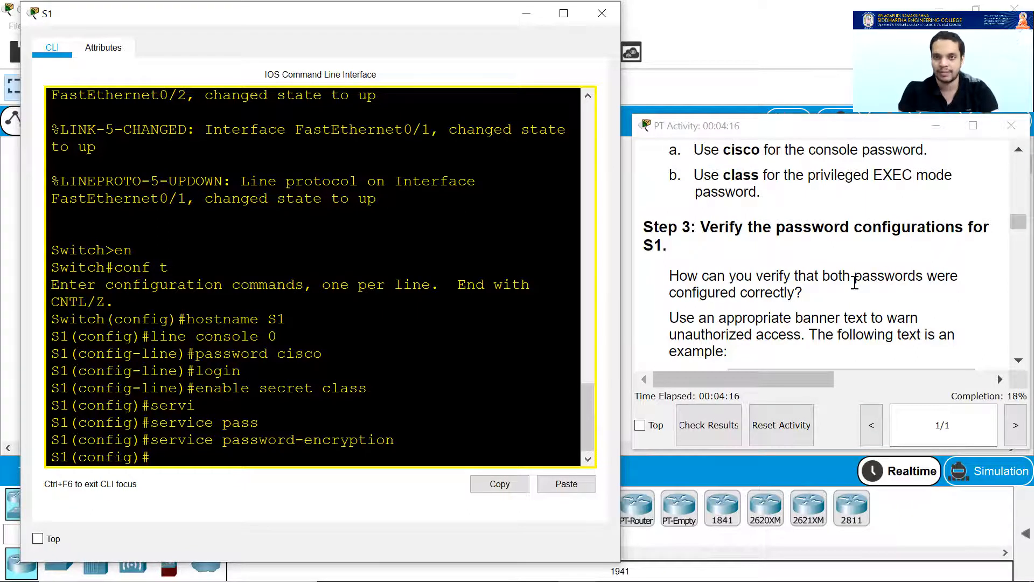
Add the MOTD banner "Authorized Access only" to S1.
scroll(855, 283, down, 1)
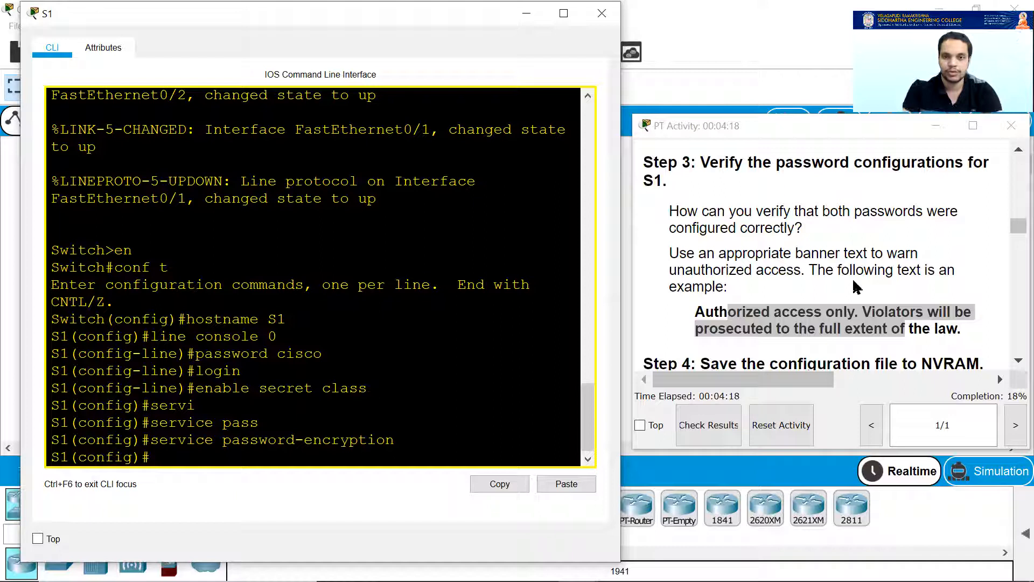
text(banner)
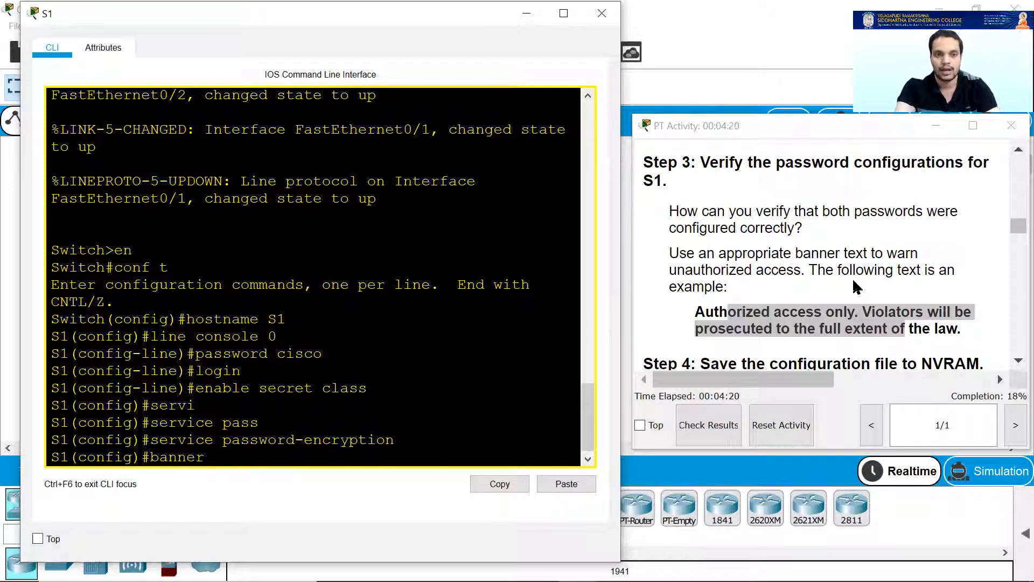
text( motd "Authro)
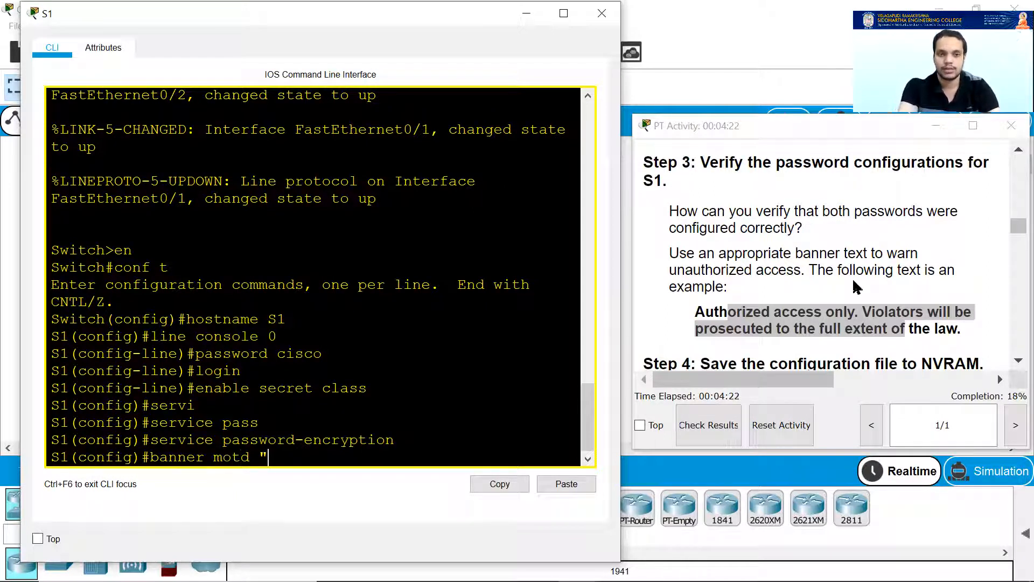
key(BackSpace)
key(BackSpace)
text(or)
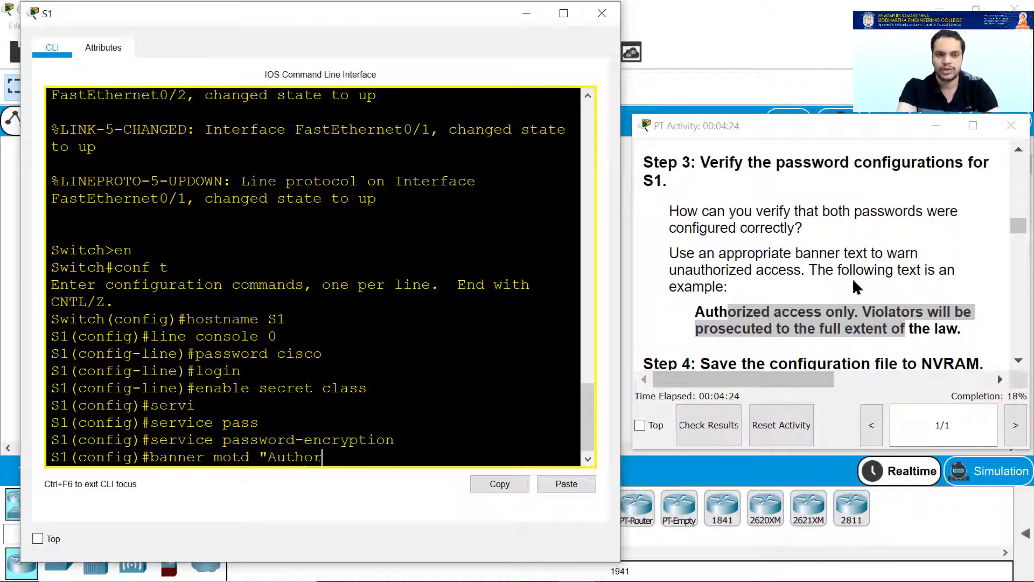
text(ized A)
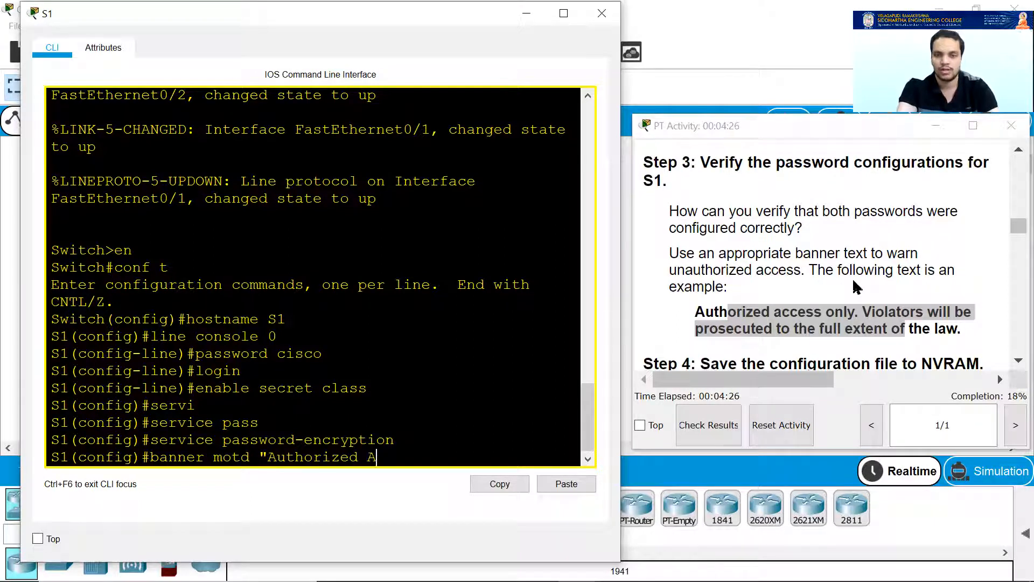
text(ccess only")
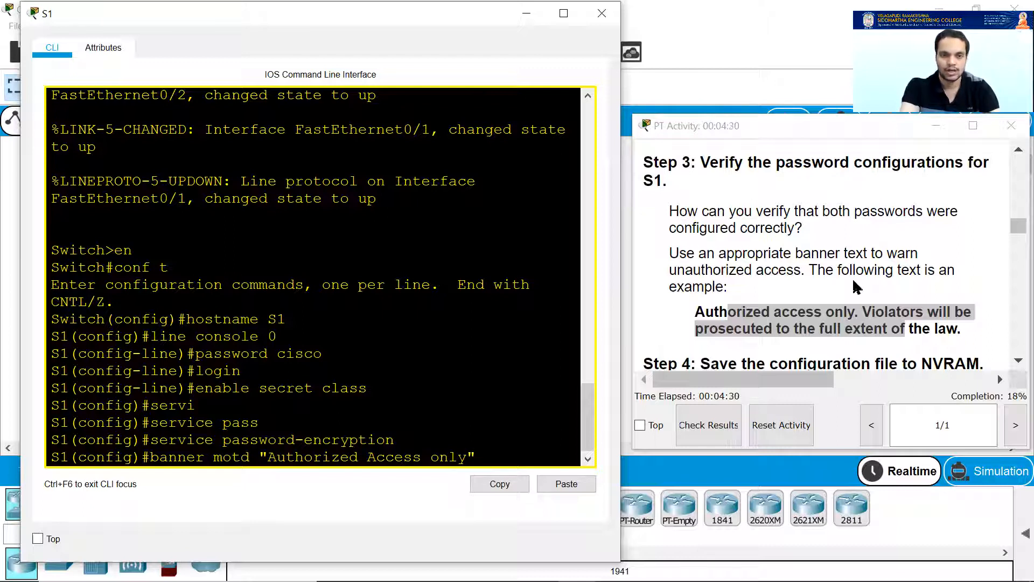
key(Return)
scroll(851, 278, down, 1)
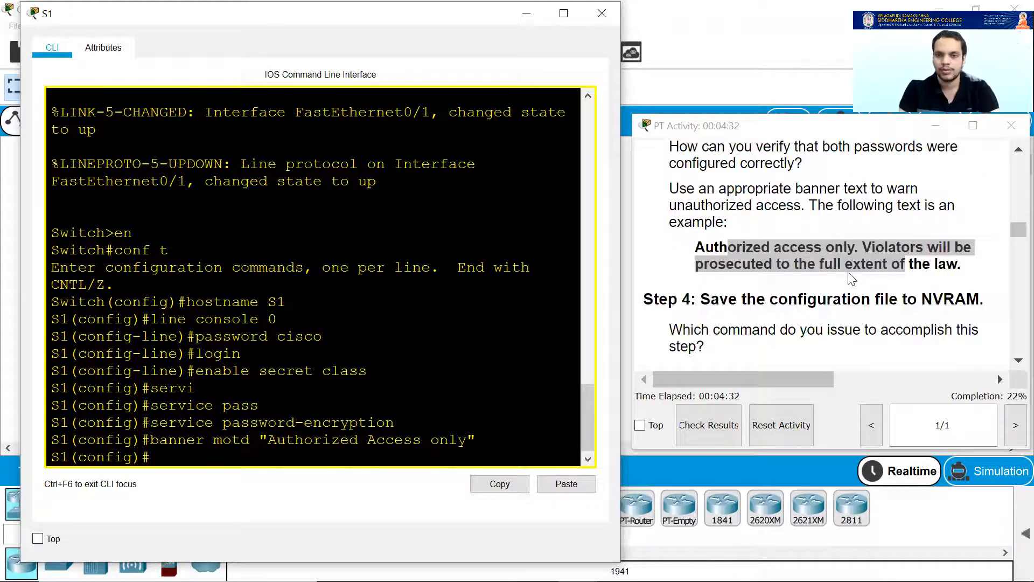
scroll(849, 274, down, 1)
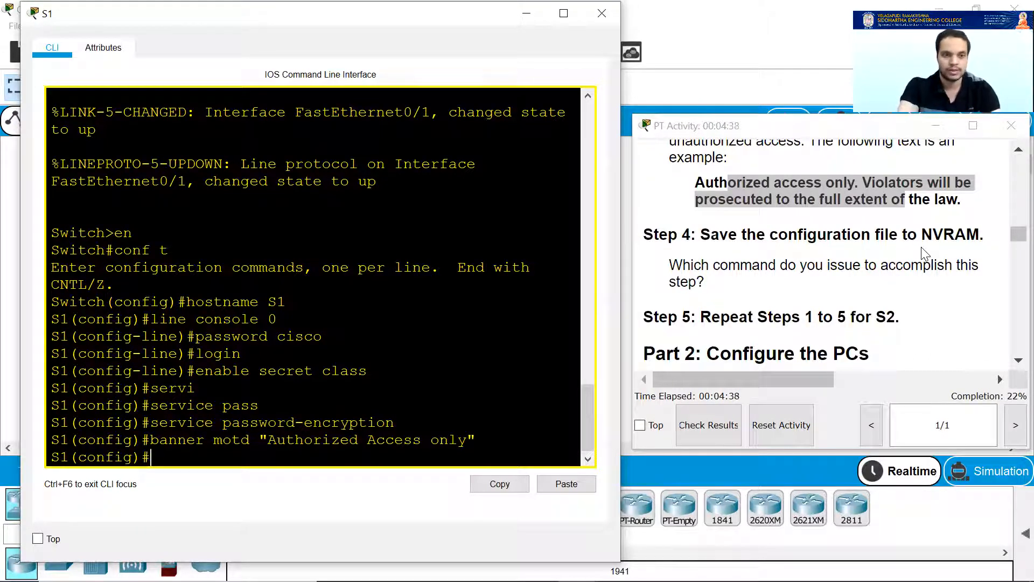
Exit configuration mode and copy S1's running-config to startup-config with the default filename.
text(exit)
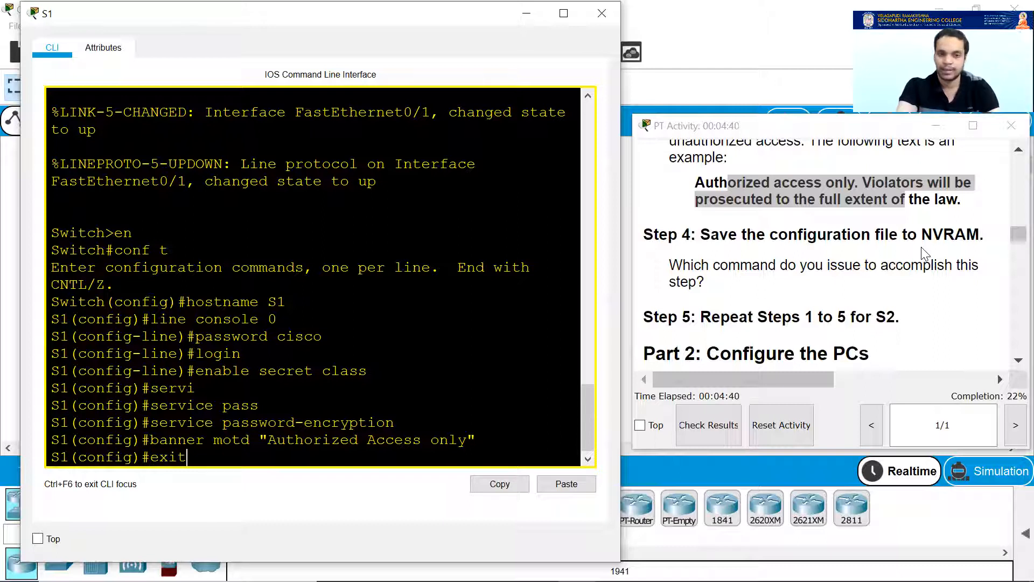
key(Return)
key(Return)
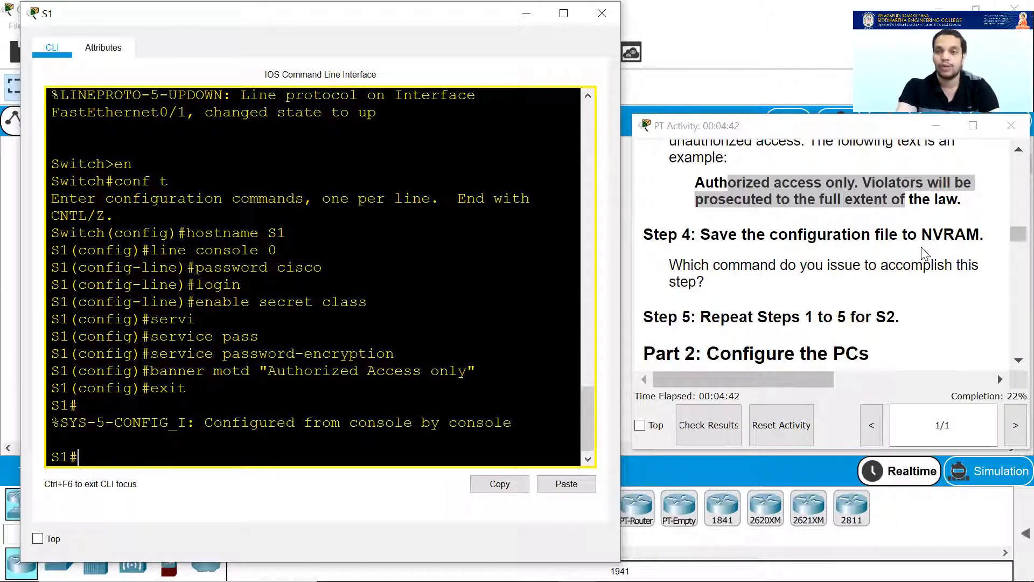
text(copy ru)
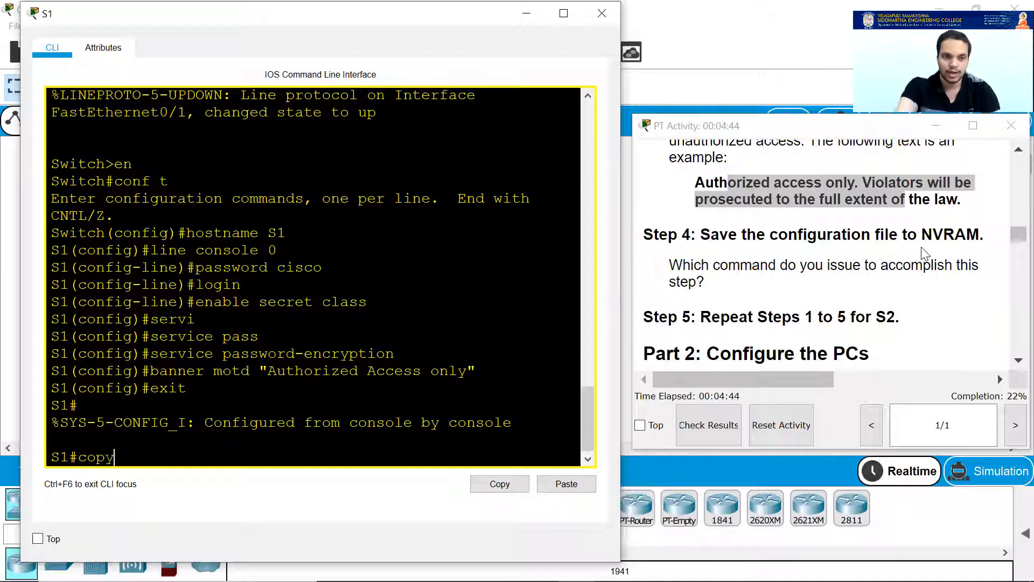
key(Tab)
text(st)
key(Tab)
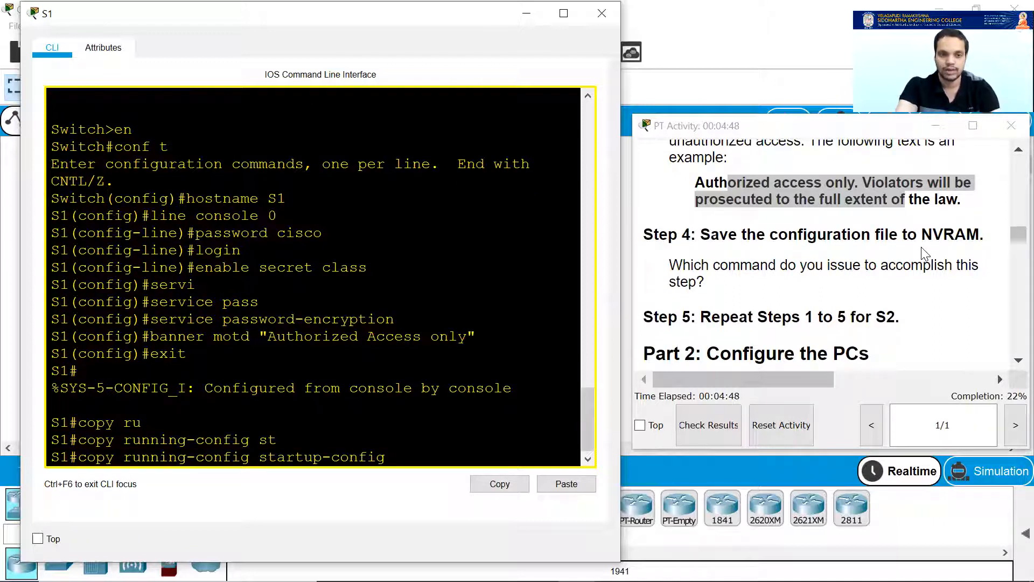
key(Return)
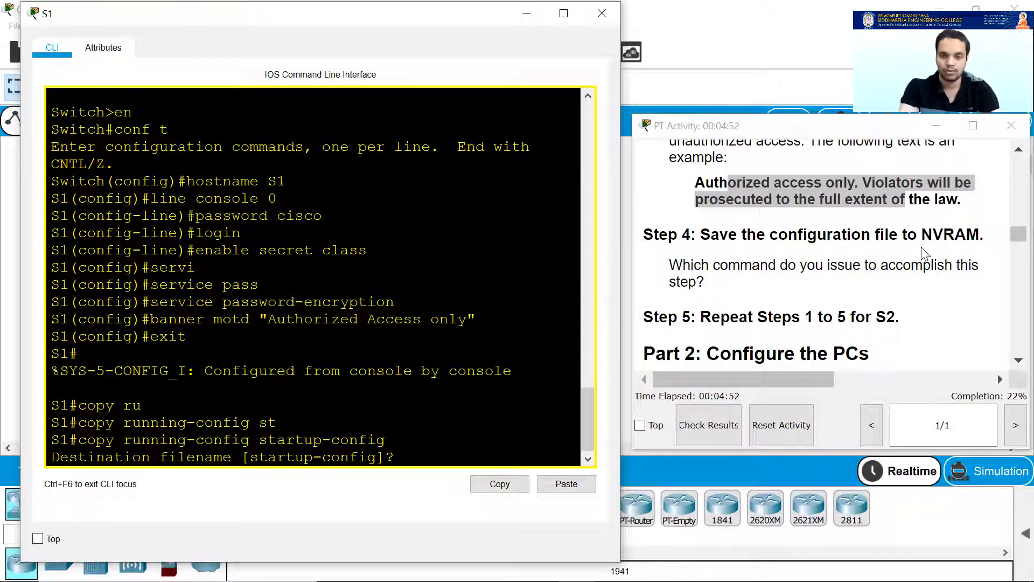
key(Return)
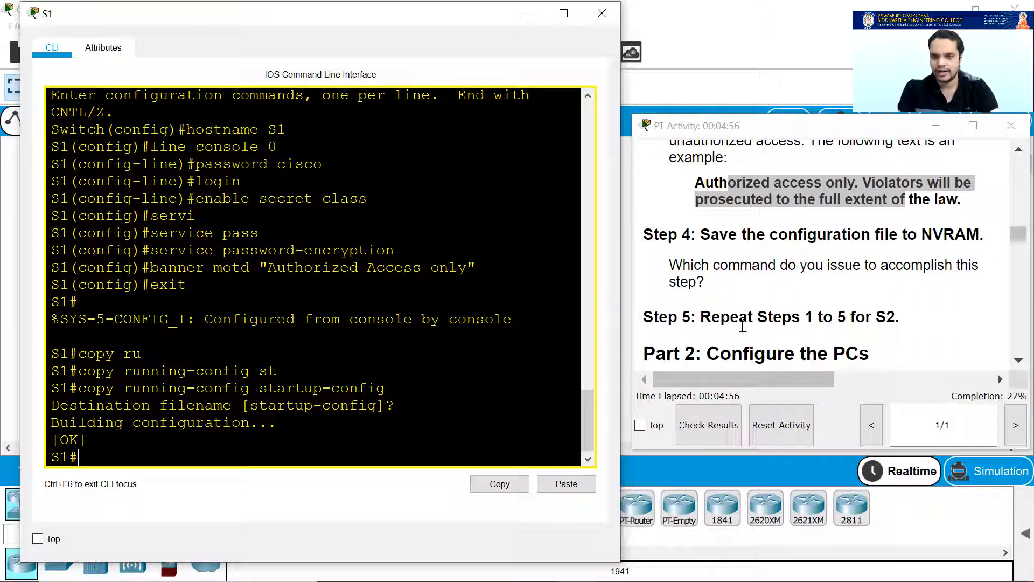
drag(778, 325, 954, 325)
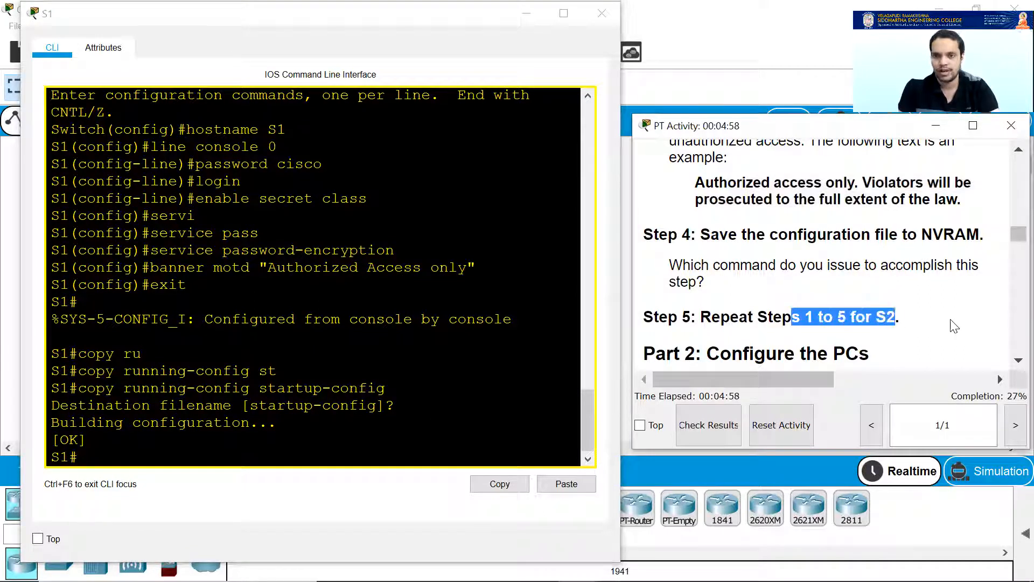
click(953, 325)
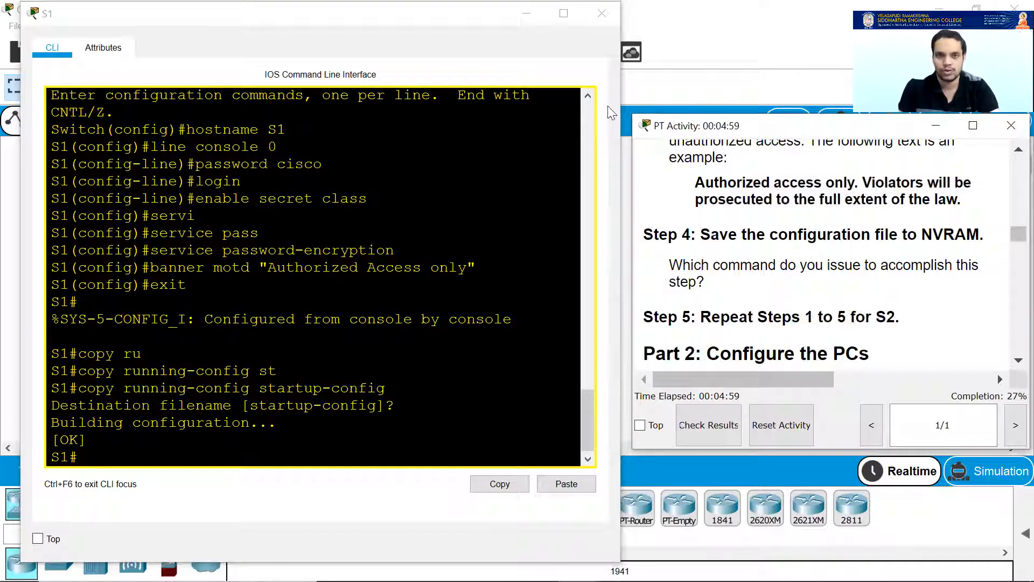
Close the S1 console and open switch S2's command line.
click(546, 32)
click(602, 13)
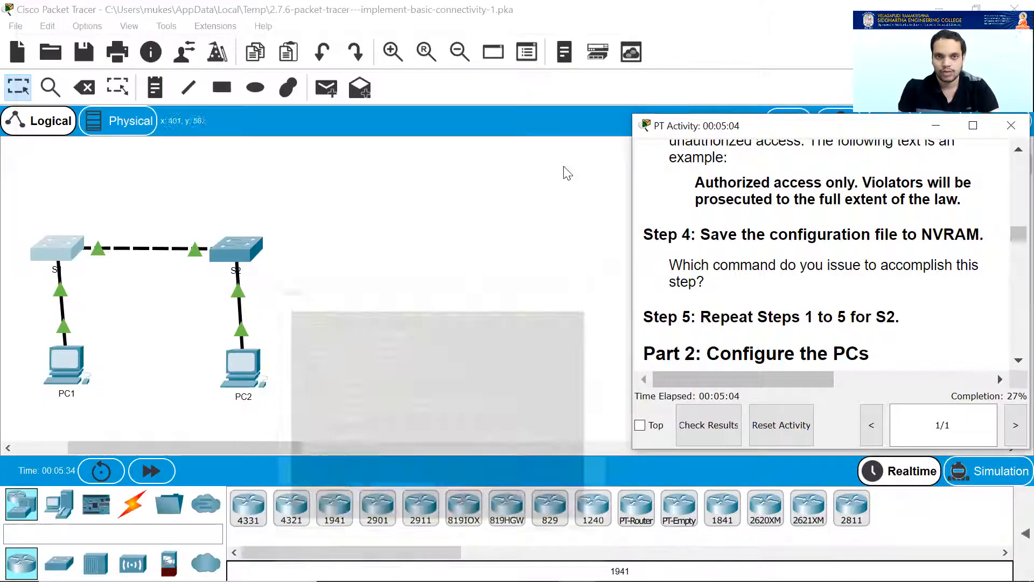
click(232, 245)
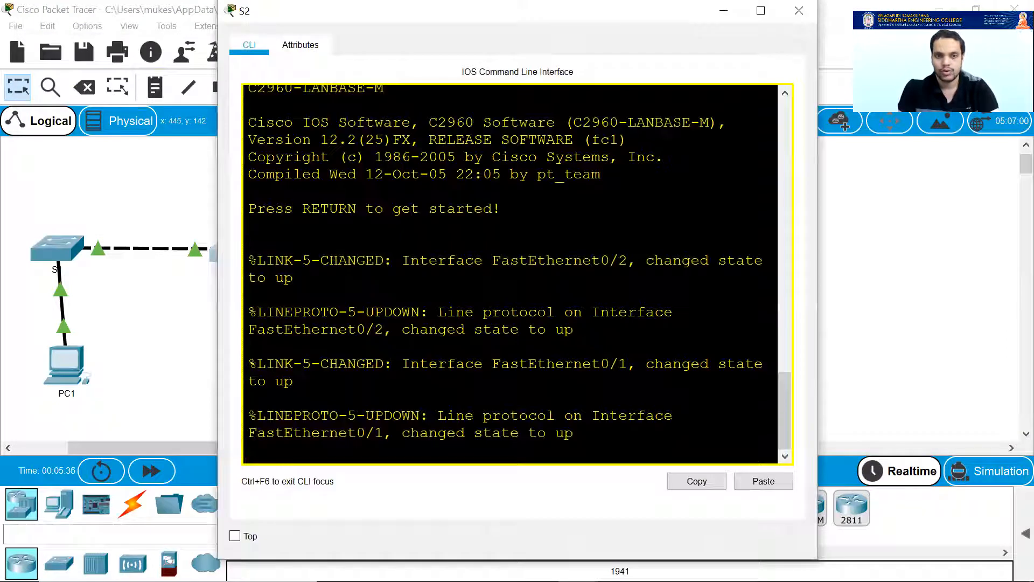
key(Return)
Enter global configuration mode on S2 and set its hostname to S2.
text(en)
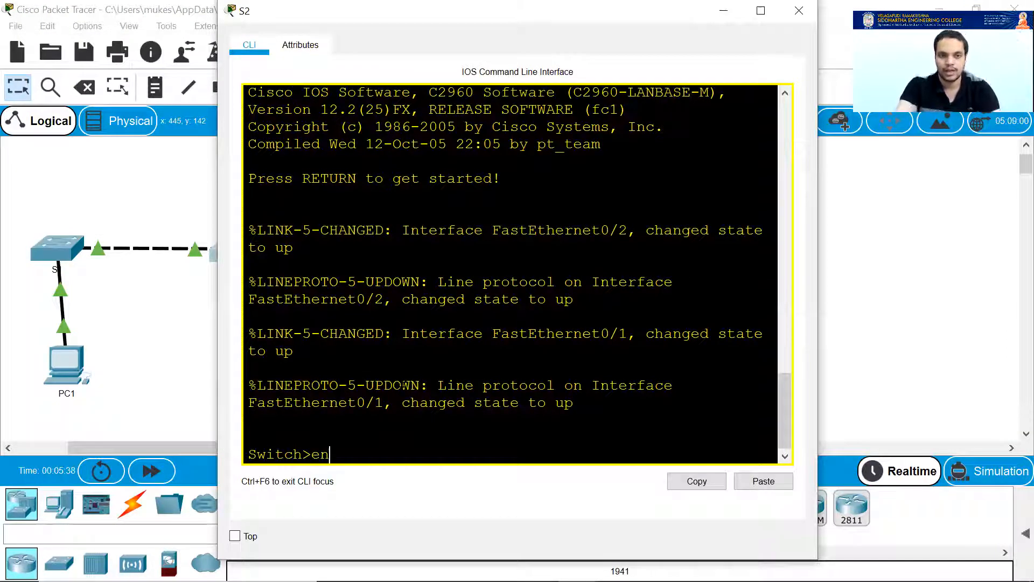
key(Return)
text(conf t)
key(Return)
text(line)
key(BackSpace)
key(BackSpace)
key(BackSpace)
key(BackSpace)
text(hot)
key(BackSpace)
text(stname S)
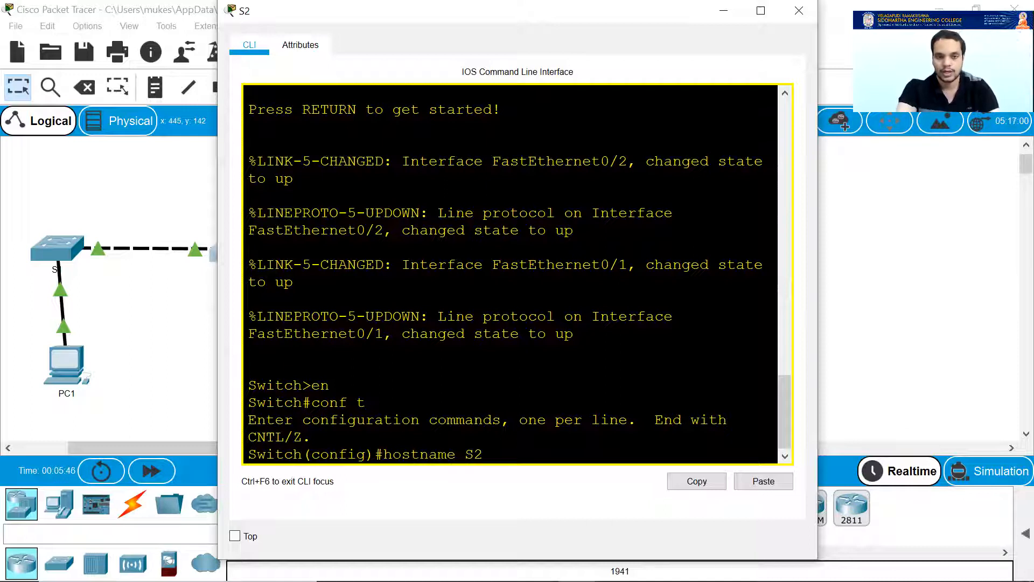
text(2)
key(Return)
text(line consol)
key(BackSpace)
key(BackSpace)
text(sole 0)
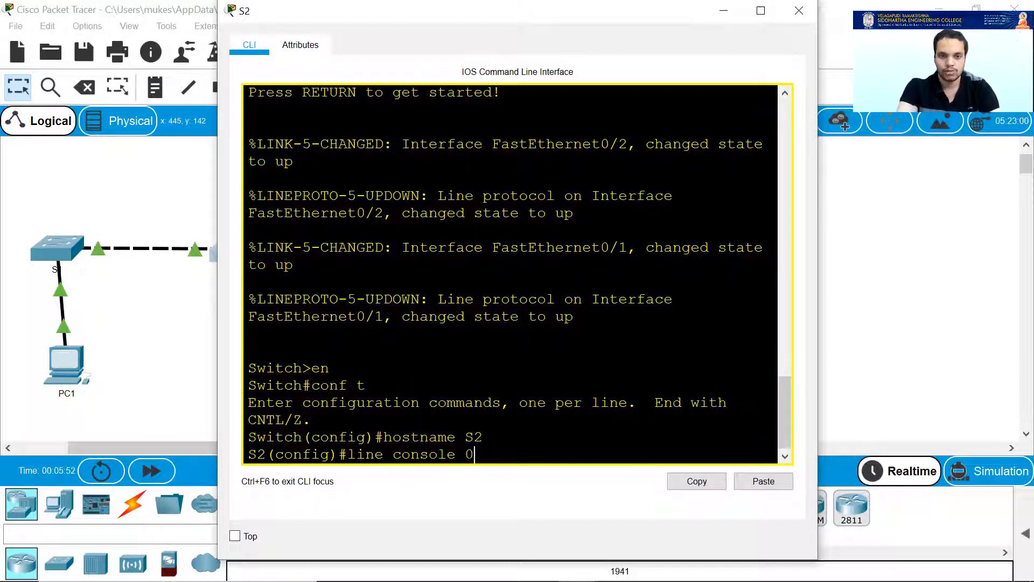
key(Return)
text(password cisco)
key(Return)
text(login)
key(Return)
text(enabl)
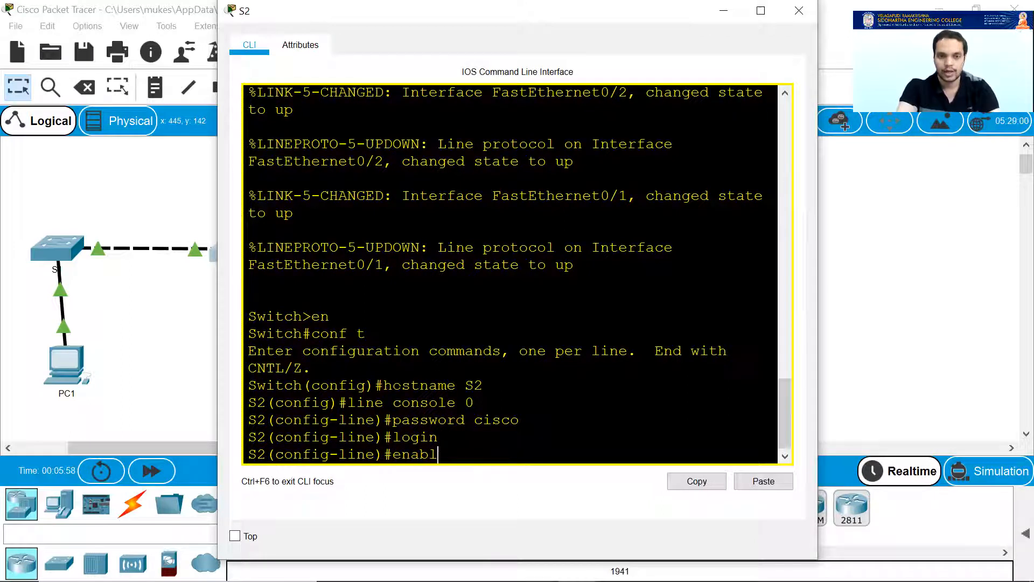
text(e secret class)
Apply enable secret class and turn on service password-encryption on S2.
key(Return)
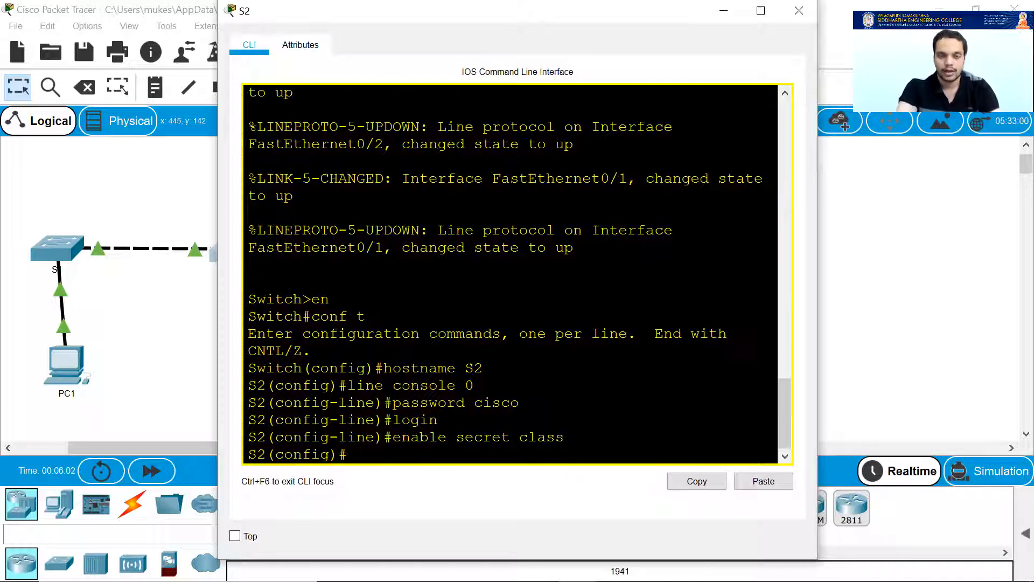
text(ser)
key(Tab)
text(pass)
key(Tab)
key(Return)
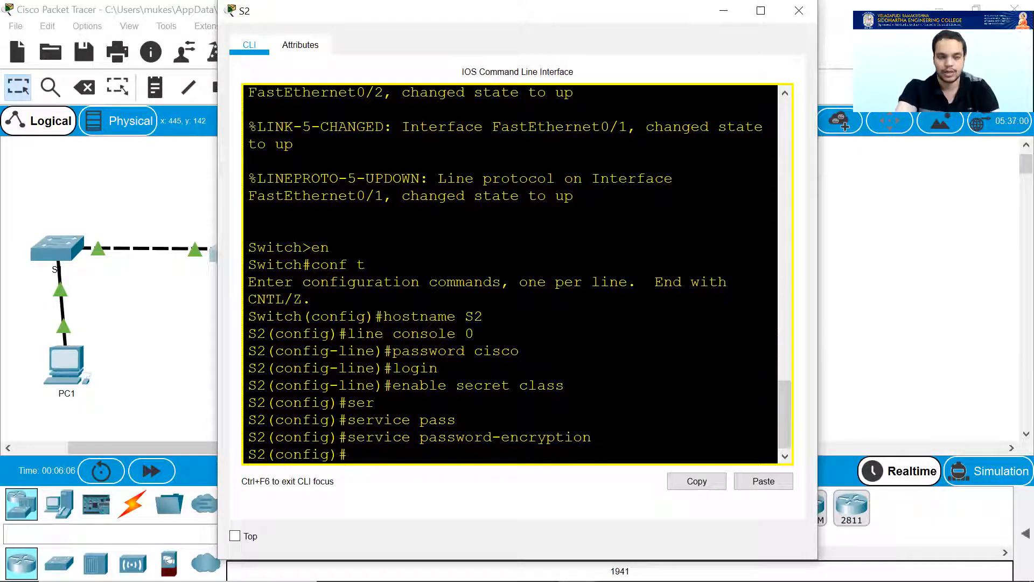
Set S2's MOTD banner to "Authorized personnel only" and exit configuration mode.
text(banner mot)
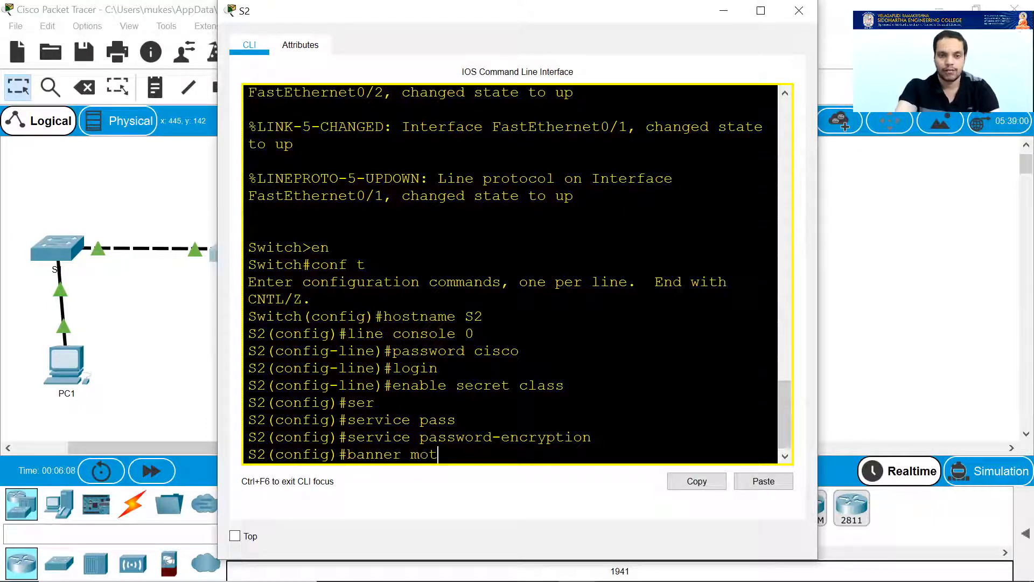
text(d "Au)
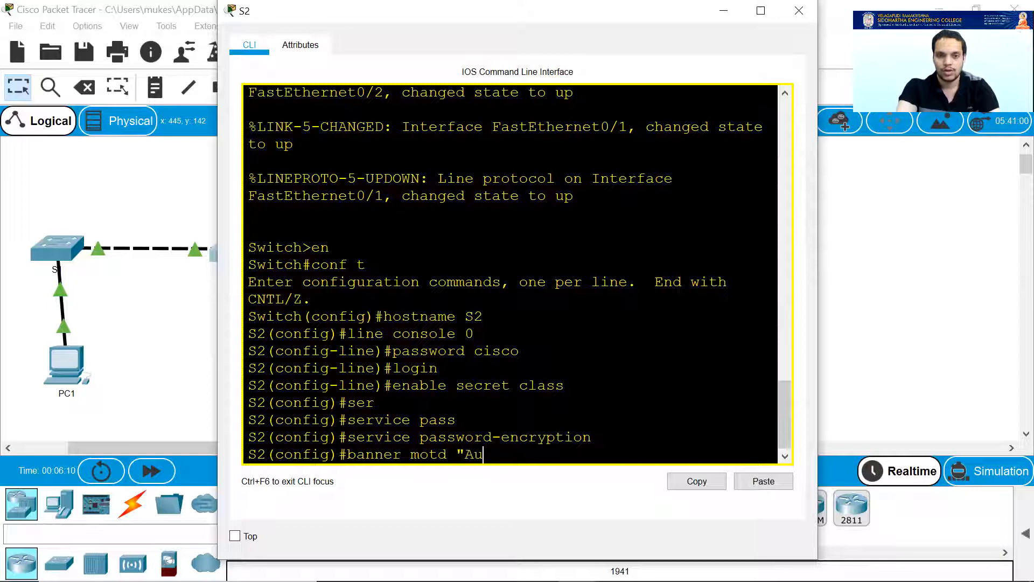
text(thorized pe)
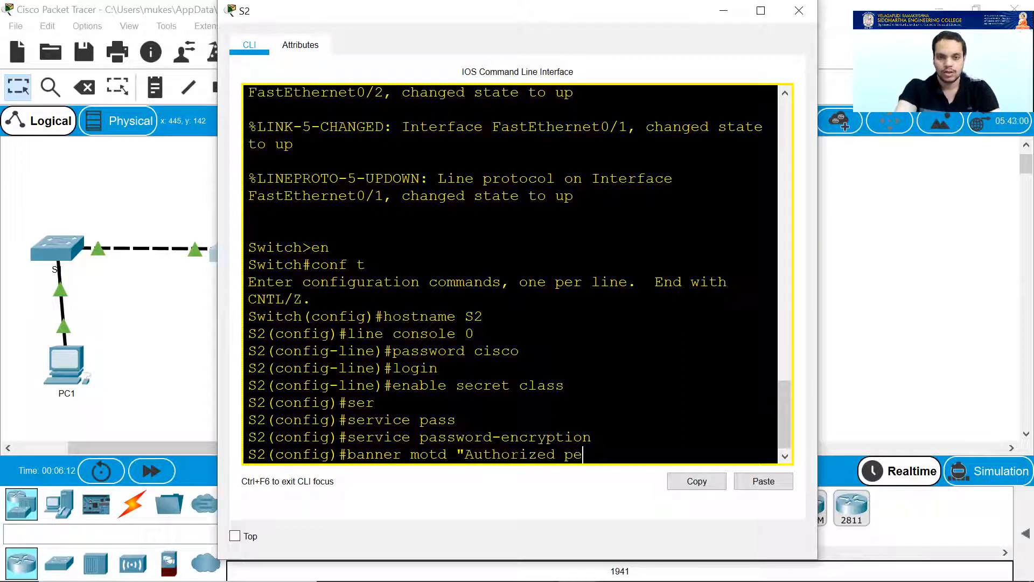
text(rsonnel on)
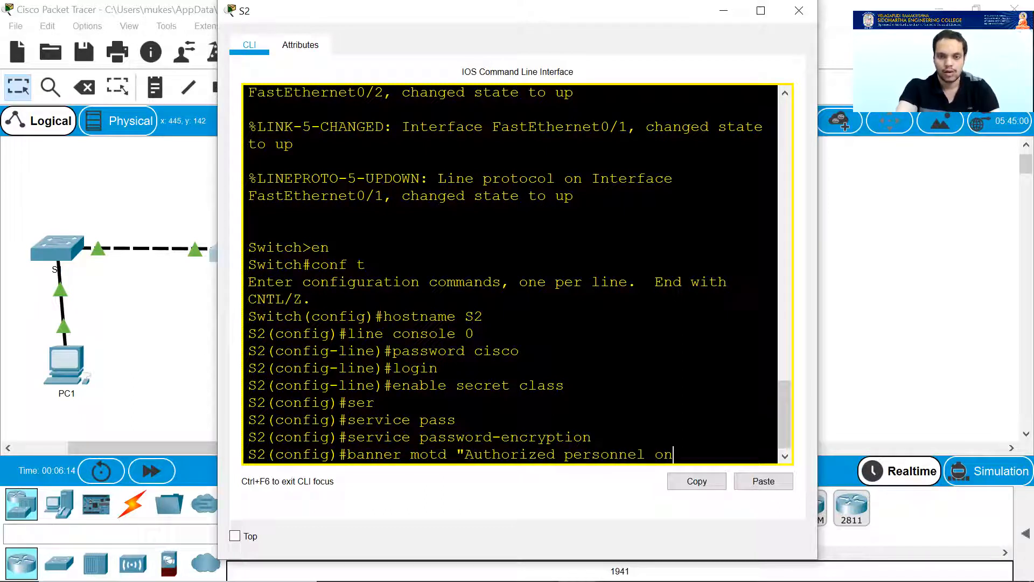
text(ly")
key(Return)
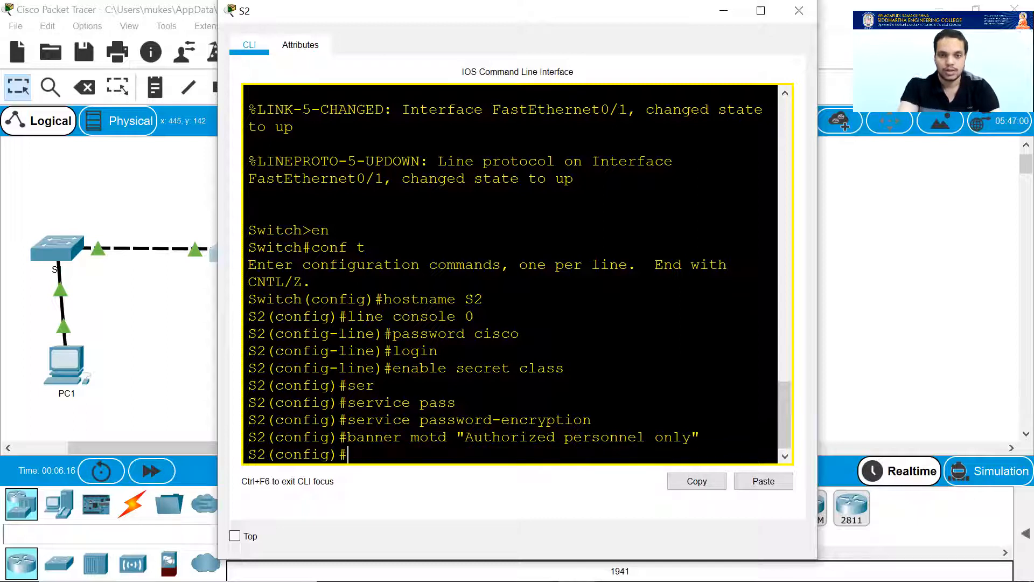
text(exit)
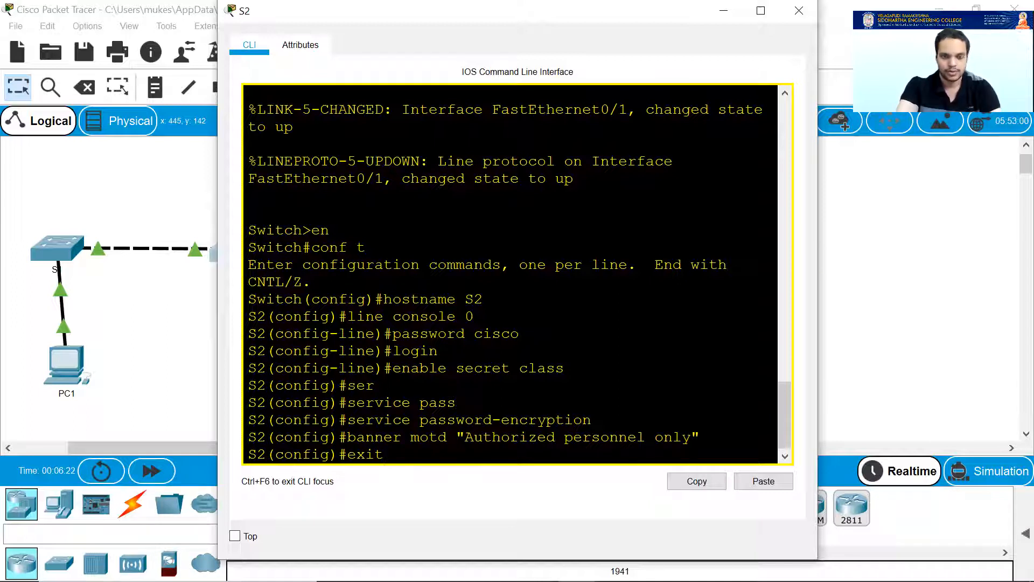
key(Return)
Copy S2's running-config to startup-config with the default filename, then bring the instructions forward.
text(copy)
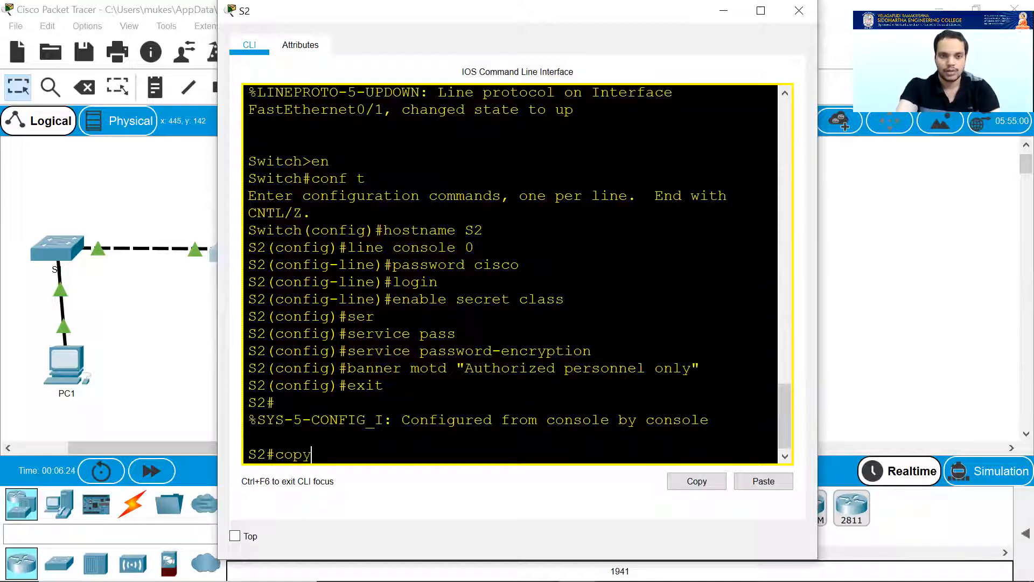
key(Tab)
text(ru)
key(Tab)
text(star)
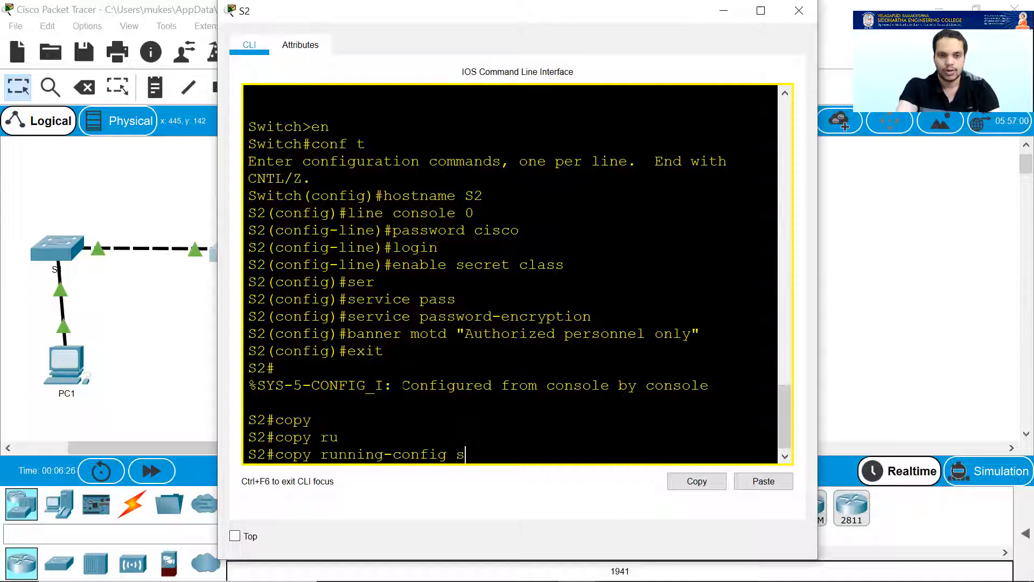
key(Tab)
key(Return)
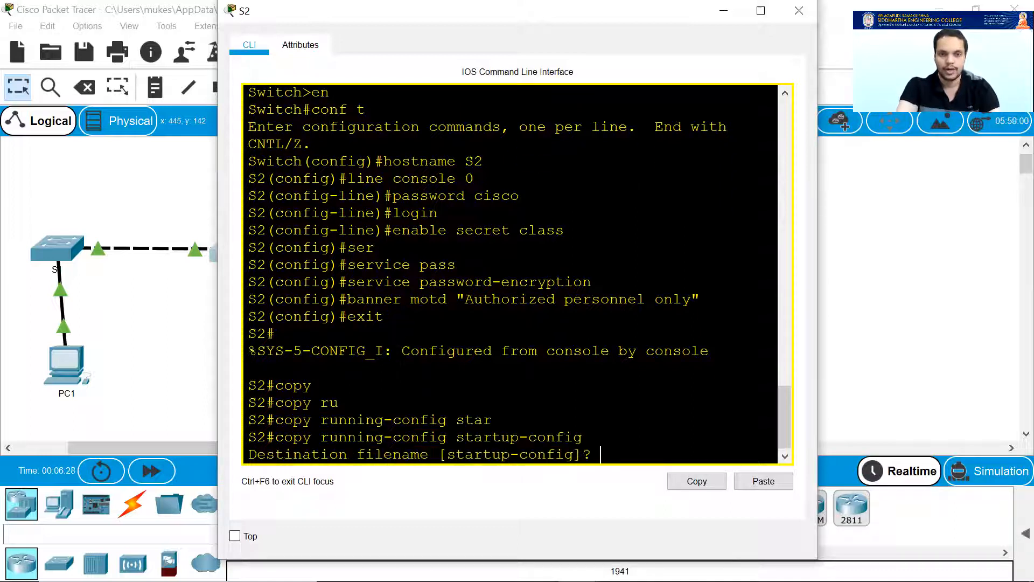
key(Return)
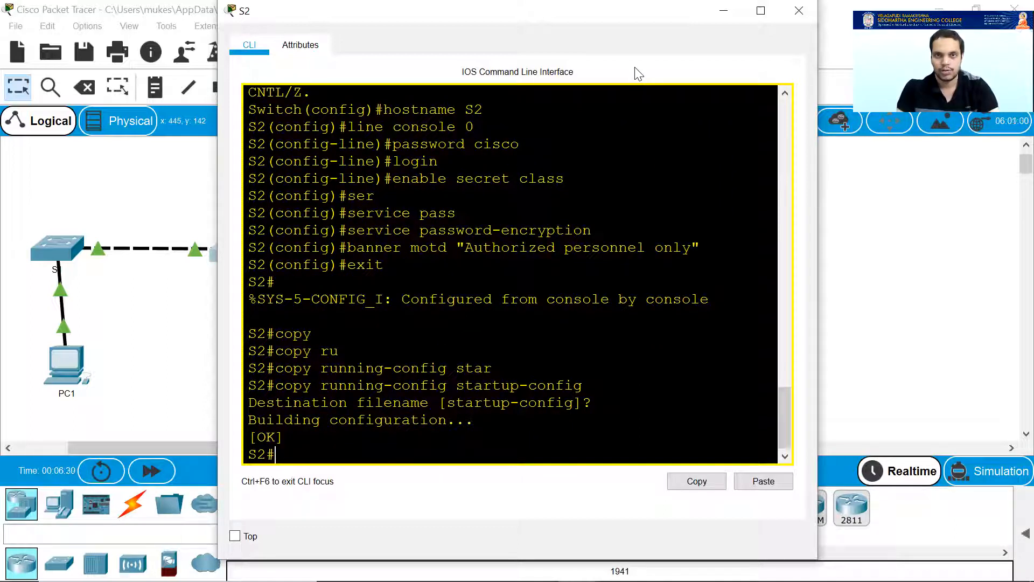
mouse_move(541, 552)
mouse_move(579, 566)
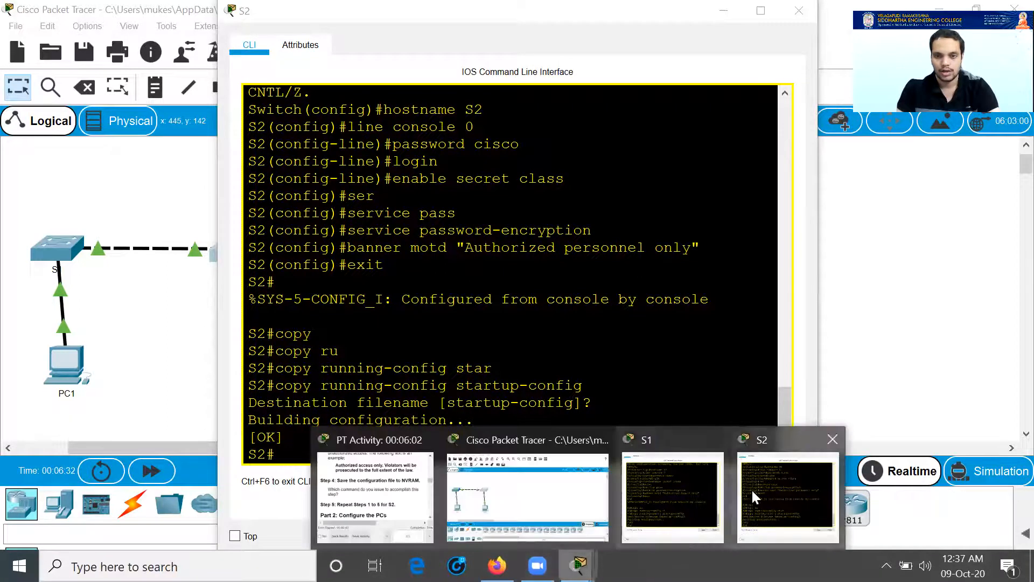
click(377, 509)
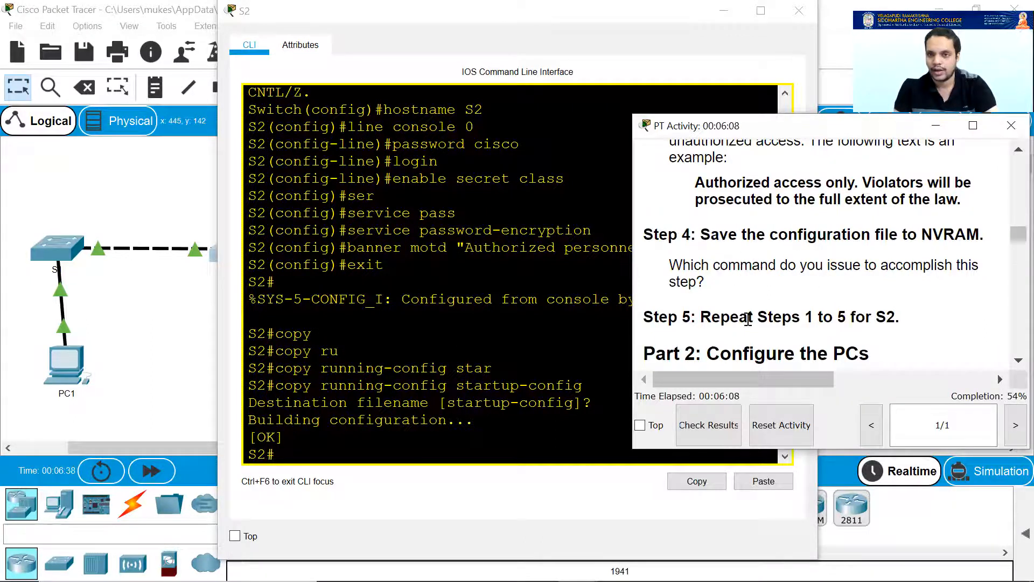
Scroll the instructions to Part 2, minimize the S2 console, and open PC1's window.
scroll(745, 259, down, 2)
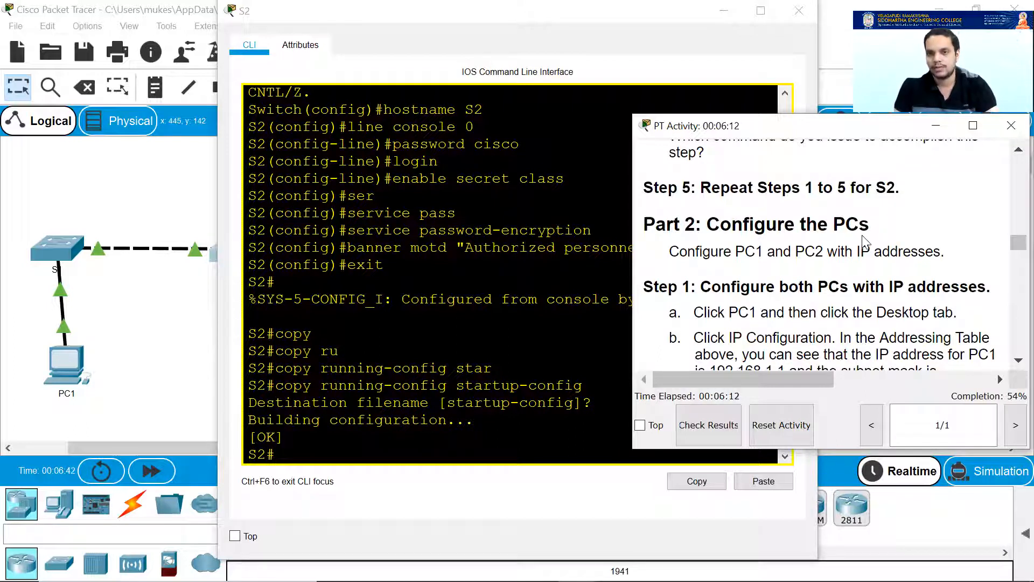
click(725, 14)
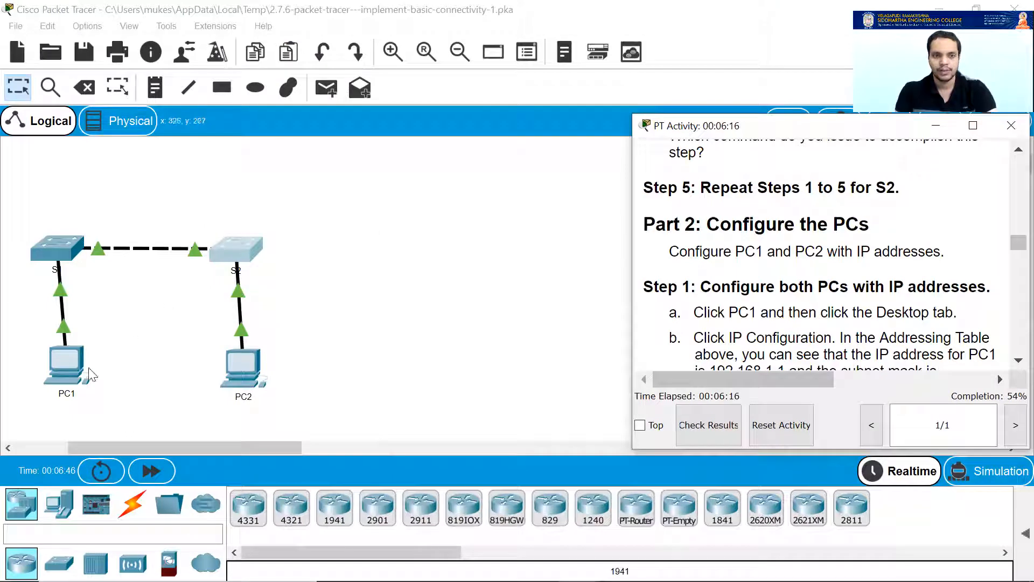
click(54, 366)
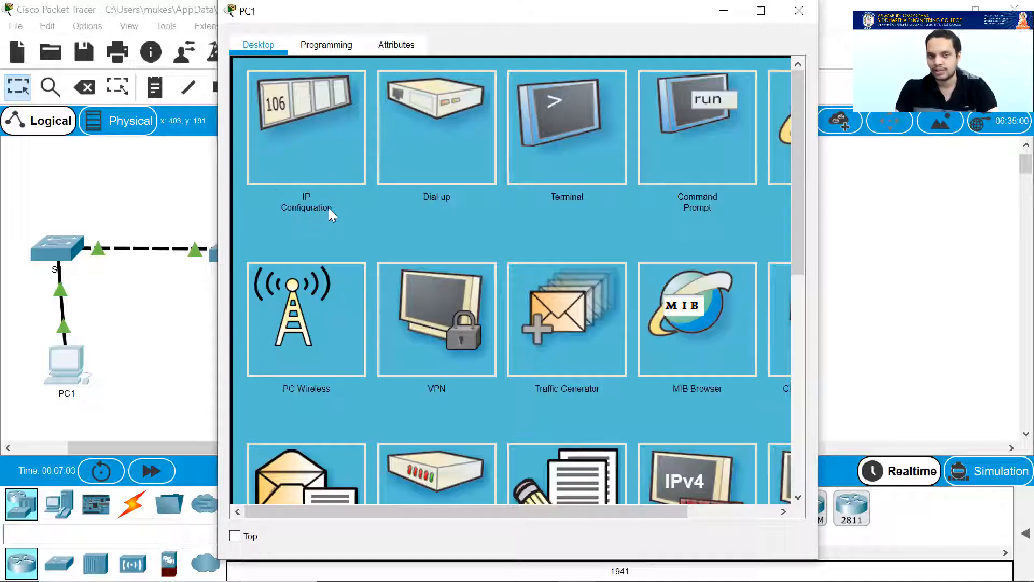
Open PC1's IP Configuration and copy 192.168.1.1 from the addressing table.
click(307, 130)
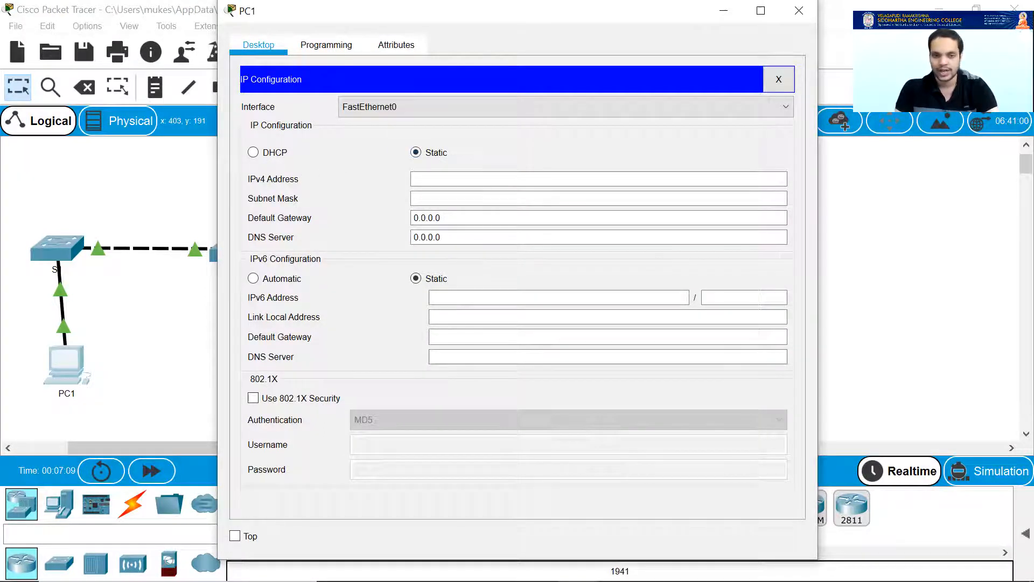
mouse_move(578, 565)
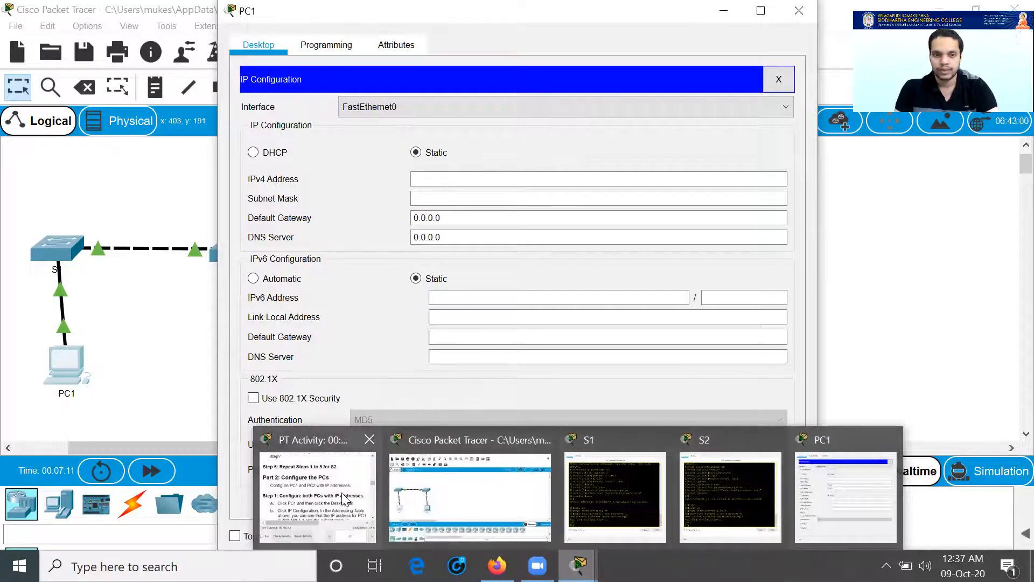
click(318, 496)
scroll(810, 281, up, 10)
scroll(808, 280, up, 5)
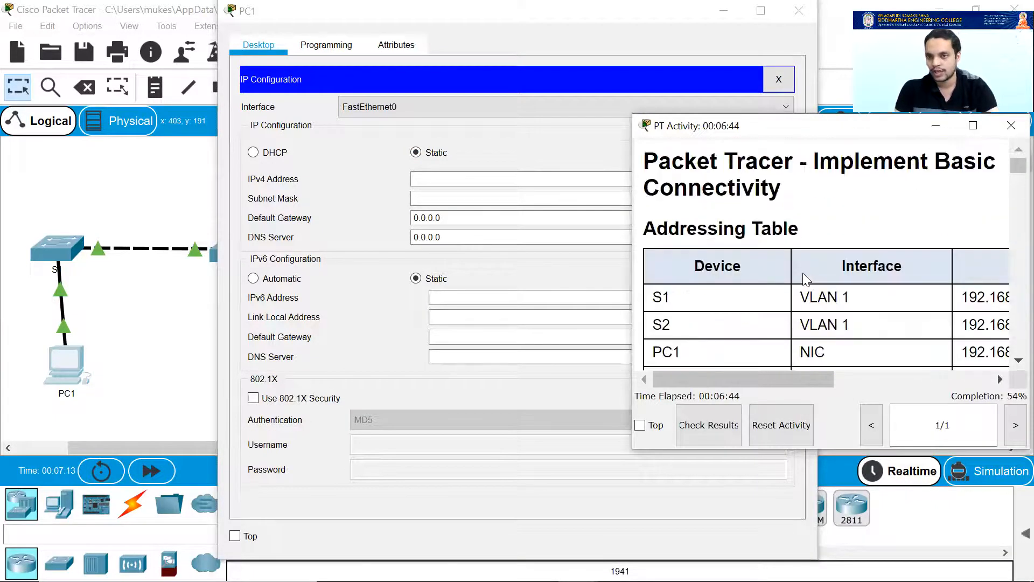
scroll(805, 279, down, 2)
drag(775, 376, 800, 382)
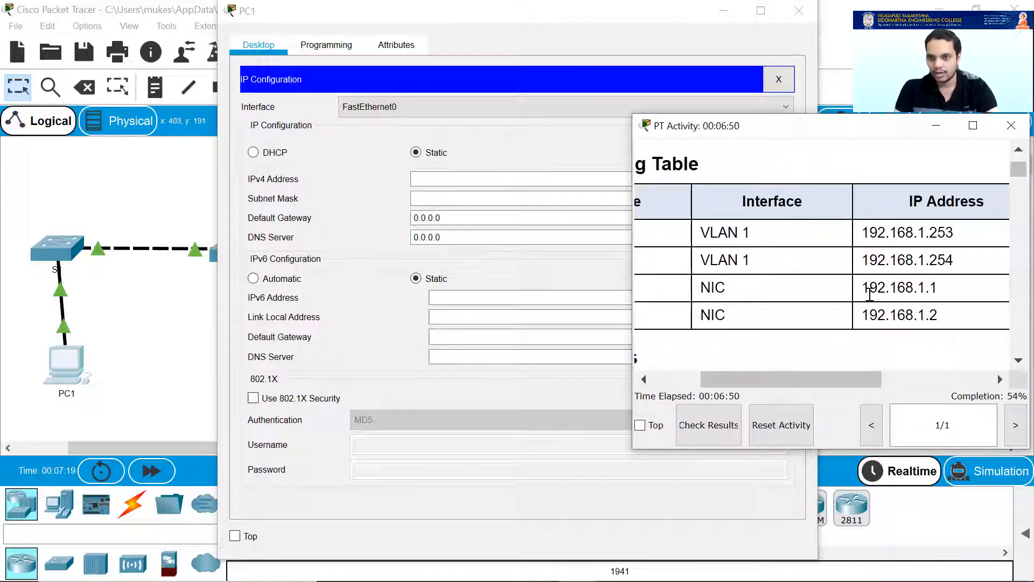
drag(862, 290, 940, 291)
key(ctrl+c)
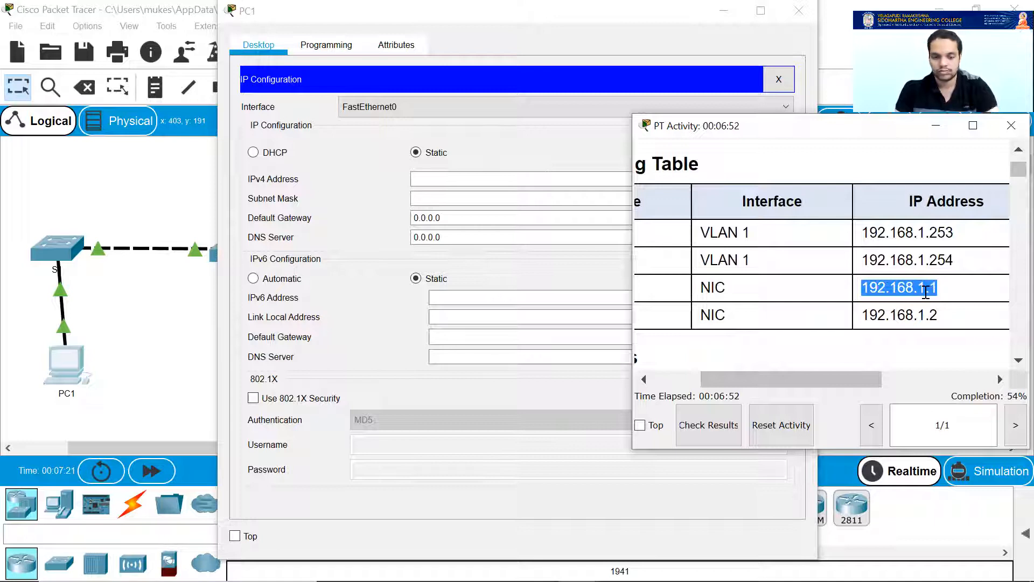
Paste 192.168.1.1 as PC1's IPv4 address, confirm the 255.255.255.0 mask, and close the settings.
click(458, 180)
key(ctrl+v)
key(Tab)
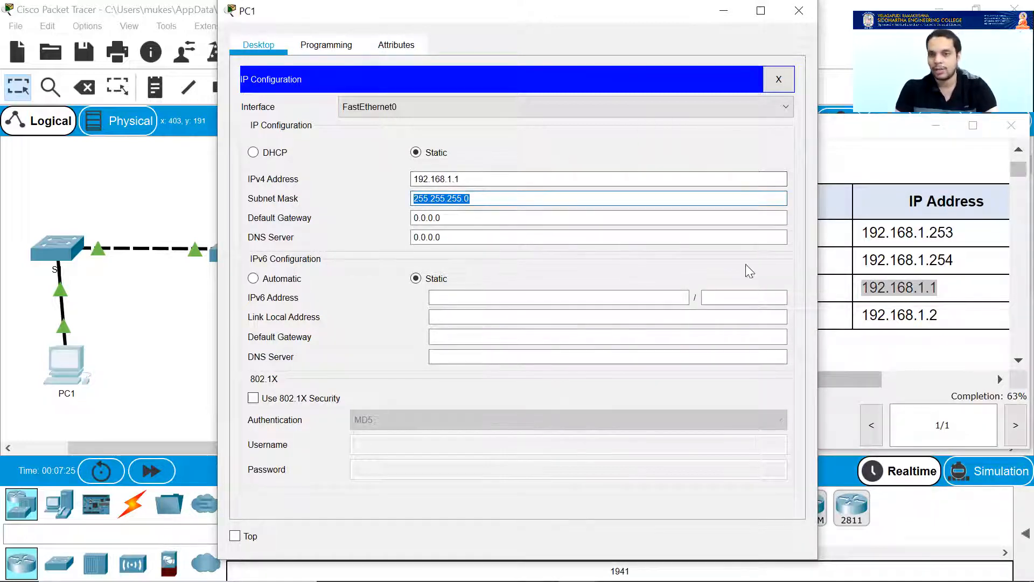
click(878, 352)
drag(820, 380, 904, 380)
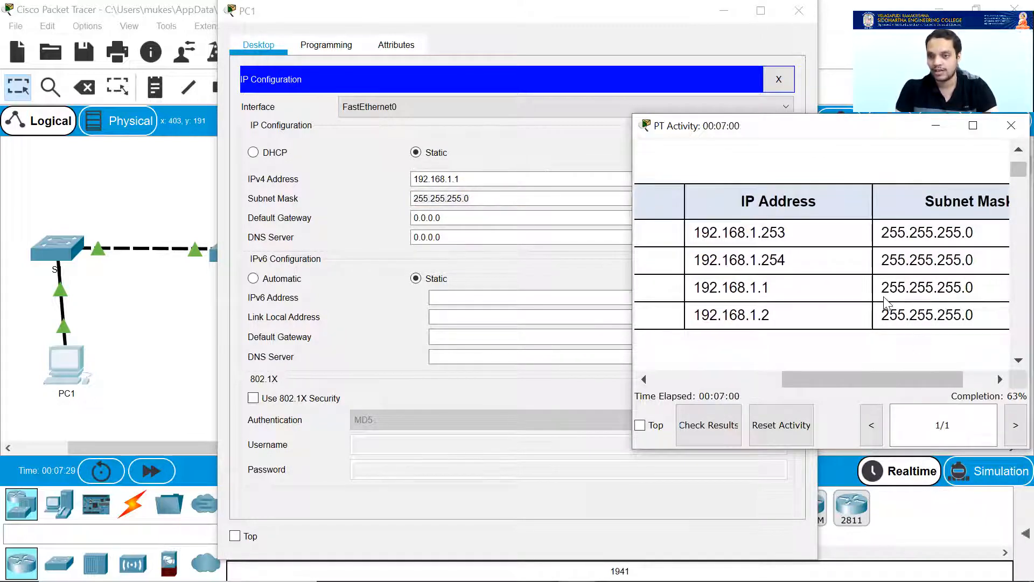
drag(879, 287, 978, 296)
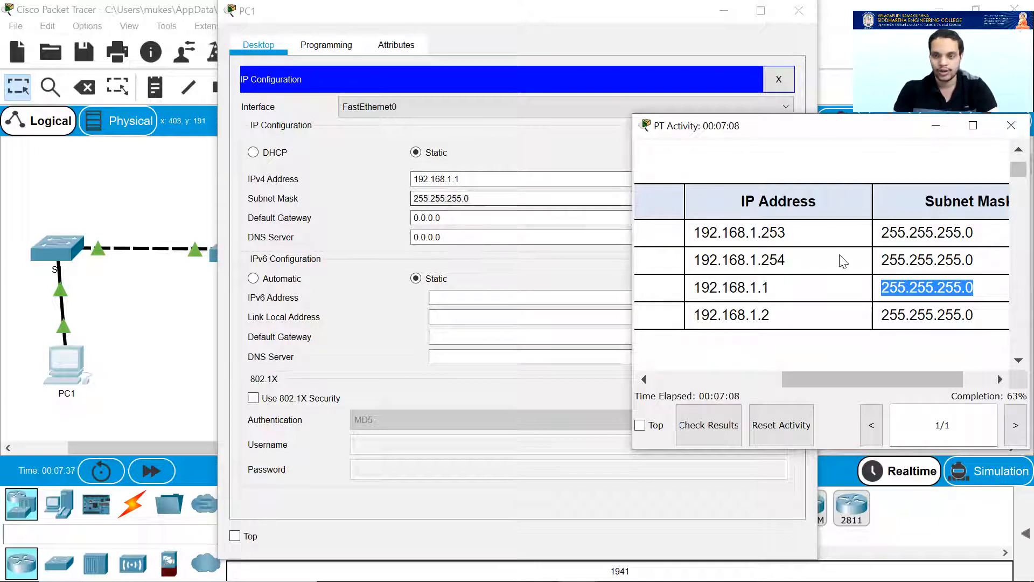
click(931, 288)
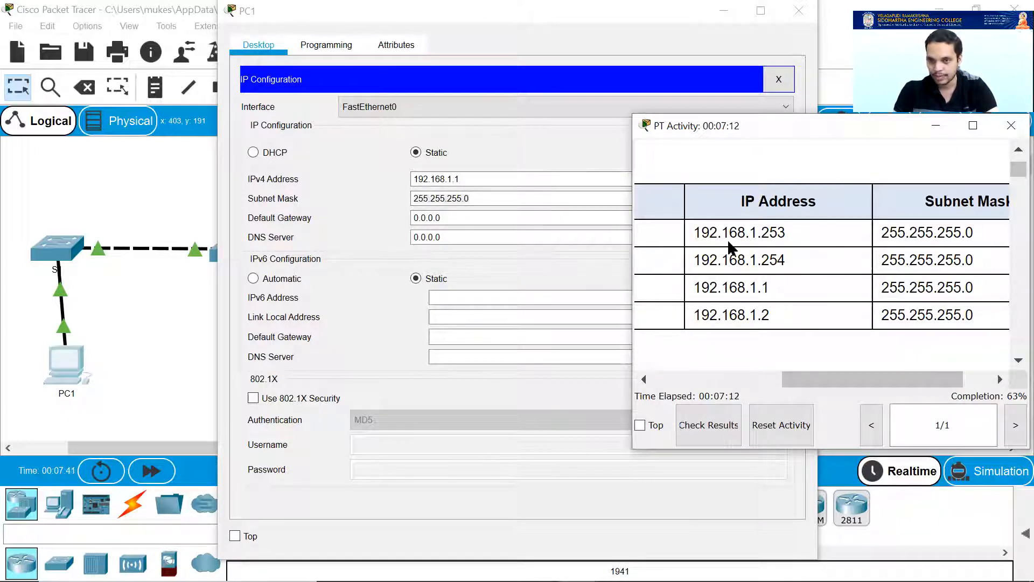
click(477, 199)
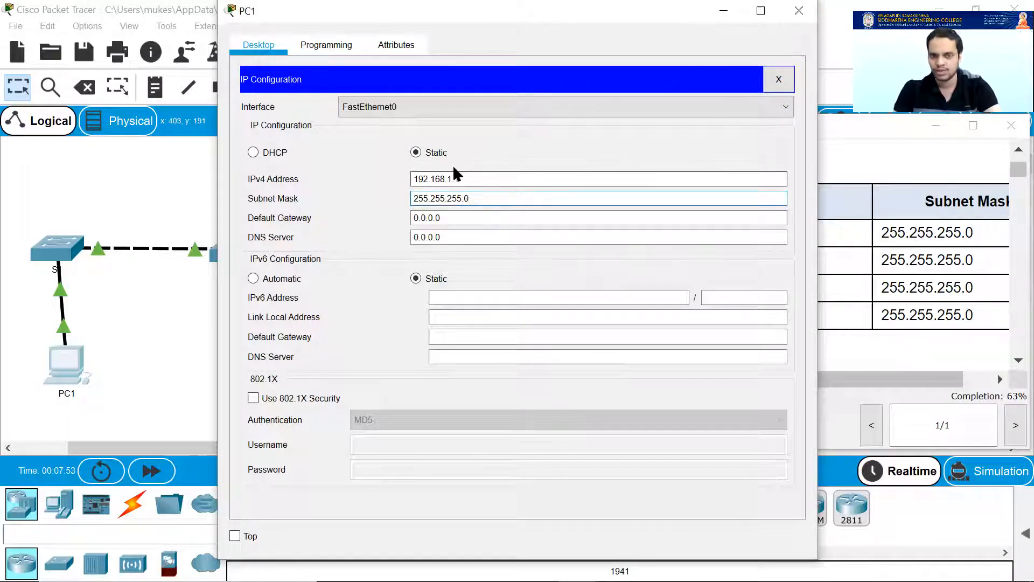
click(780, 80)
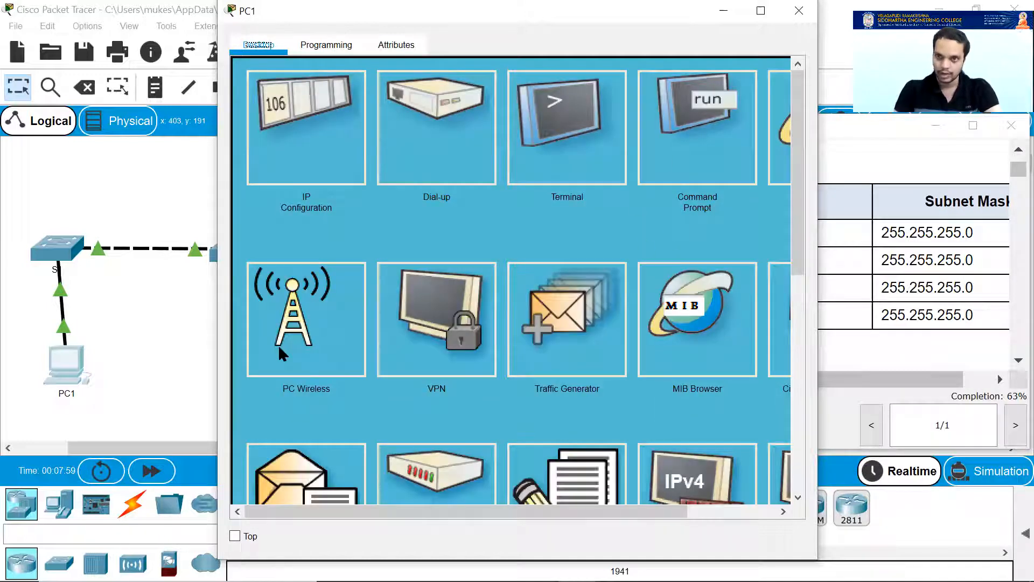
click(828, 139)
Open PC2's IP Configuration and find its address 192.168.1.2 in the addressing table.
click(240, 366)
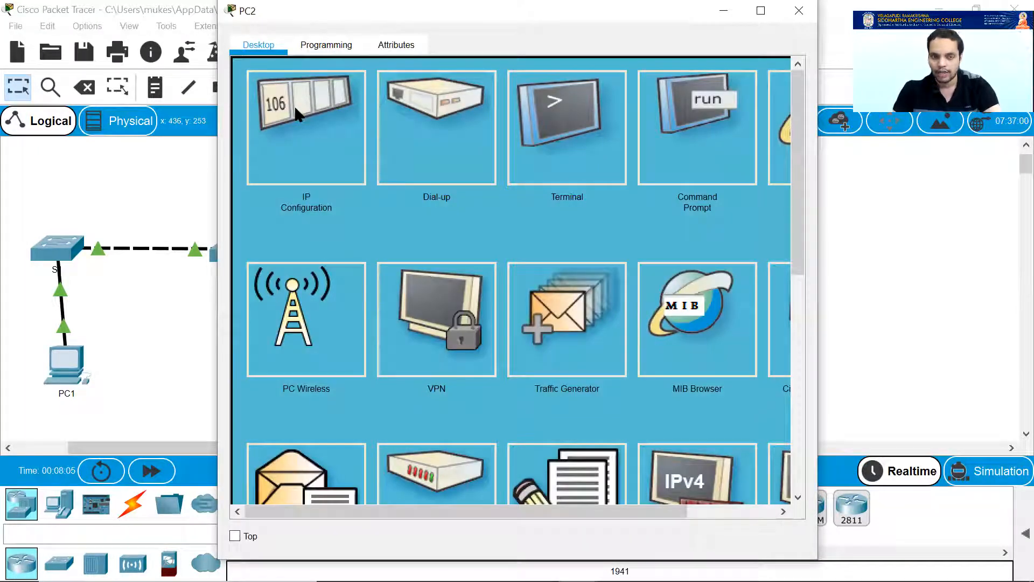
click(284, 131)
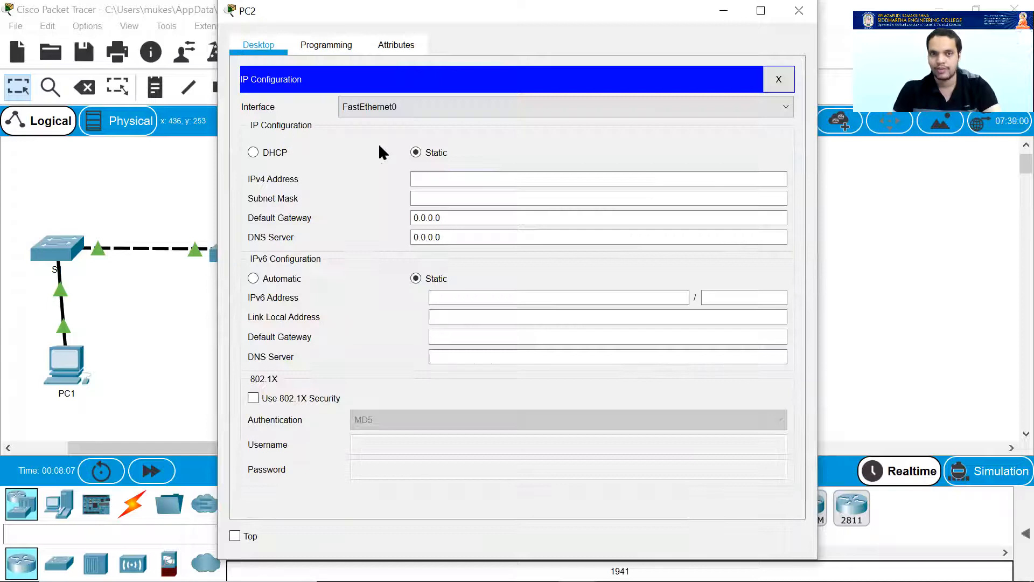
click(858, 247)
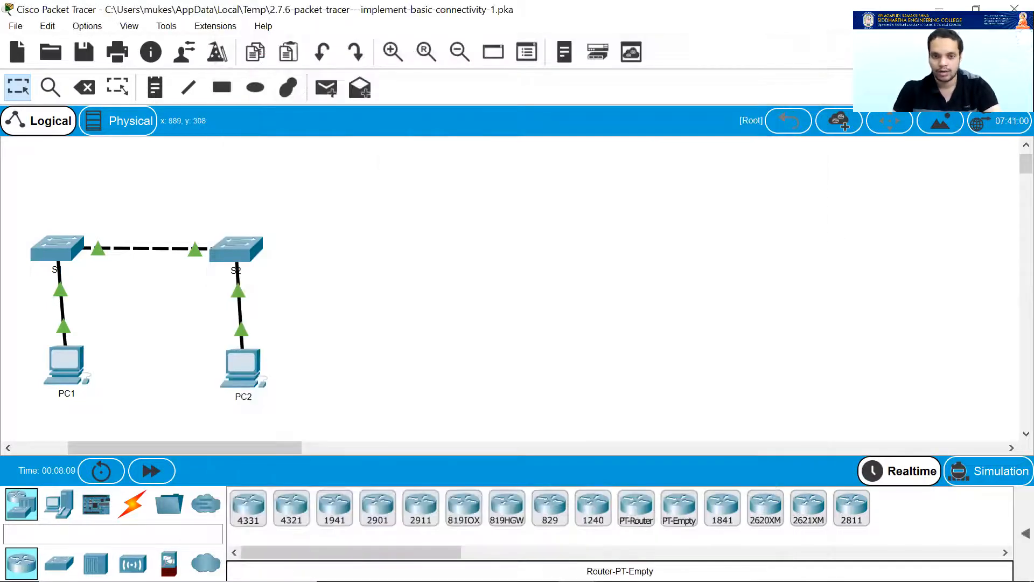
mouse_move(579, 566)
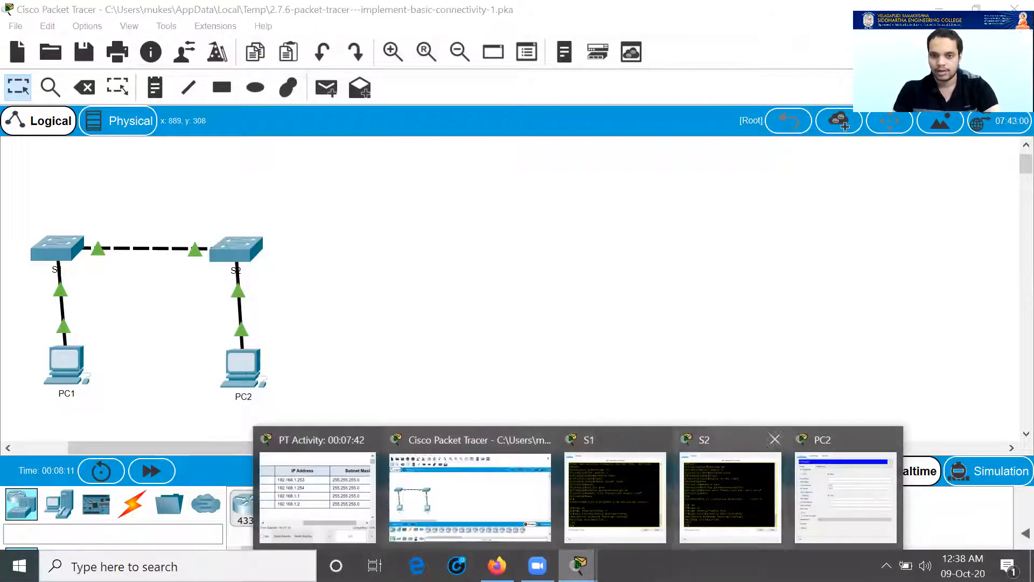
click(342, 488)
drag(771, 318, 693, 323)
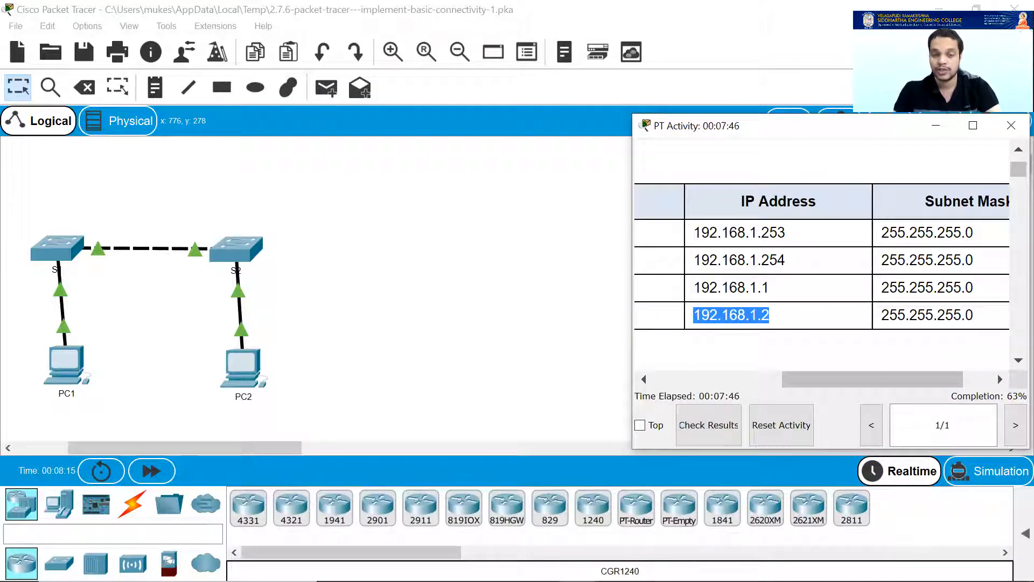
Enter 192.168.1.2 with mask 255.255.255.0 for PC2, then close its windows.
mouse_move(415, 565)
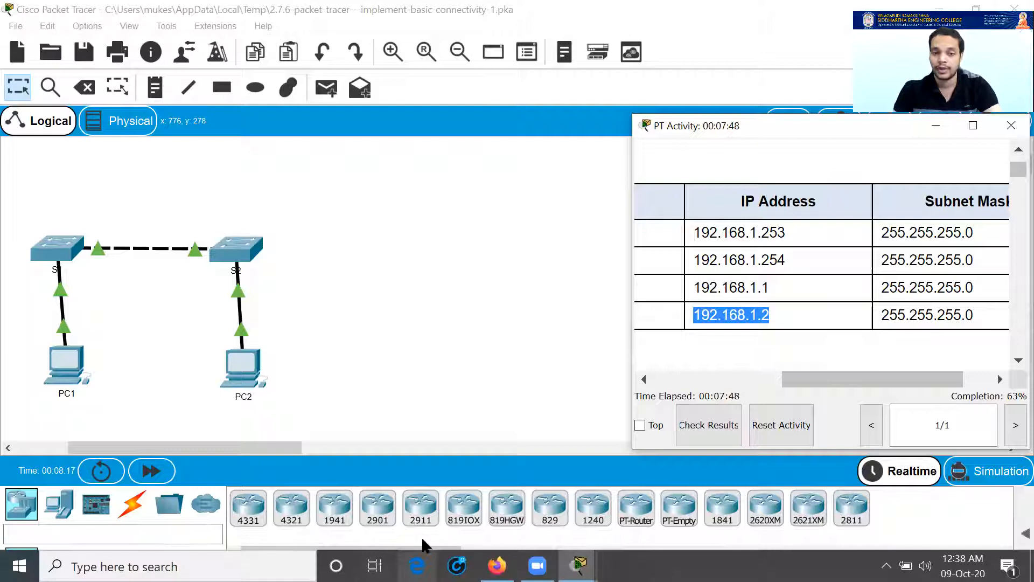
mouse_move(579, 565)
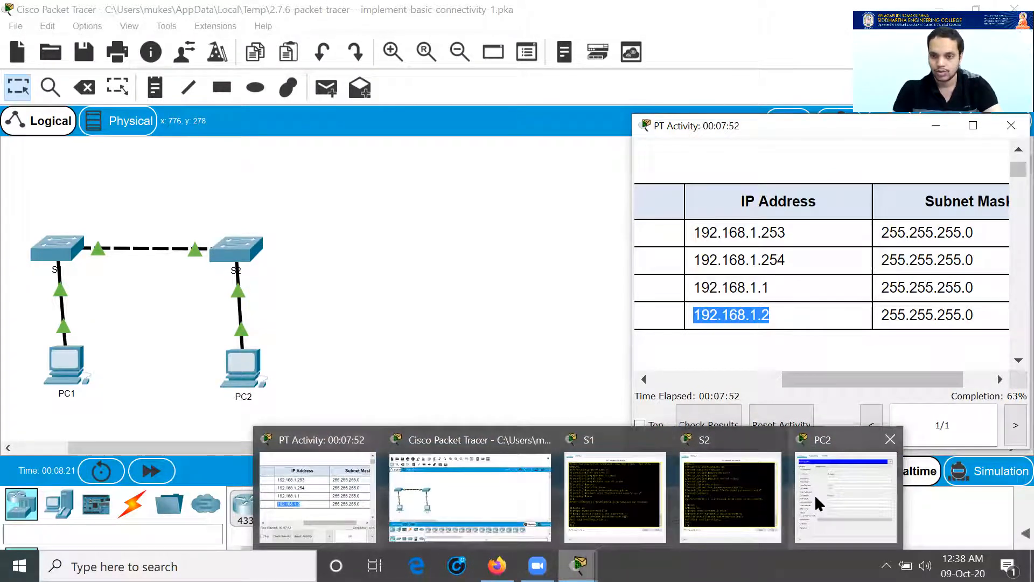
click(814, 503)
click(433, 177)
text(192.168.1.2)
key(Tab)
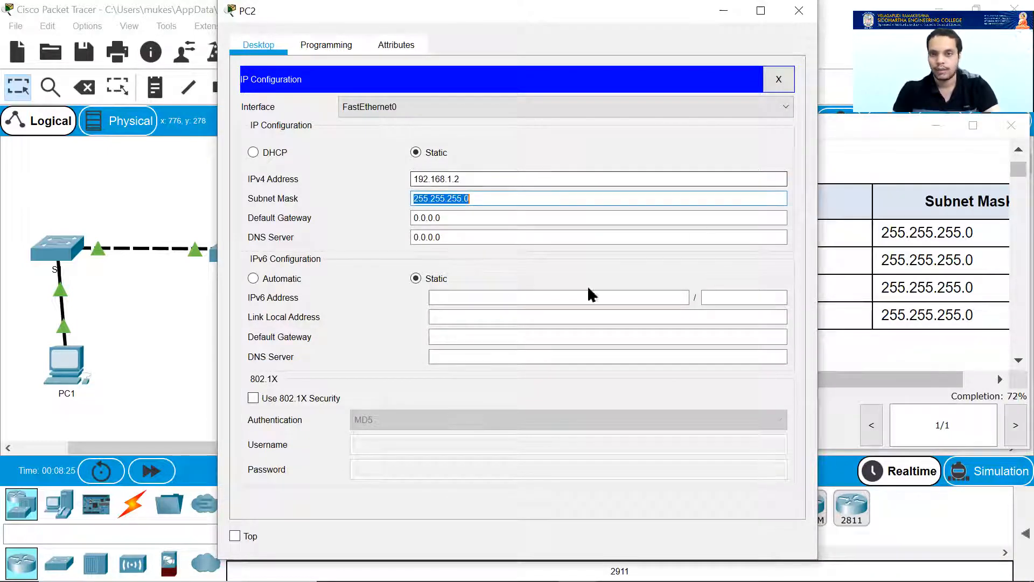
click(913, 264)
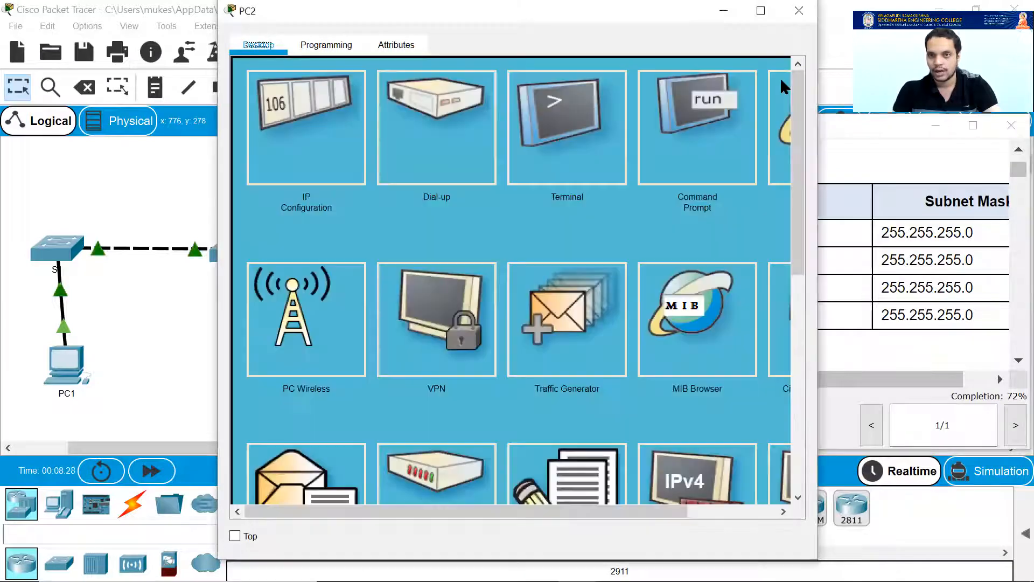
click(779, 79)
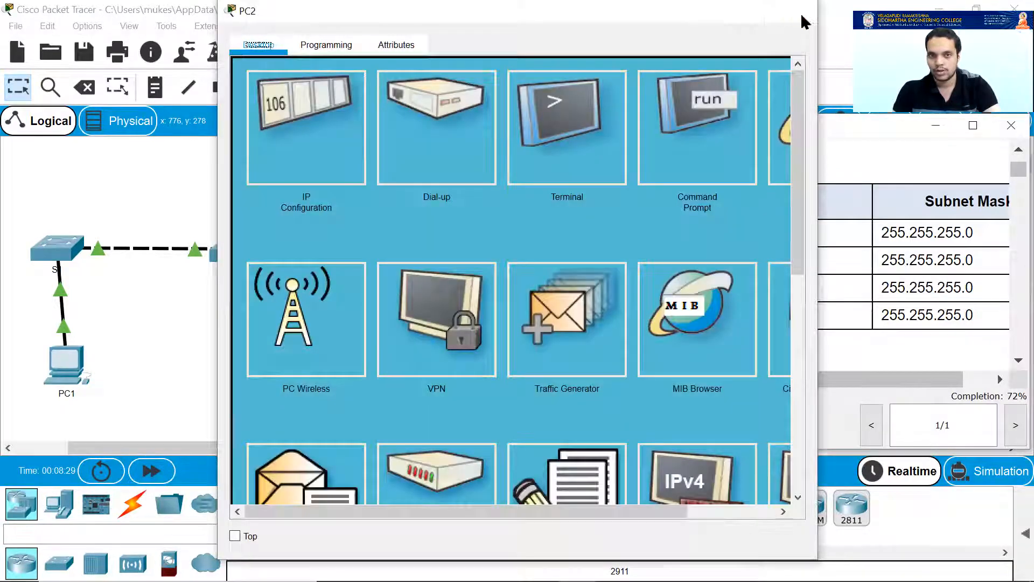
click(802, 16)
scroll(751, 284, down, 3)
Read Part 2 Step 2, highlighting PC1's address, the subnet mask and the PC2 repeat note.
scroll(751, 284, down, 3)
drag(808, 387, 662, 386)
scroll(719, 296, down, 5)
scroll(725, 307, down, 8)
scroll(730, 312, up, 3)
scroll(733, 321, up, 9)
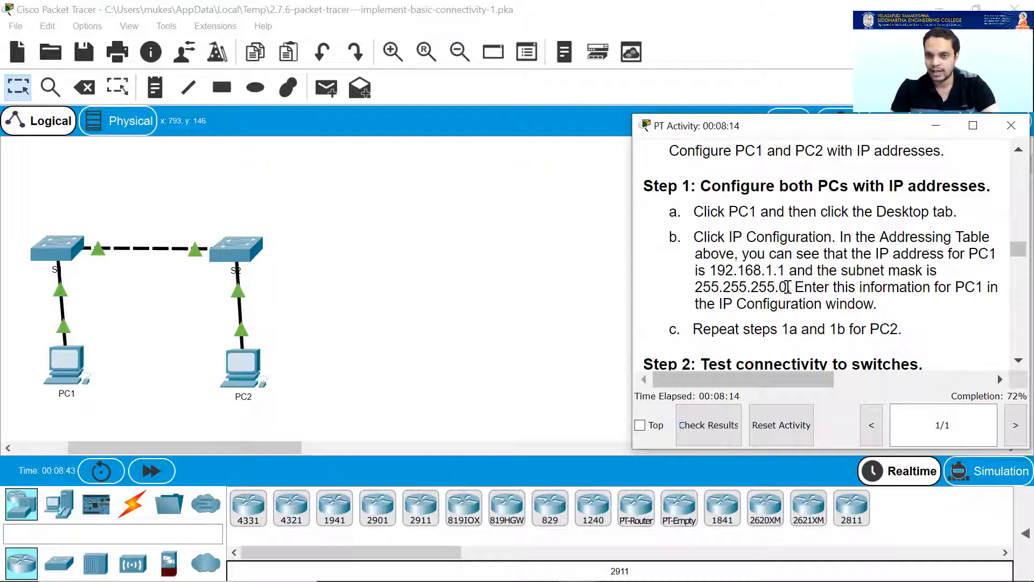
drag(717, 270, 778, 270)
drag(698, 287, 776, 288)
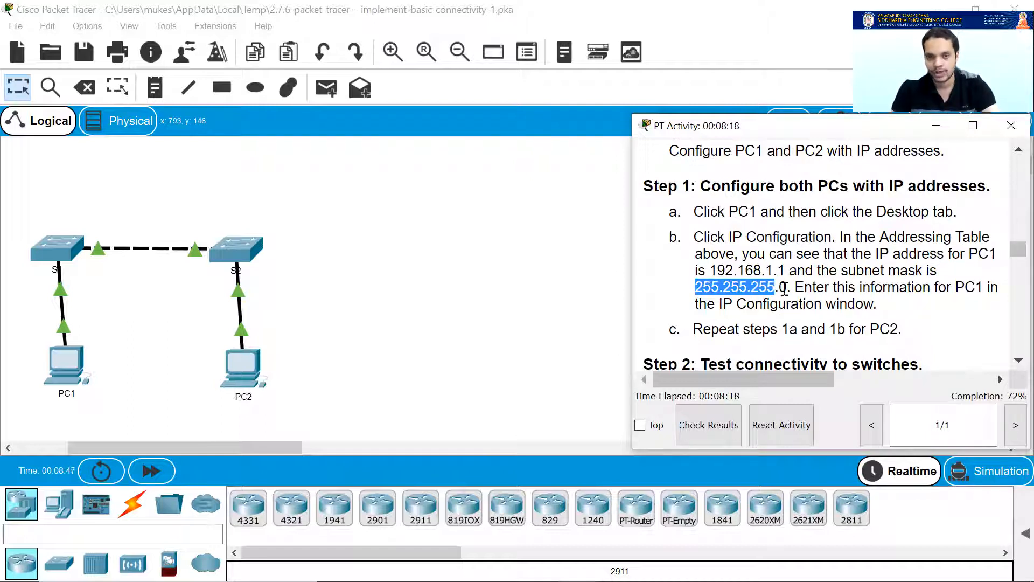
double_click(884, 328)
Scroll further down the instructions and open PC1's device window.
scroll(769, 294, down, 1)
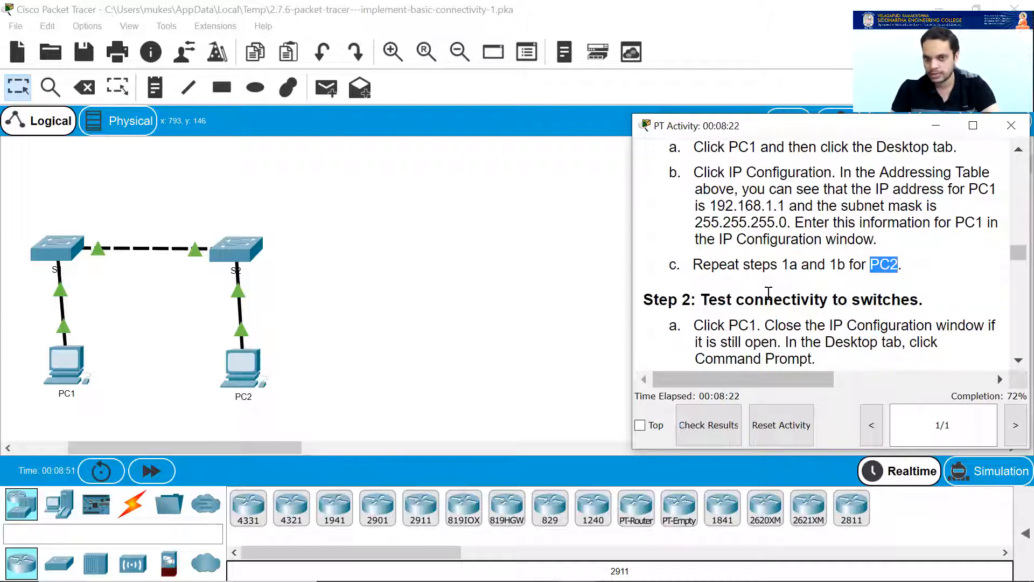
scroll(769, 292, down, 1)
scroll(736, 254, down, 1)
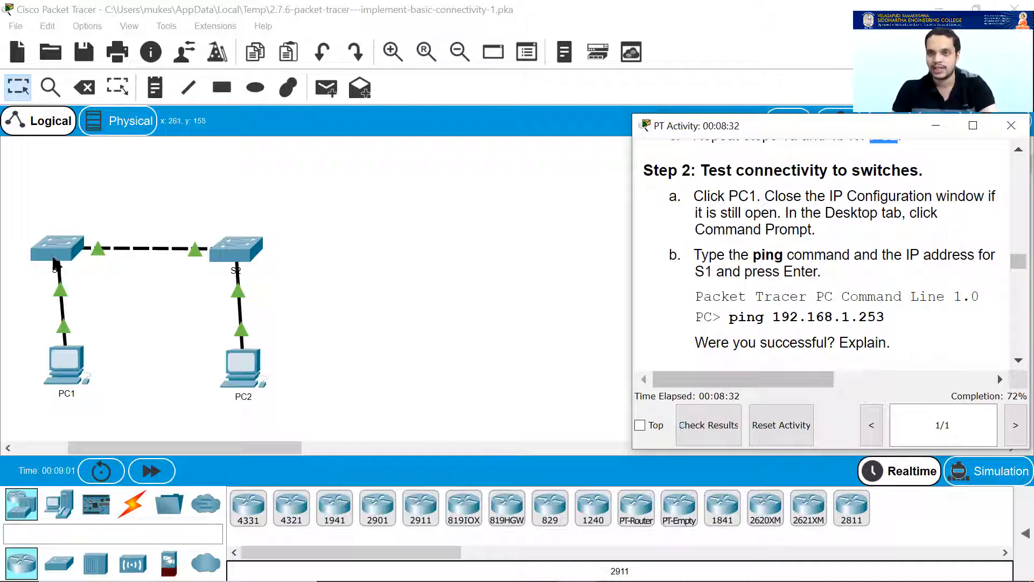
click(60, 373)
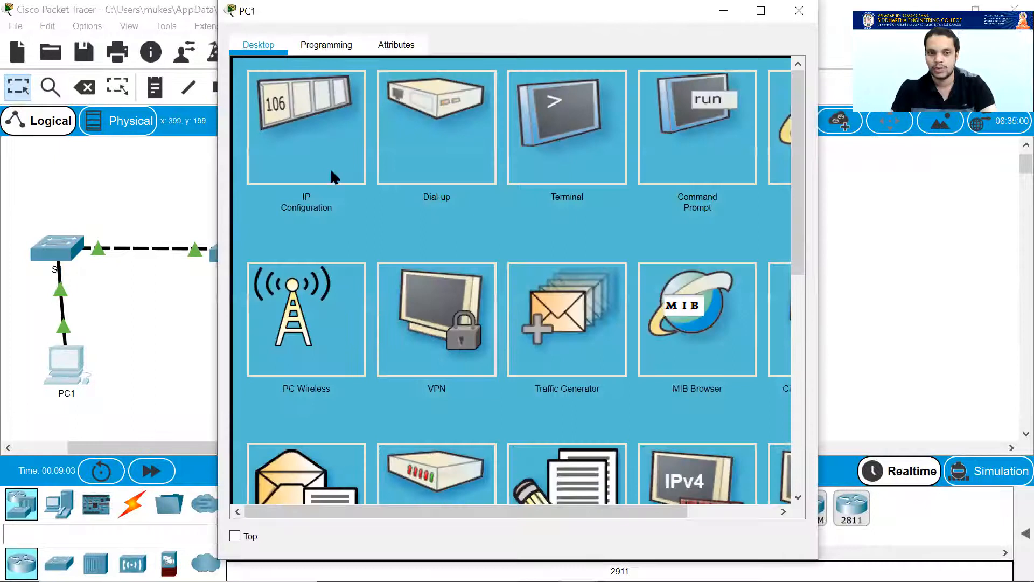
Ping S1 at 192.168.1.253 from PC1's Command Prompt; all four requests time out.
click(690, 140)
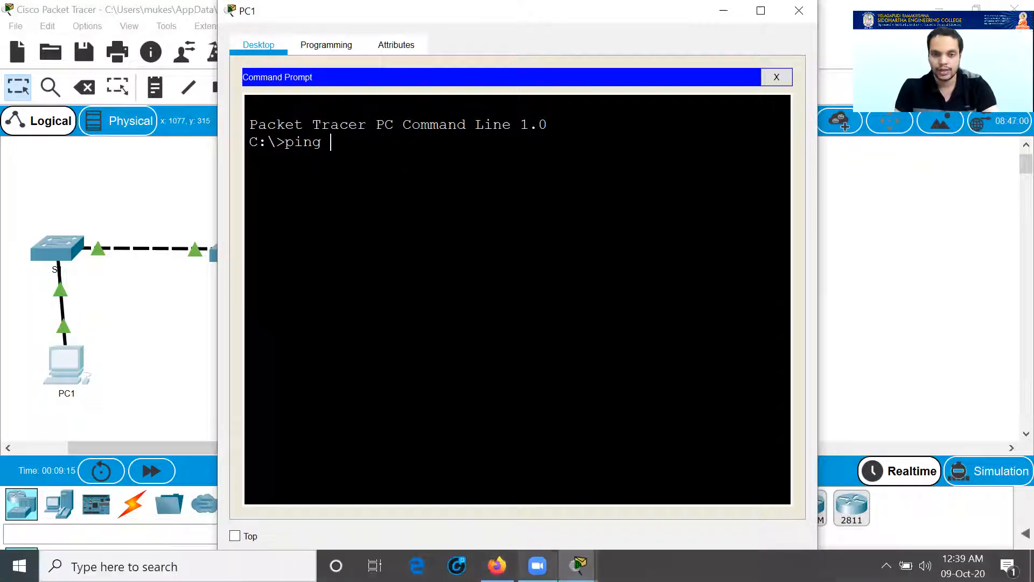
mouse_move(578, 565)
click(335, 500)
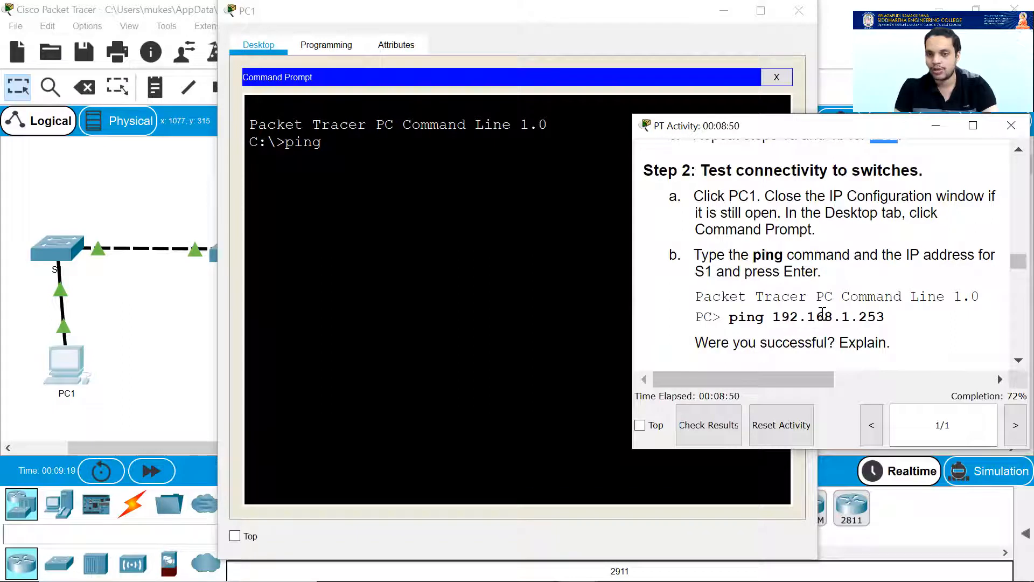
key(alt+Tab)
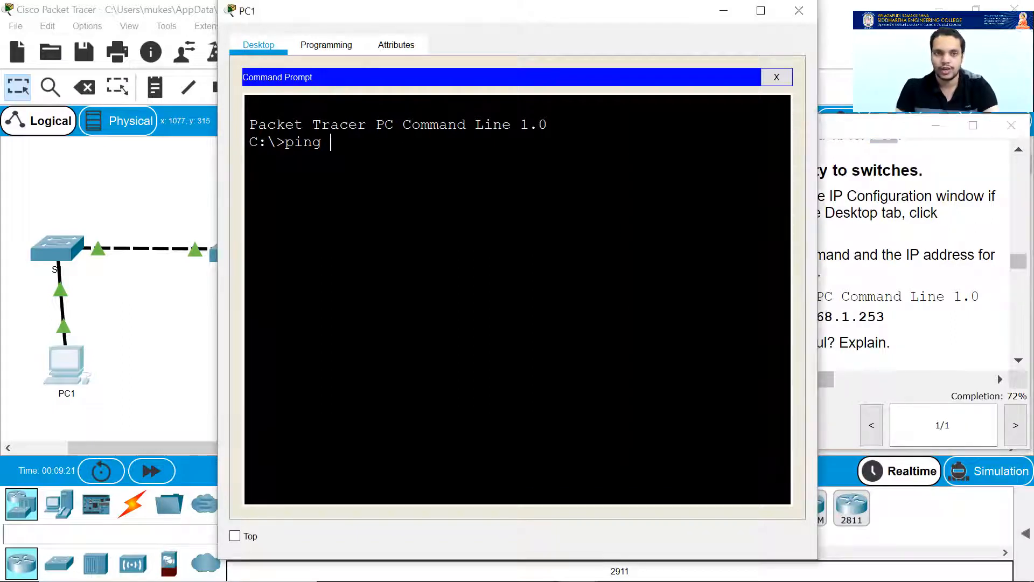
text(192.168.1)
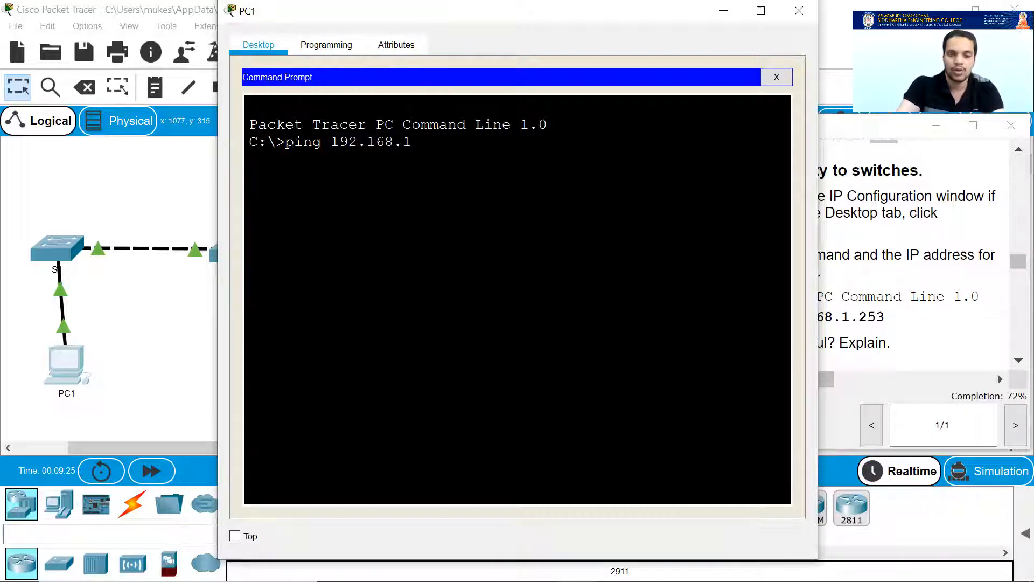
text(.25)
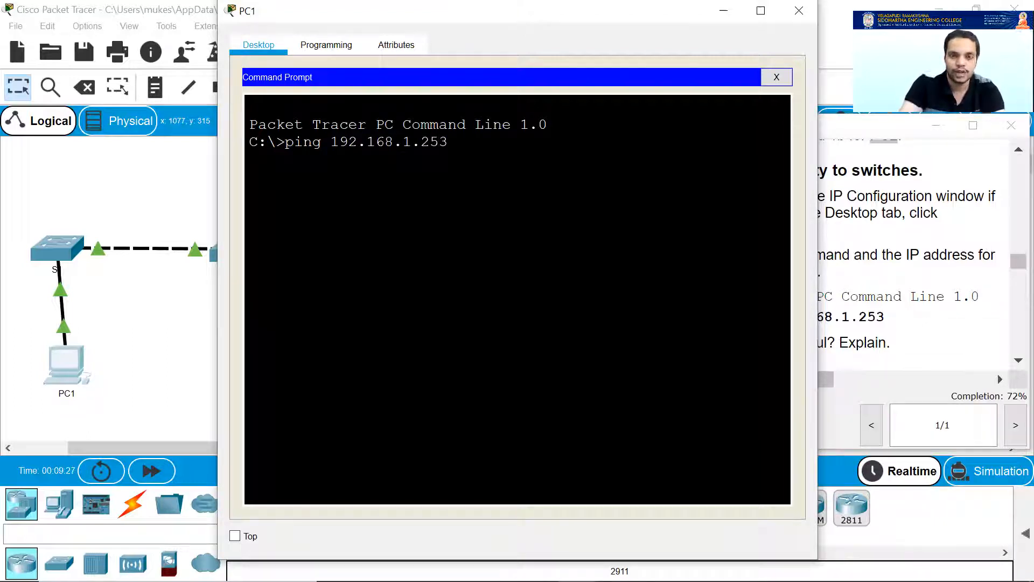
text(3)
key(Return)
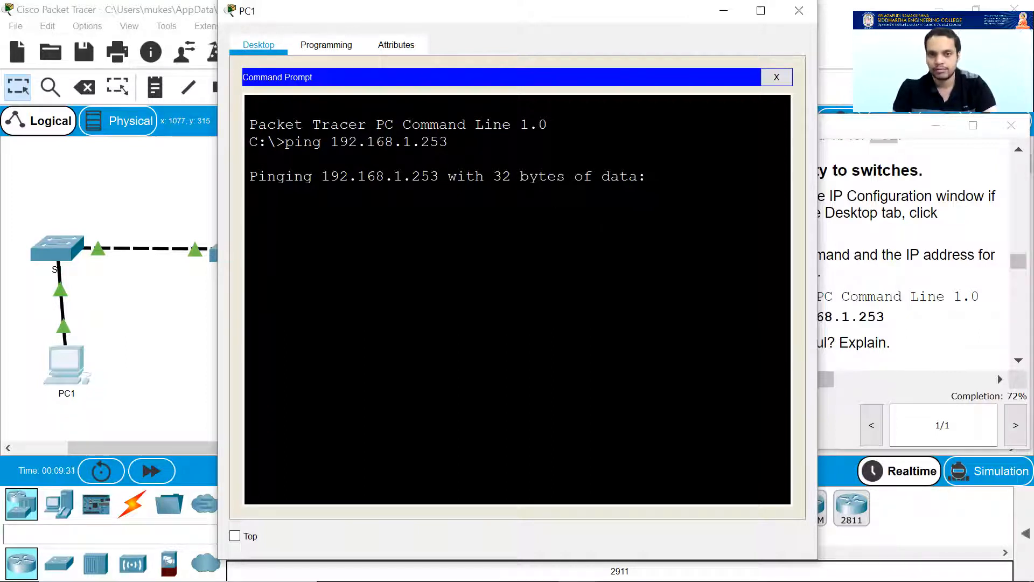
Narrow the activity instructions and scroll them down to Part 3.
click(868, 264)
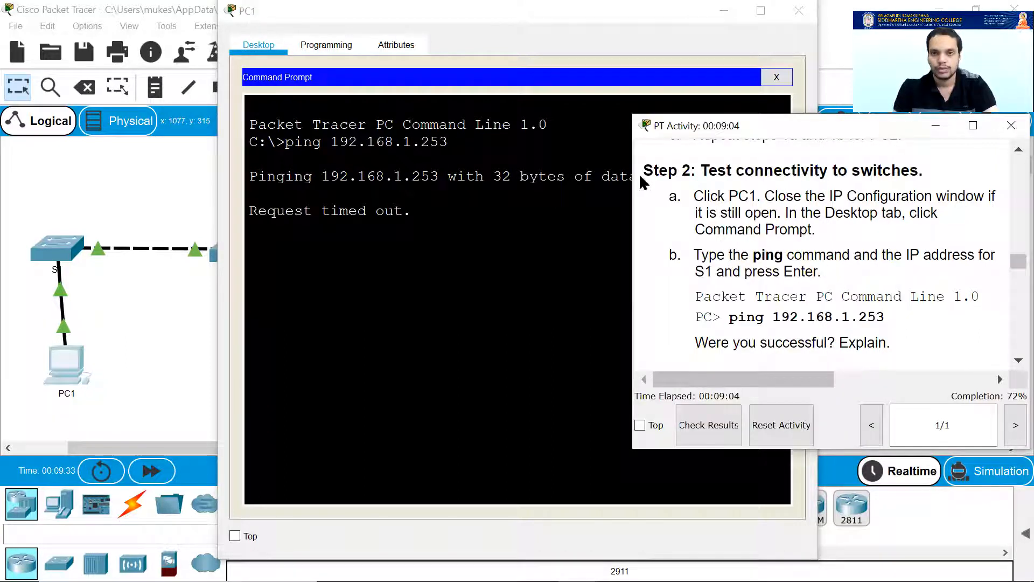
drag(634, 178, 677, 177)
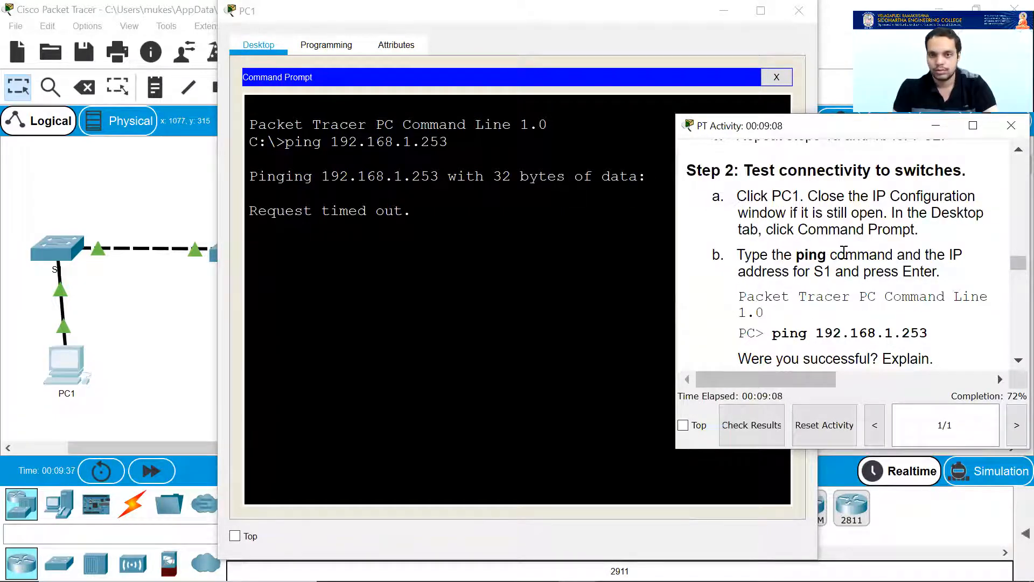
scroll(840, 253, down, 2)
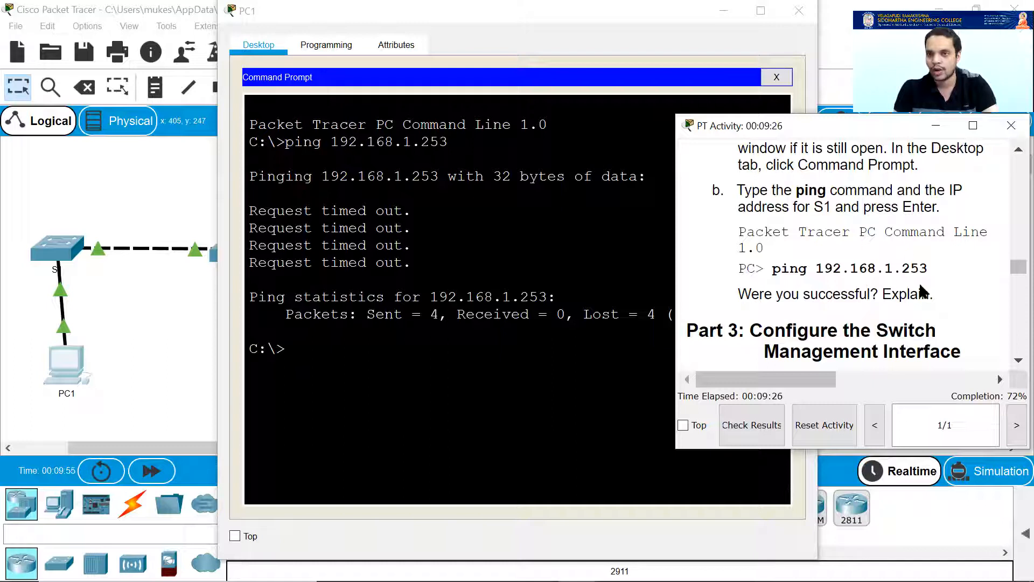
drag(901, 269, 926, 269)
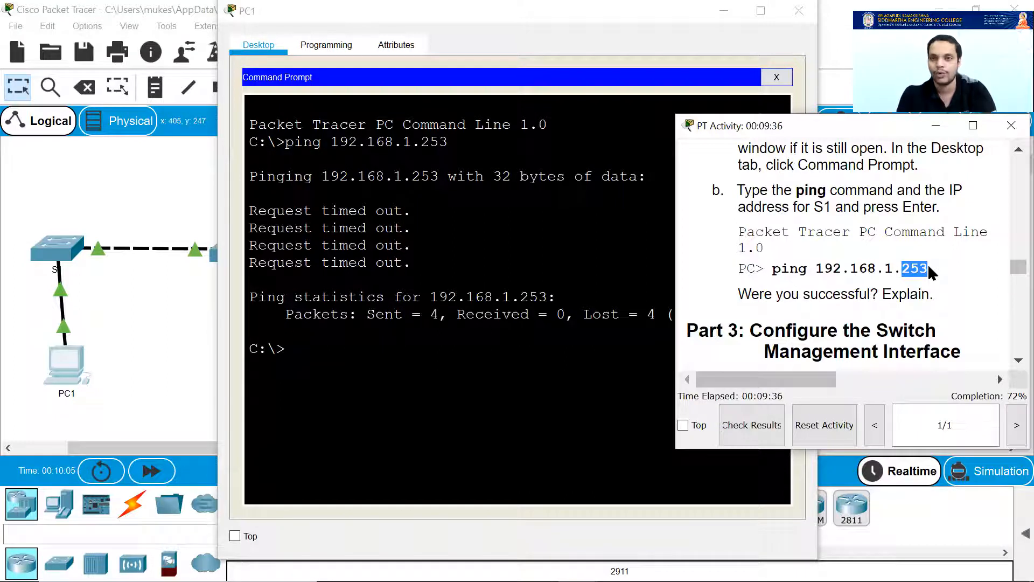
click(850, 271)
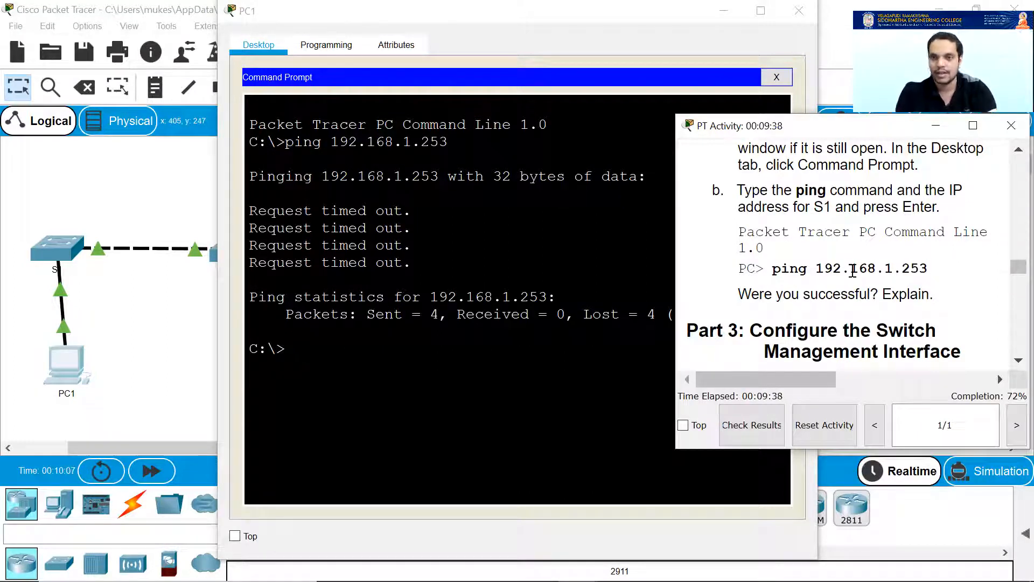
scroll(849, 271, down, 1)
scroll(815, 275, down, 1)
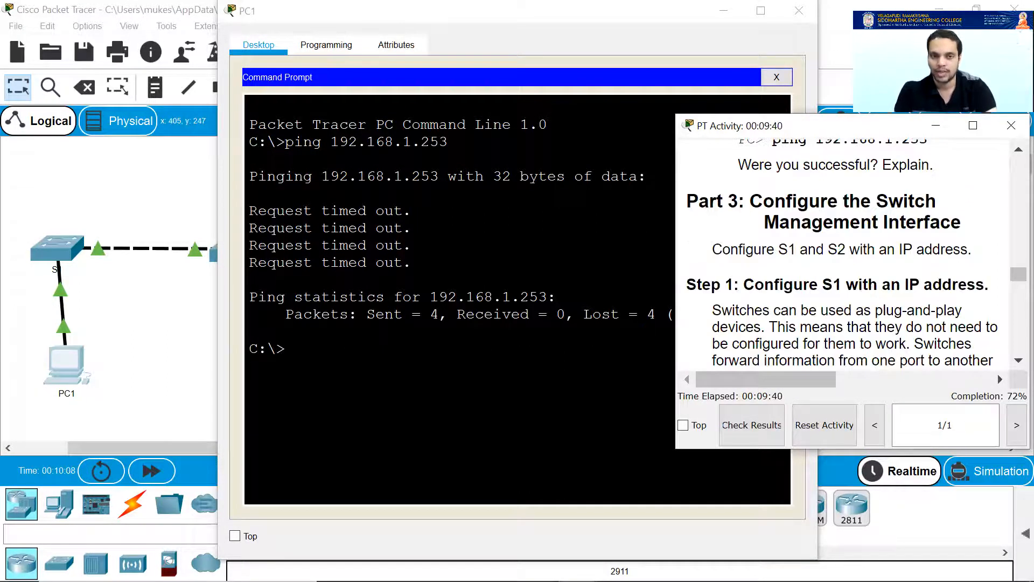
Highlight the Part 3 heading, widen the instructions window, and open S1's command line.
click(754, 94)
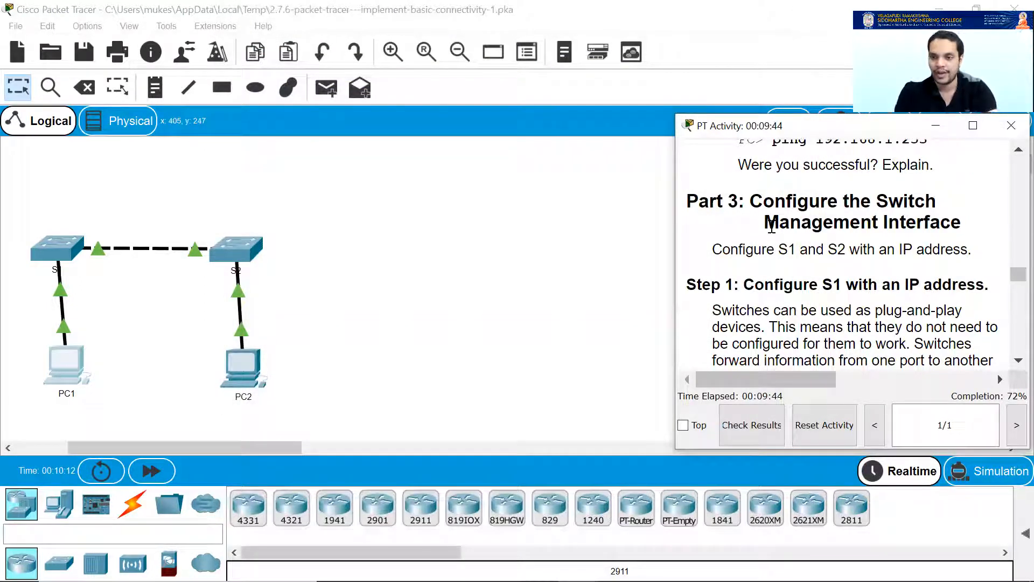
drag(751, 199, 958, 219)
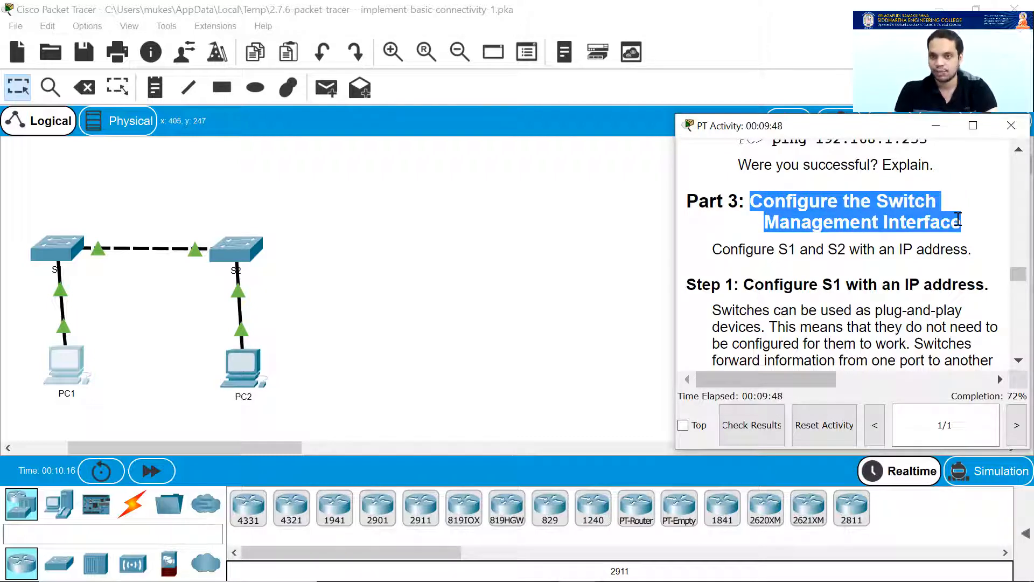
scroll(926, 249, down, 1)
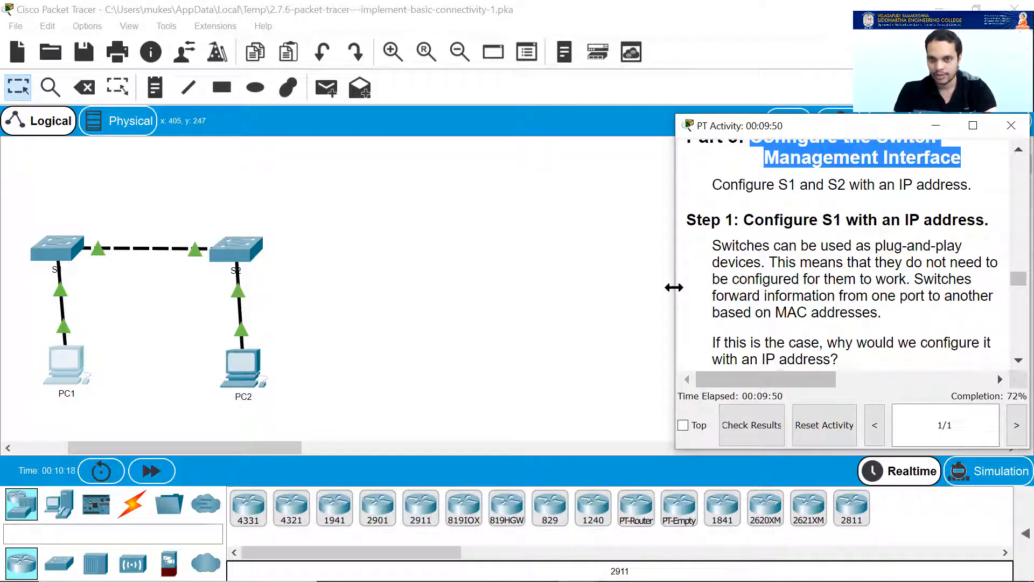
drag(674, 287, 482, 287)
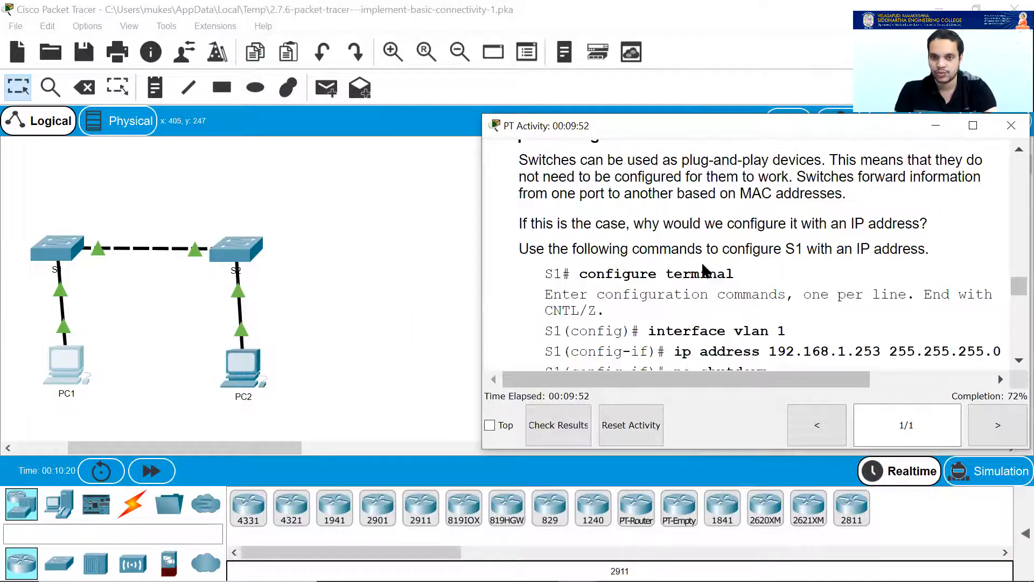
click(49, 253)
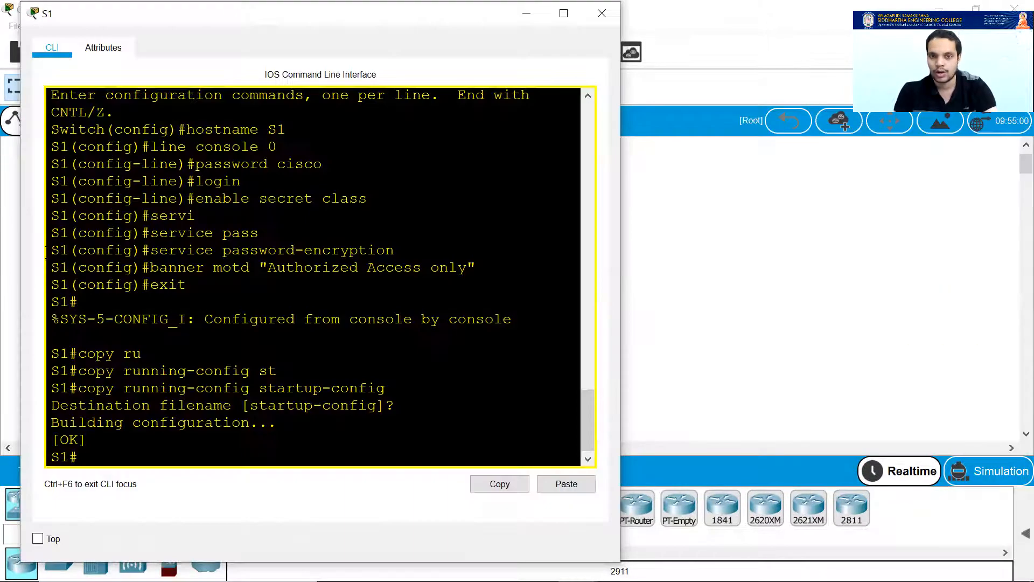
Position the Part 3 Step 1 commands (interface vlan 1, ip address 192.168.1.253) beside S1's CLI.
mouse_move(537, 565)
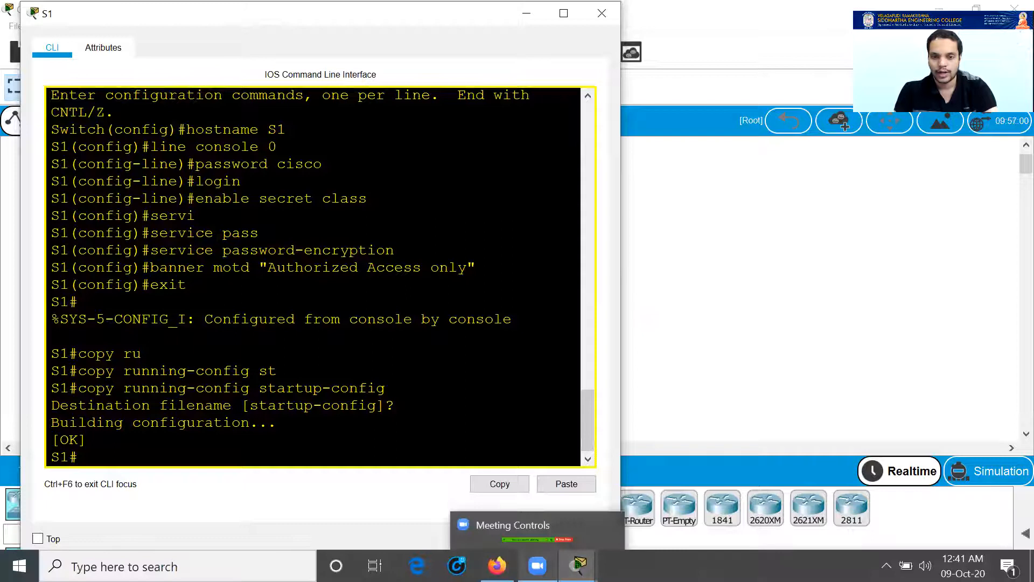
mouse_move(579, 566)
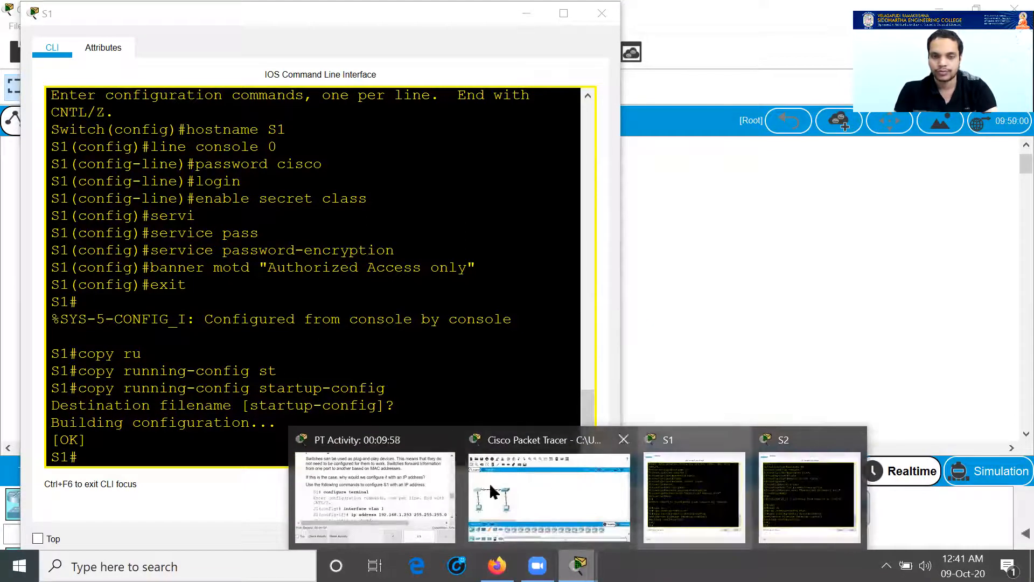
click(375, 485)
scroll(676, 298, down, 2)
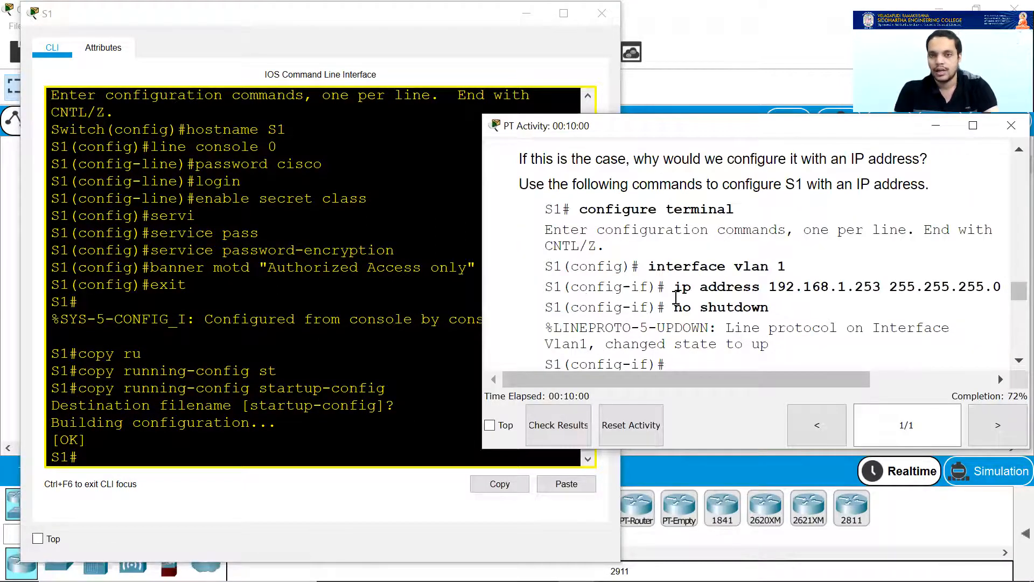
scroll(676, 298, up, 3)
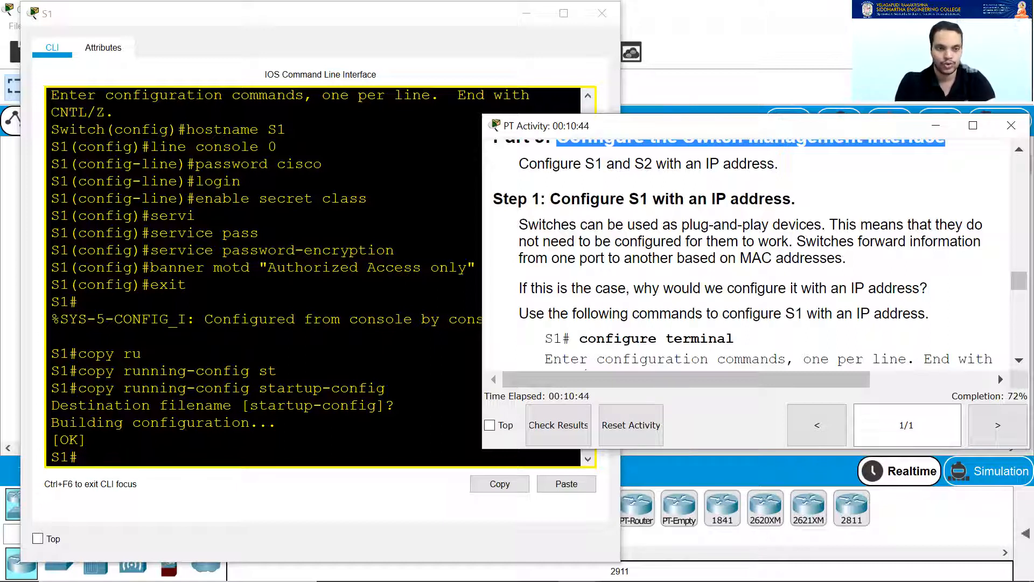
click(79, 456)
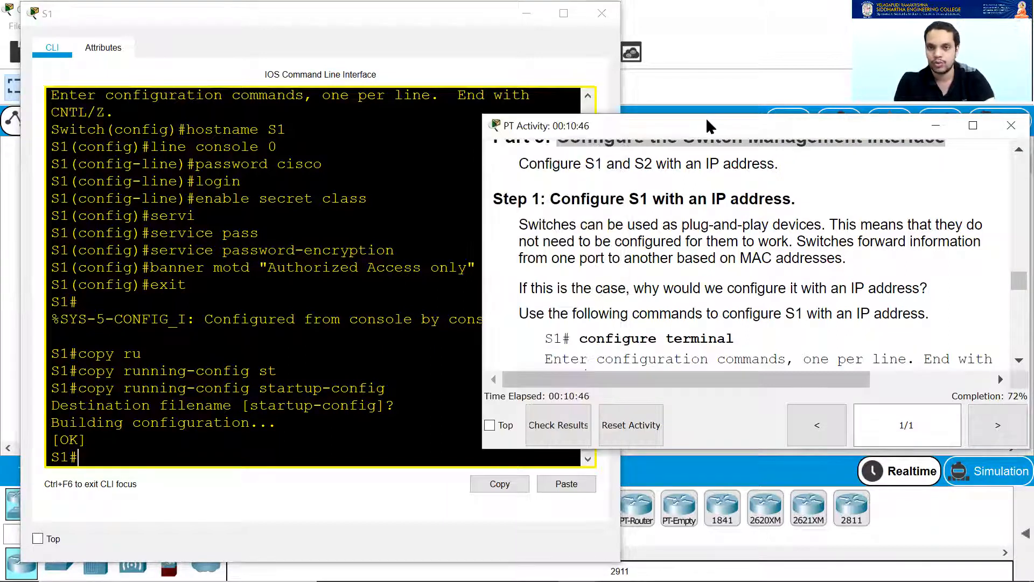
drag(708, 127, 755, 115)
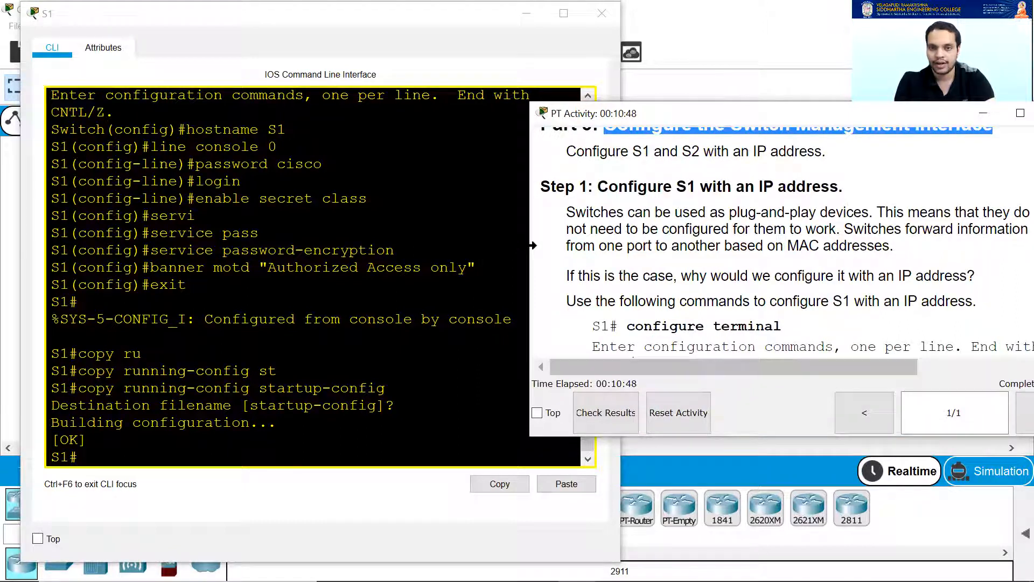
drag(532, 245, 590, 245)
scroll(677, 323, down, 3)
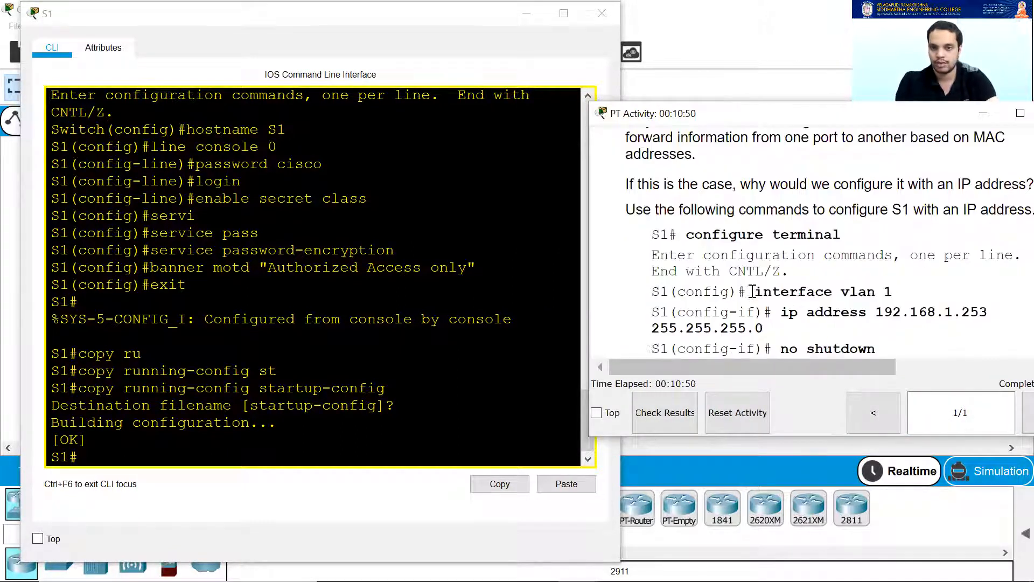
scroll(753, 291, down, 2)
Enter conf t and interface vlan 1 on S1 to reach the config-if prompt.
click(134, 455)
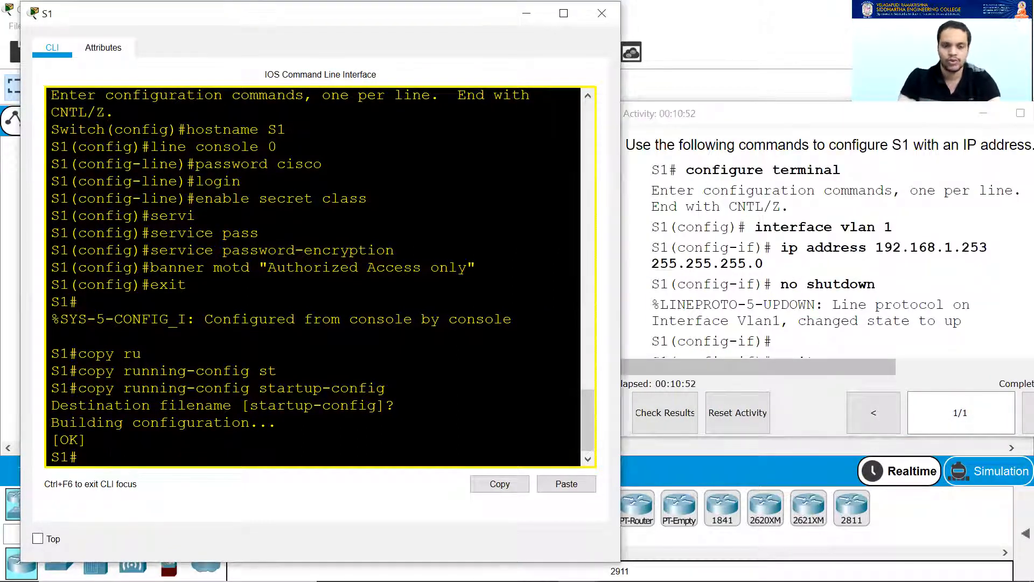
text(conf t)
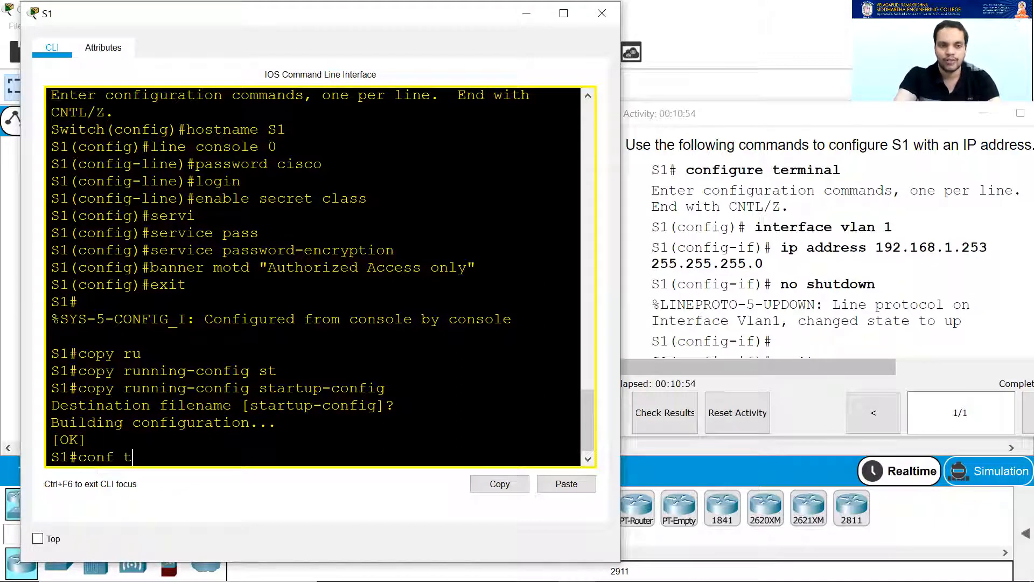
key(Return)
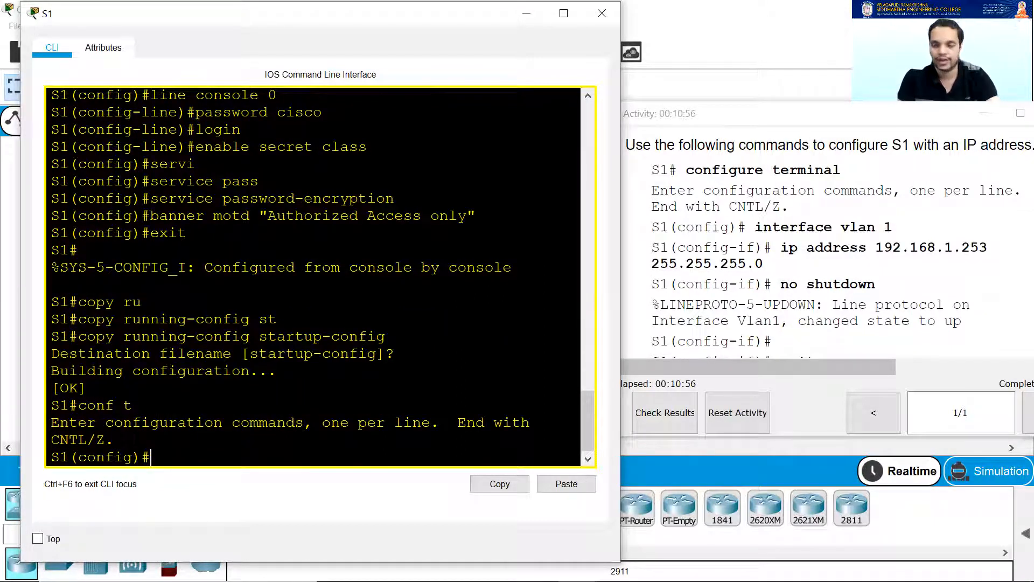
text(interface vlan 1)
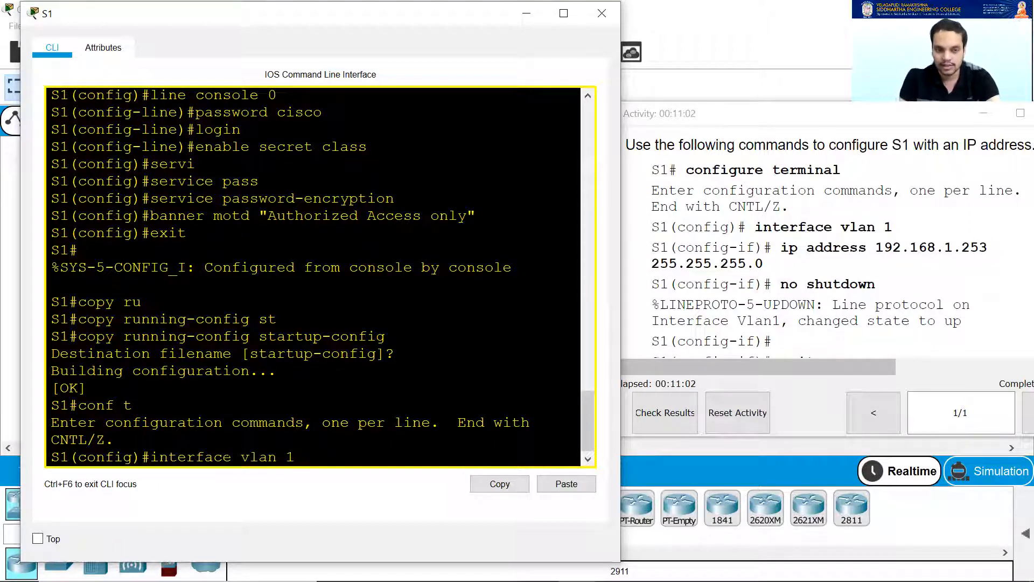
drag(296, 460, 154, 461)
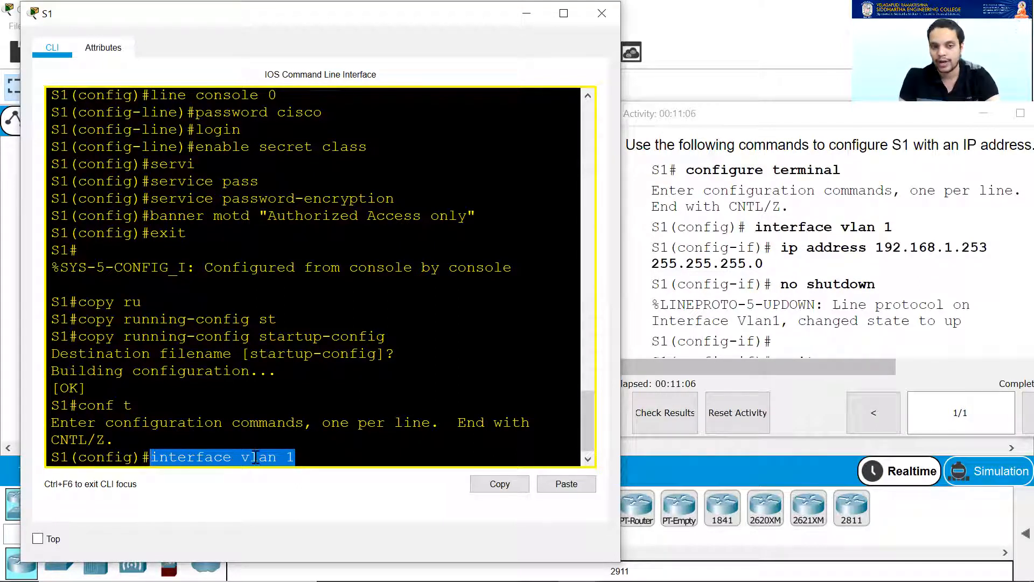
click(259, 458)
drag(240, 458, 291, 458)
click(292, 458)
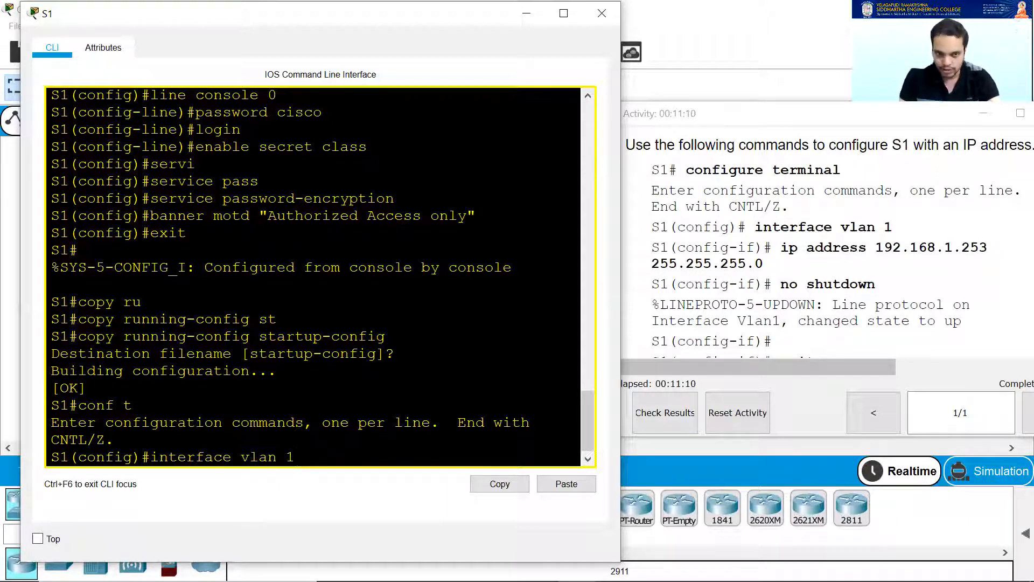
key(Return)
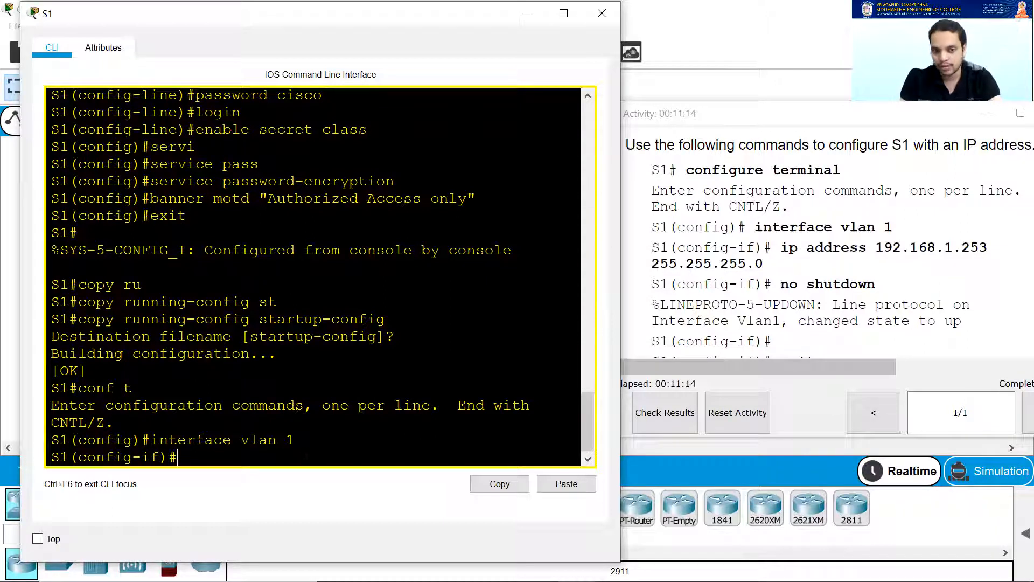
drag(160, 457, 142, 457)
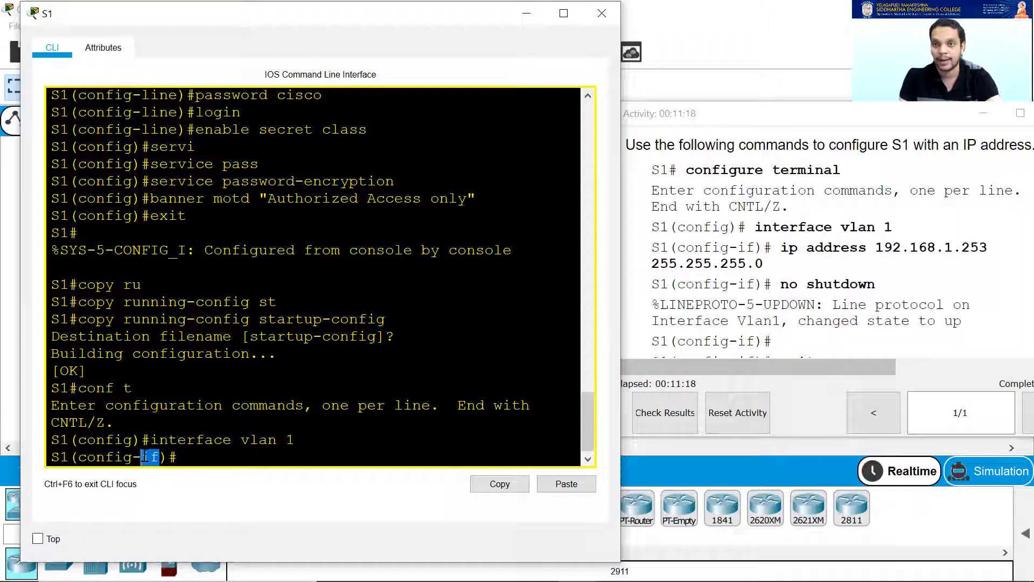
key(Right)
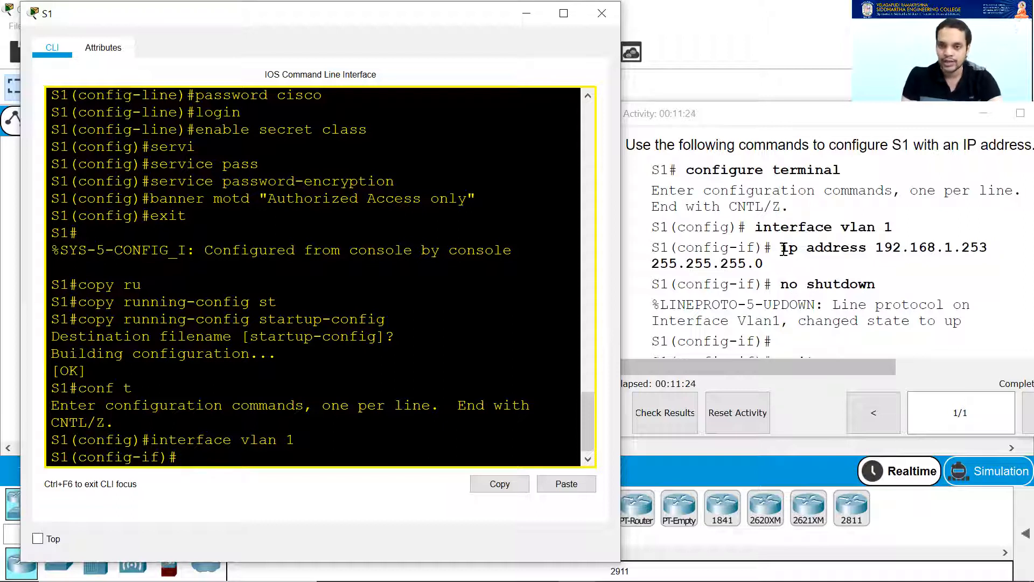
drag(781, 248, 794, 255)
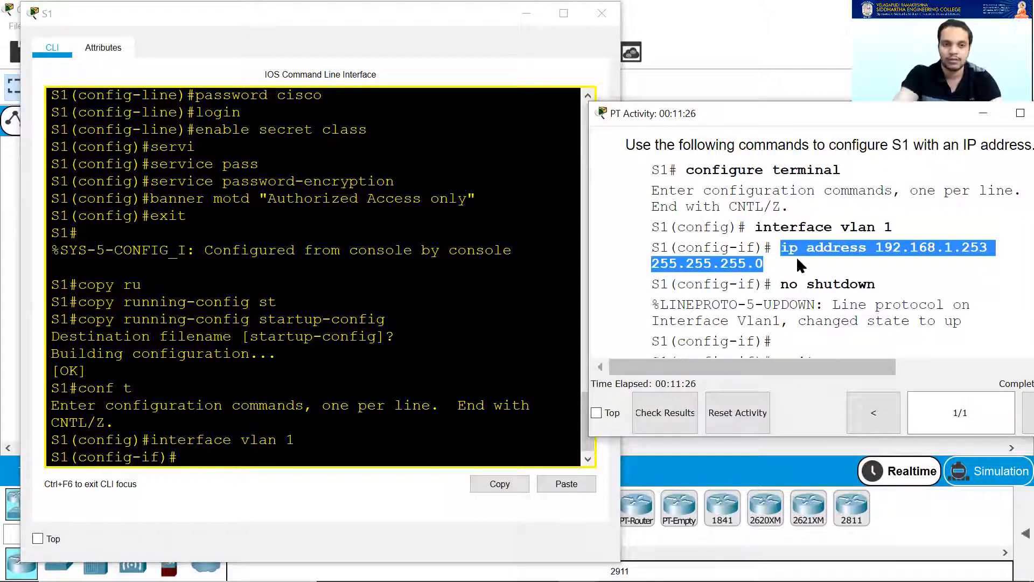
Assign ip address 192.168.1.253 255.255.255.0 to S1's VLAN 1 interface.
key(alt+Tab)
text(ip address )
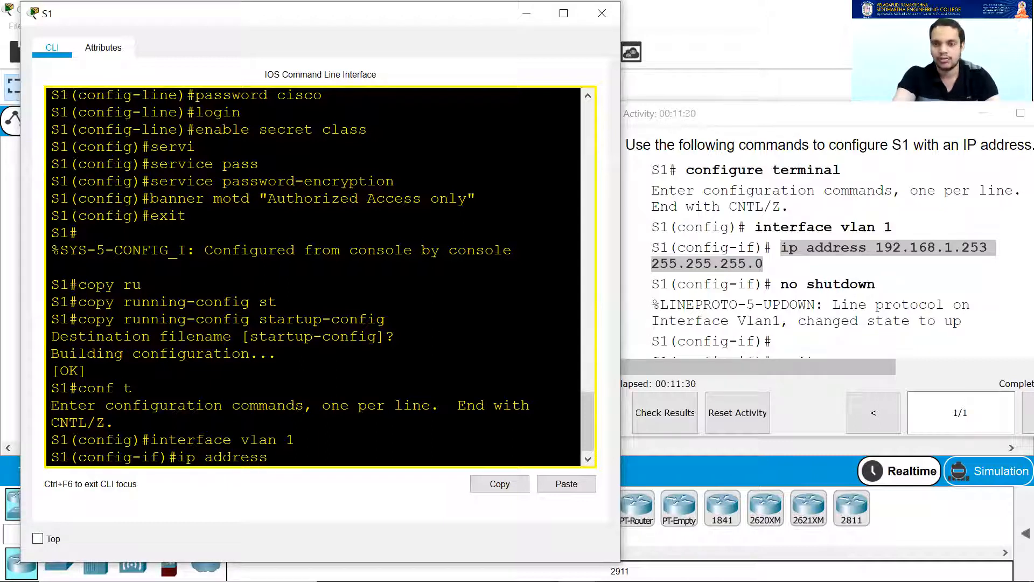
text(1)
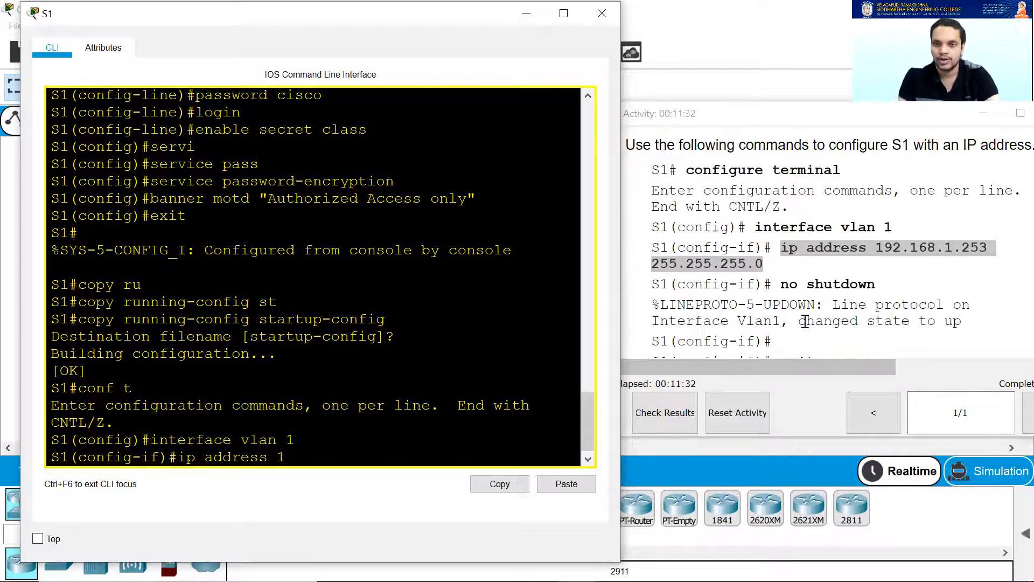
scroll(862, 298, up, 4)
scroll(860, 292, up, 15)
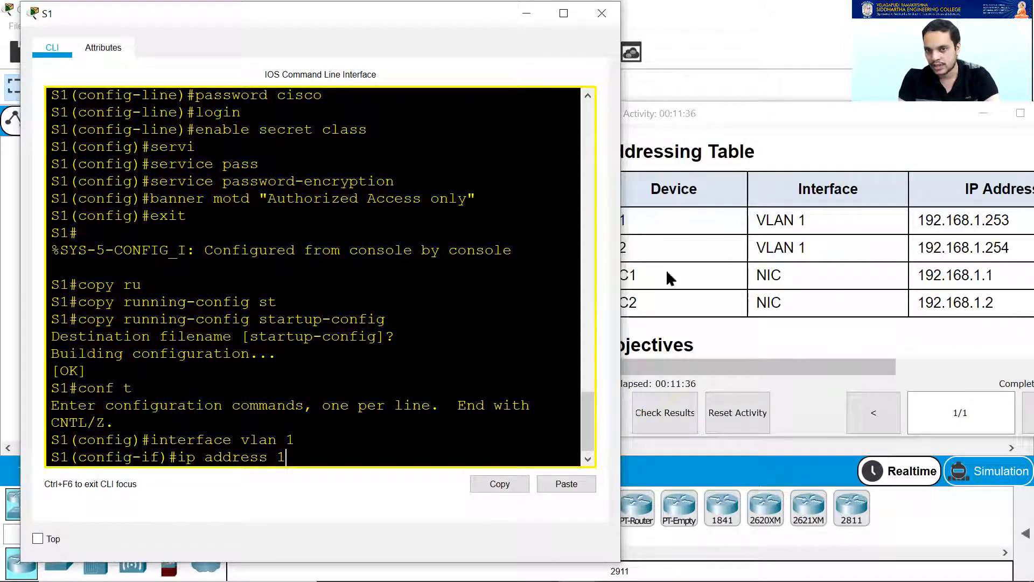
click(731, 339)
drag(781, 367, 837, 364)
click(299, 450)
text(92.1)
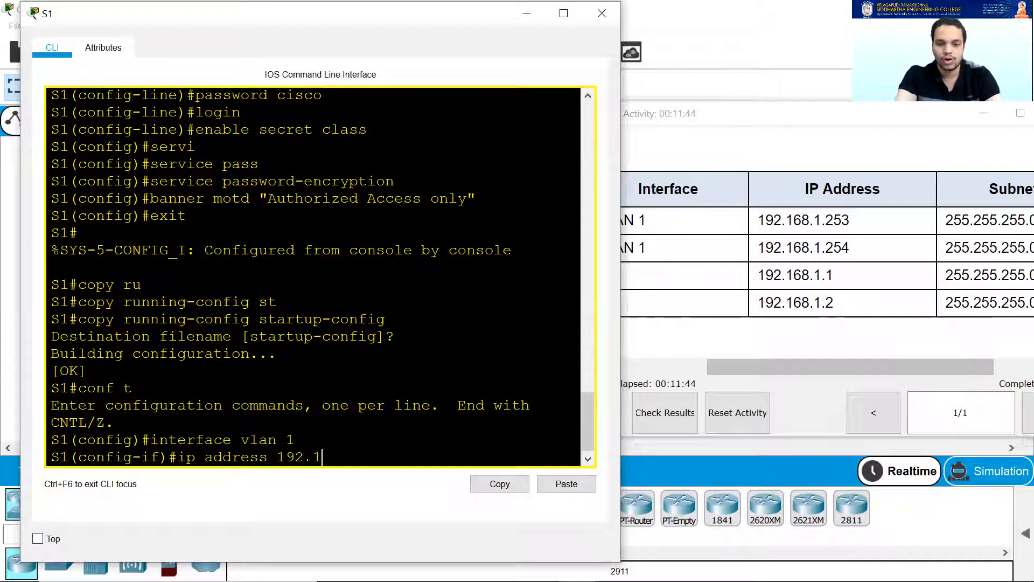
text(68.1.253)
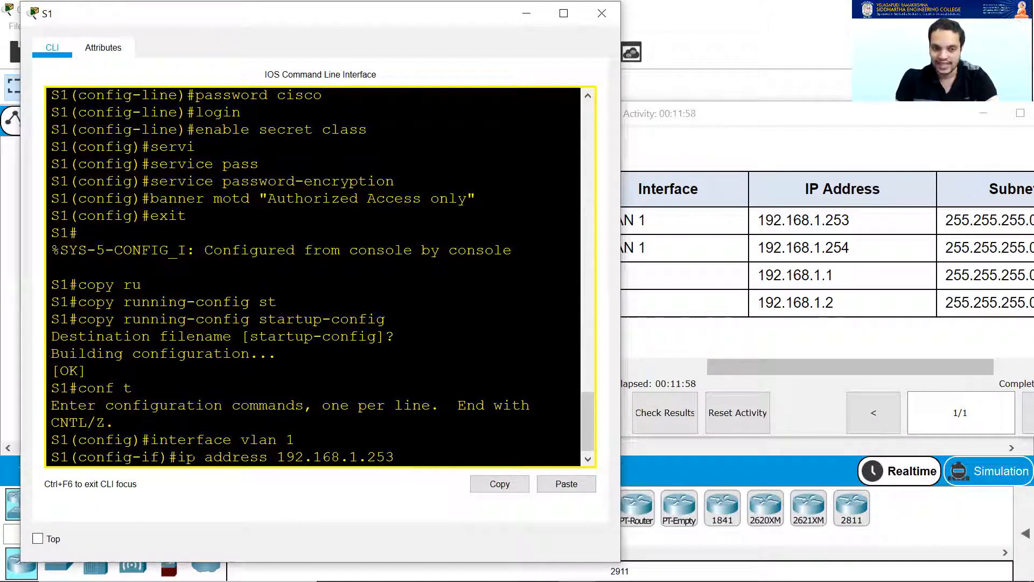
click(816, 364)
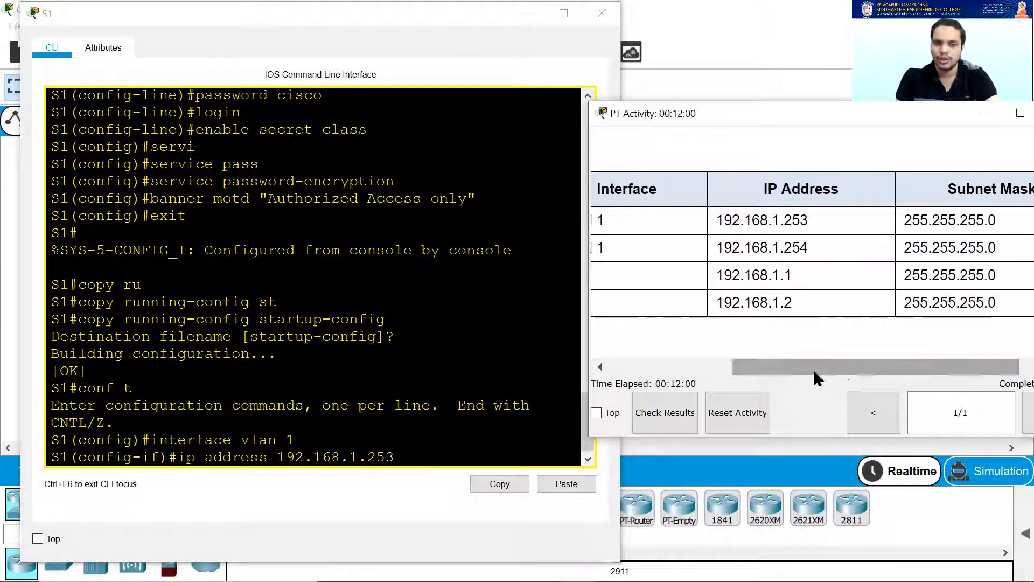
click(429, 461)
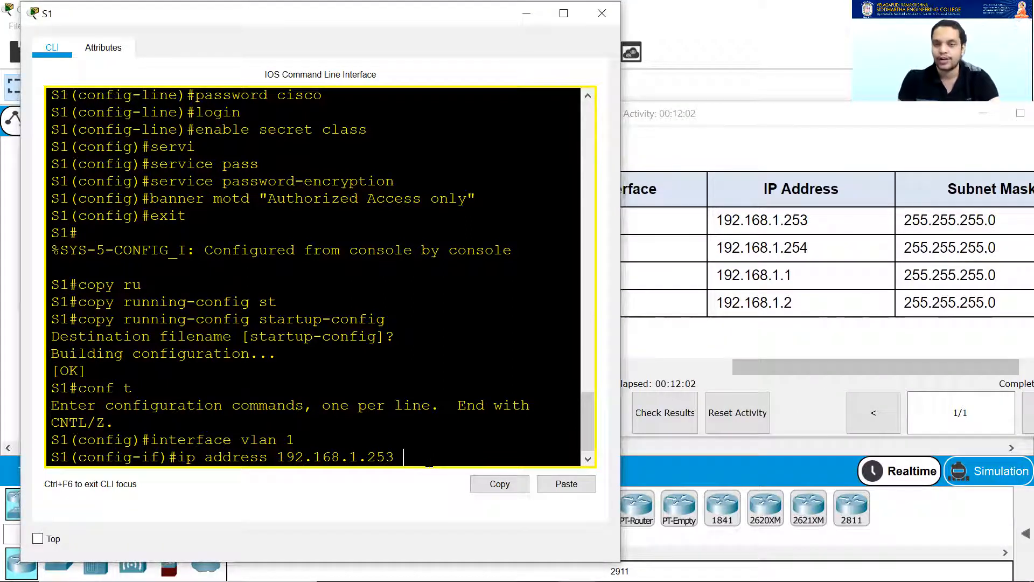
text(255.255.255.)
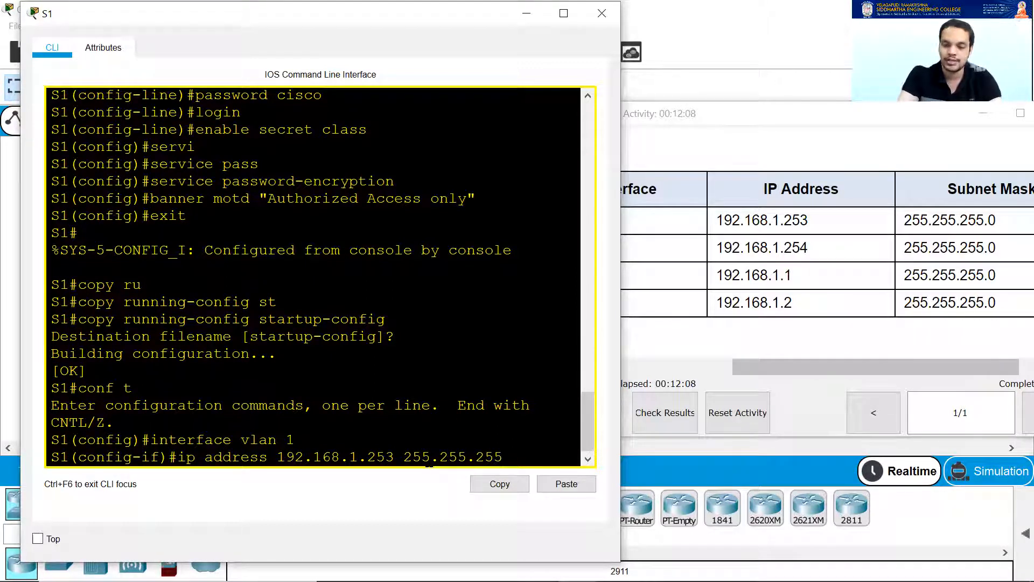
text(0)
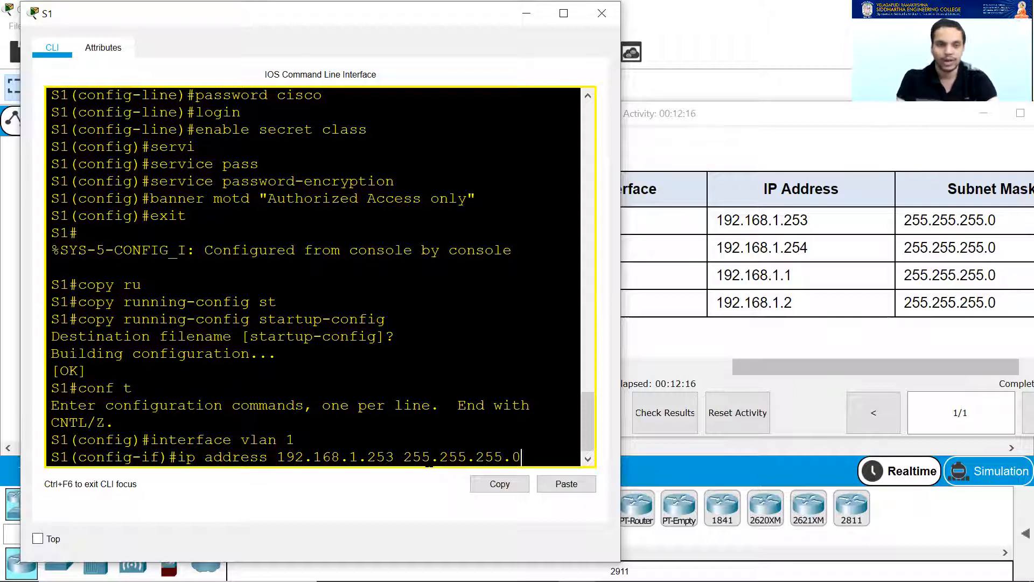
key(Return)
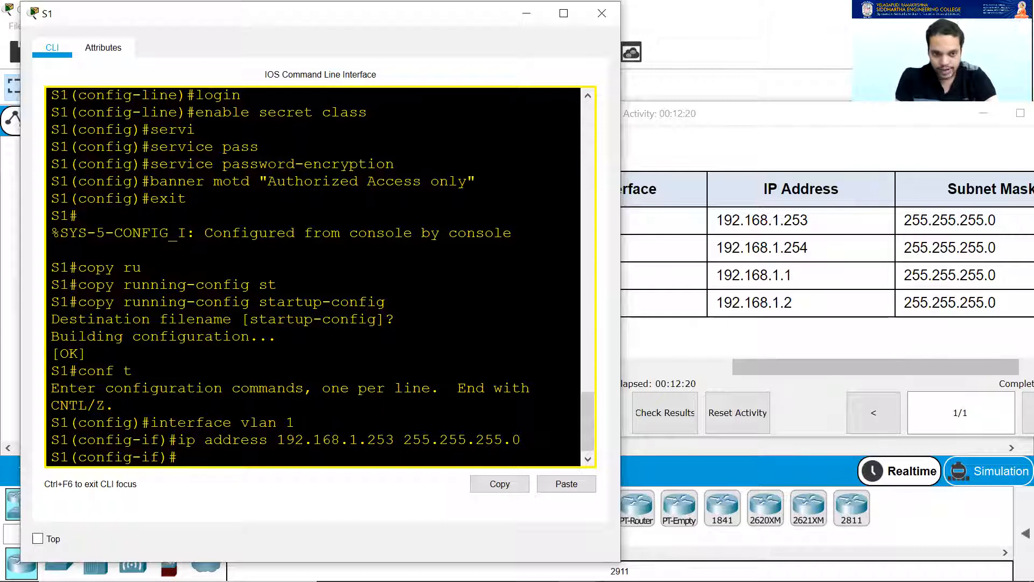
drag(223, 423, 296, 423)
drag(204, 440, 322, 439)
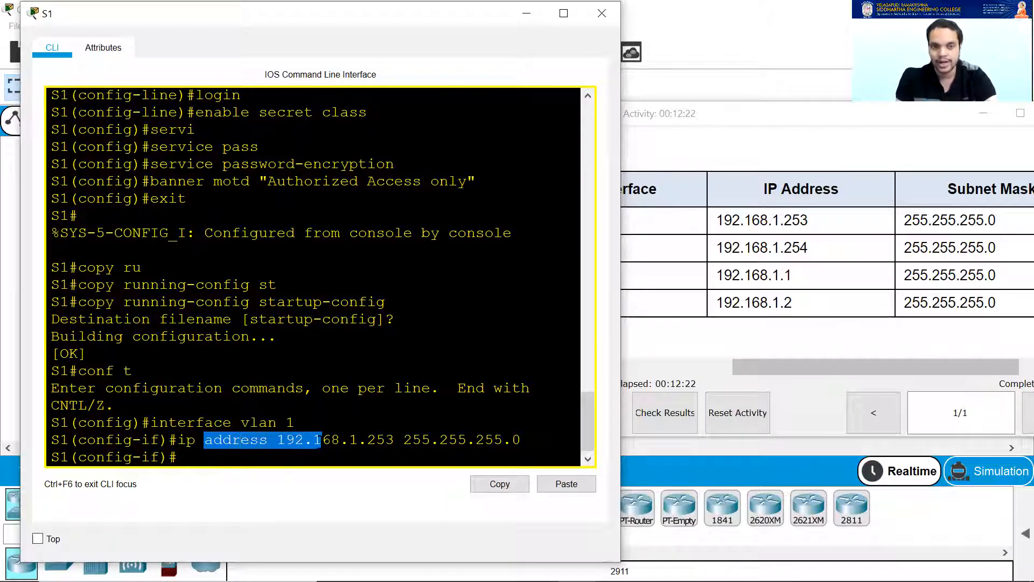
Bring S1's VLAN 1 interface up with no shutdown.
scroll(765, 246, down, 5)
drag(796, 366, 673, 367)
scroll(718, 273, down, 10)
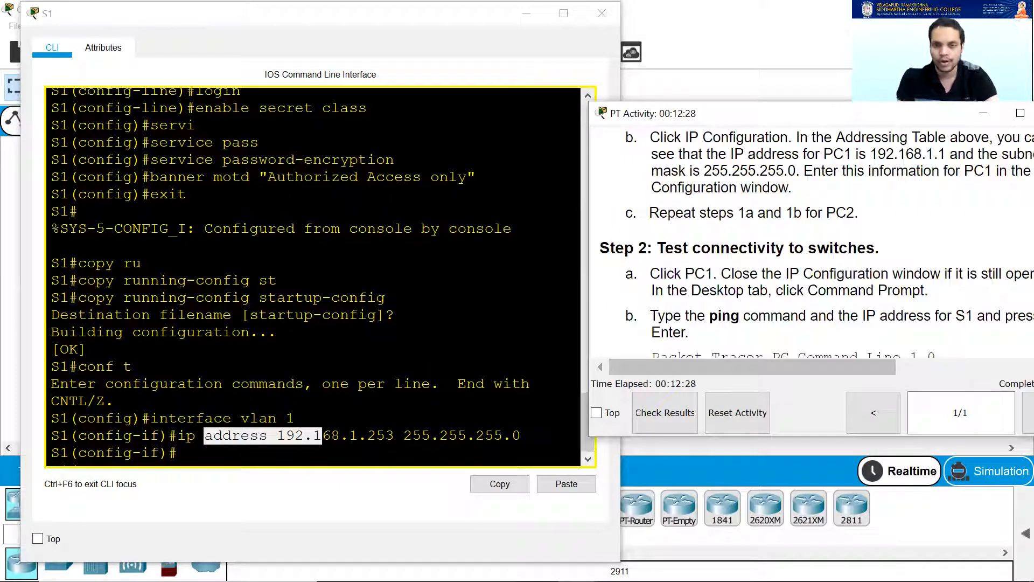
scroll(732, 293, down, 5)
scroll(730, 296, down, 6)
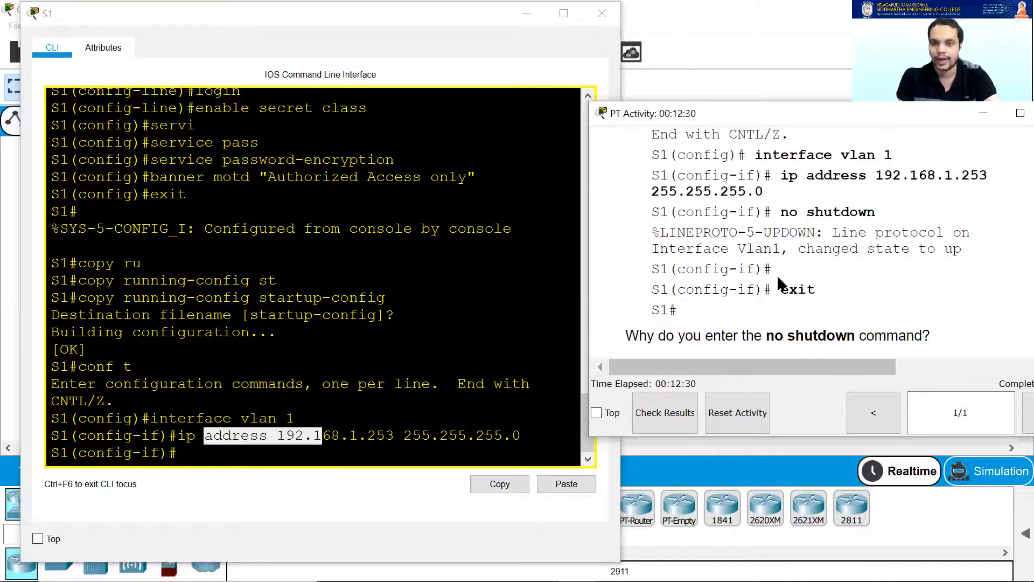
click(269, 440)
text(no shutdown)
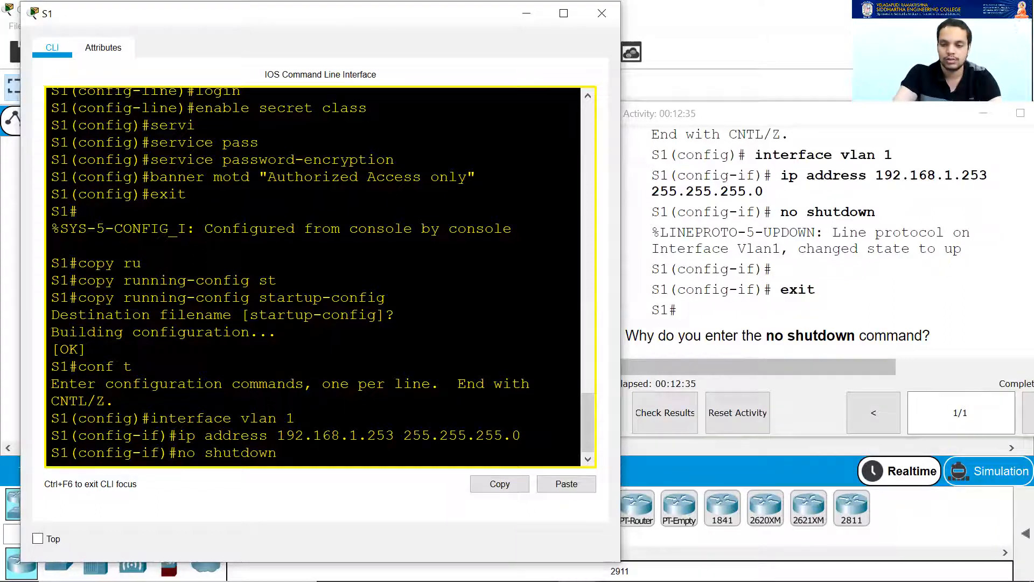
key(Return)
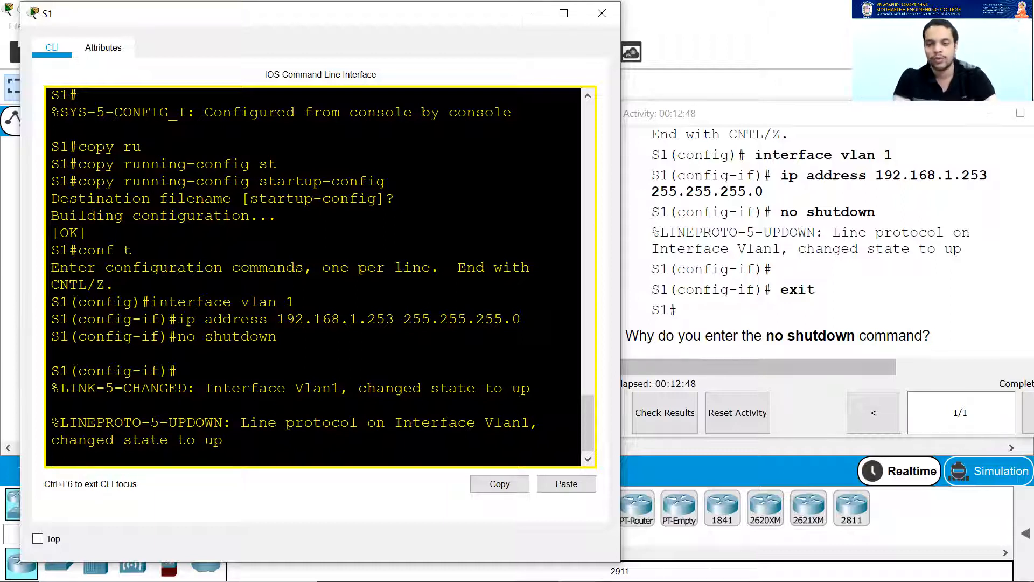
Exit interface configuration back to S1's global configuration prompt.
key(Return)
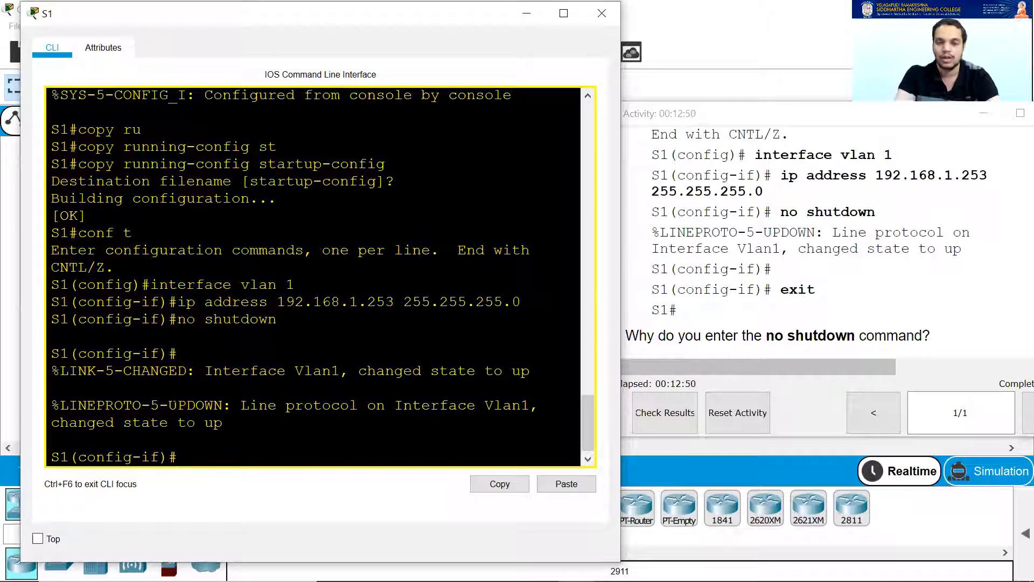
text(exit)
key(Return)
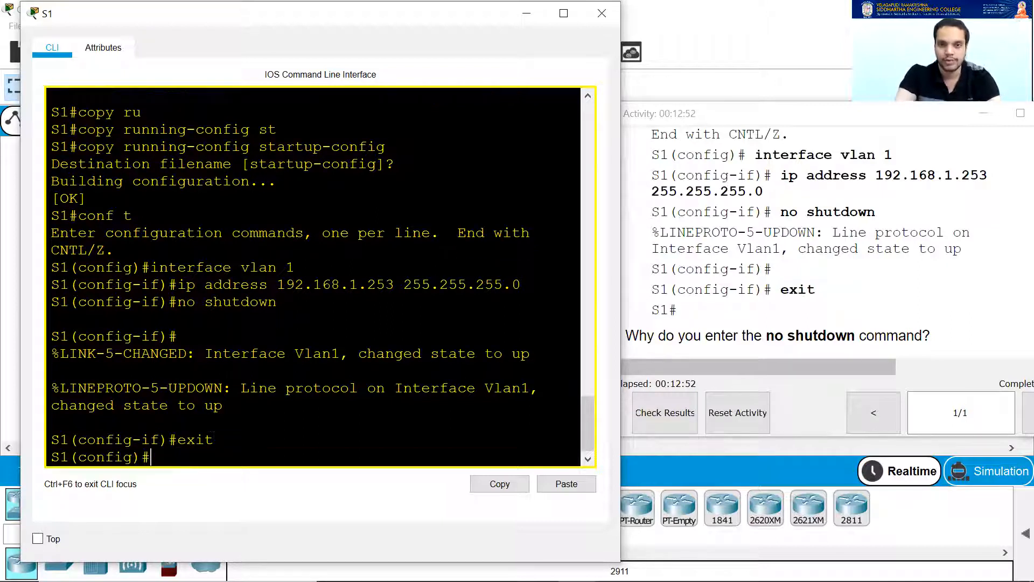
scroll(727, 239, down, 3)
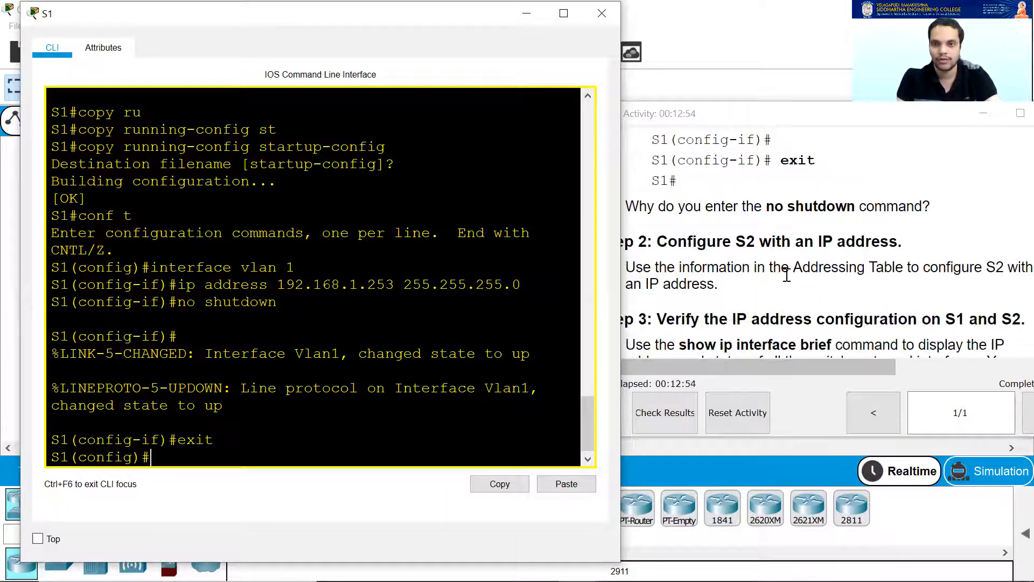
scroll(799, 277, down, 1)
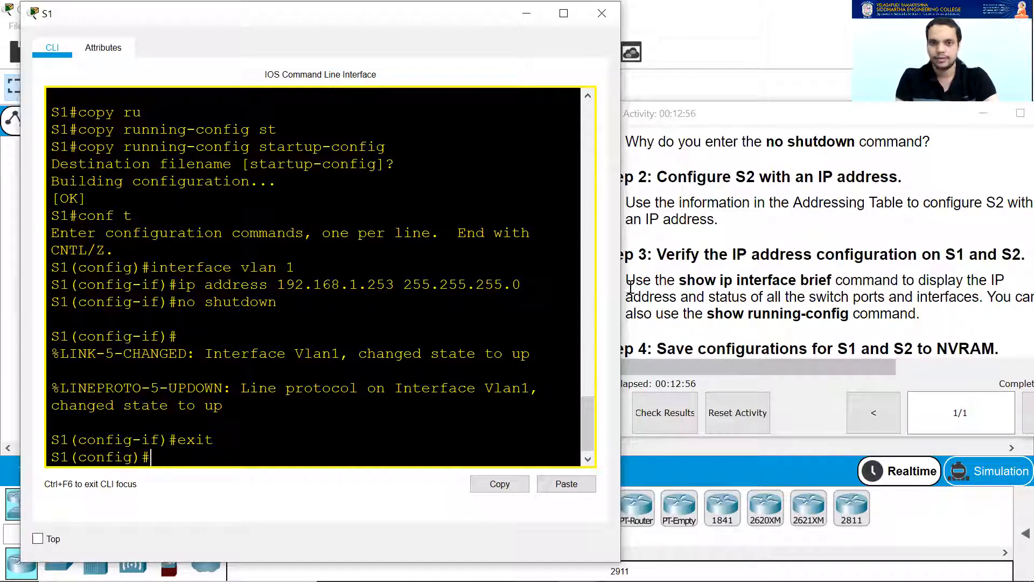
text(s)
key(BackSpace)
text(exit)
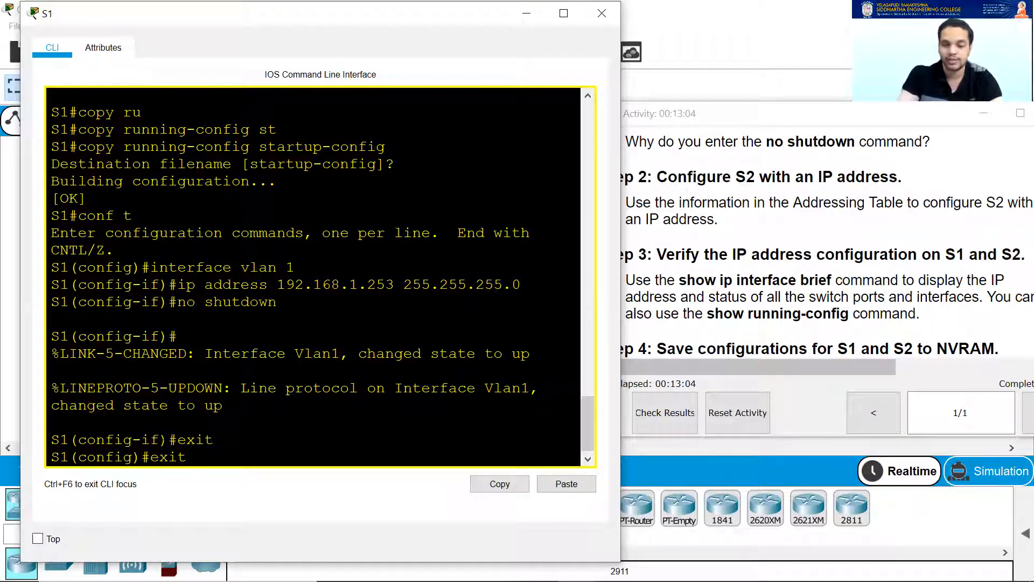
Run show running-config on S1 and confirm Vlan1 has 192.168.1.253 255.255.255.0.
key(Return)
key(Return)
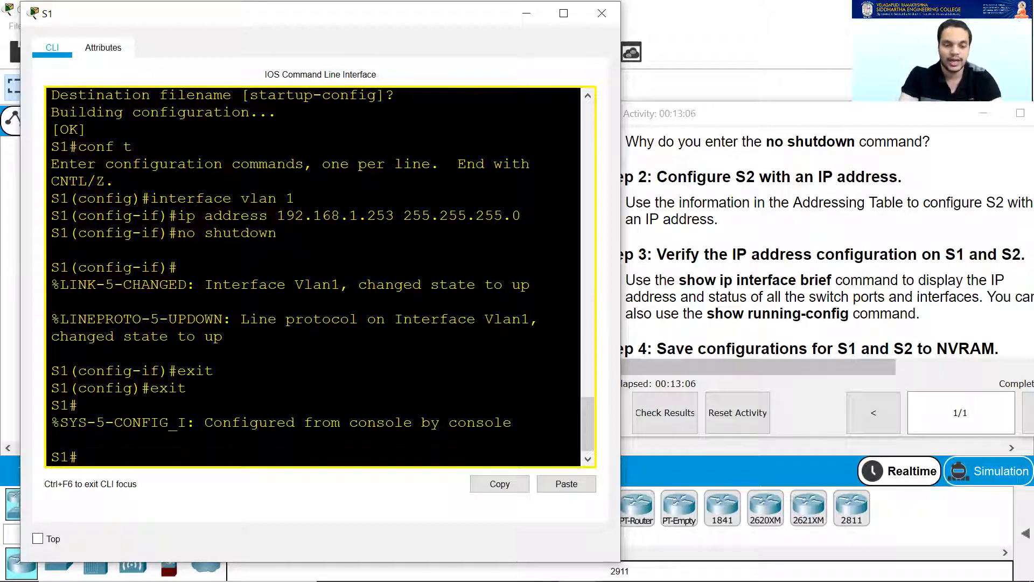
text(show ru)
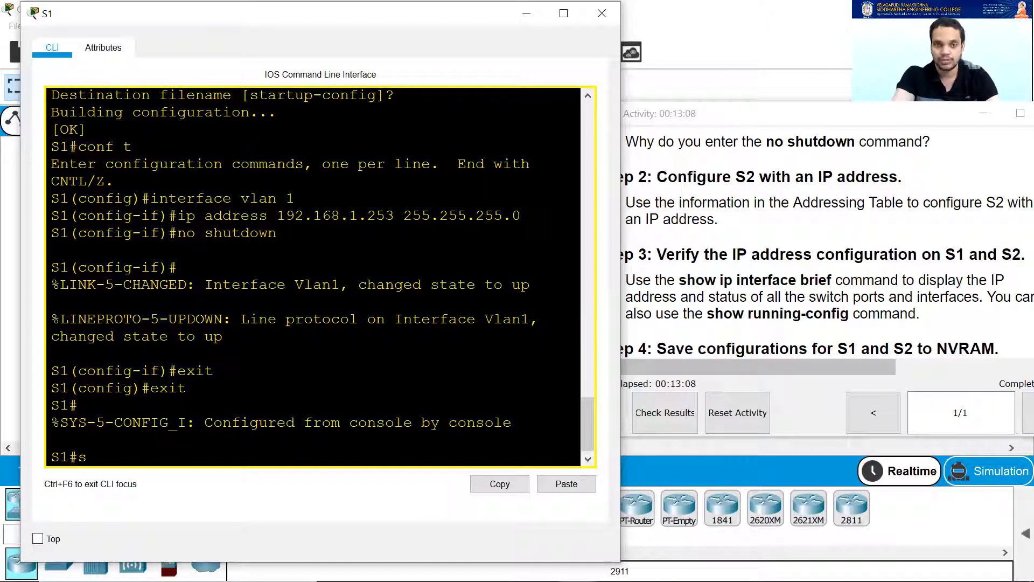
key(Tab)
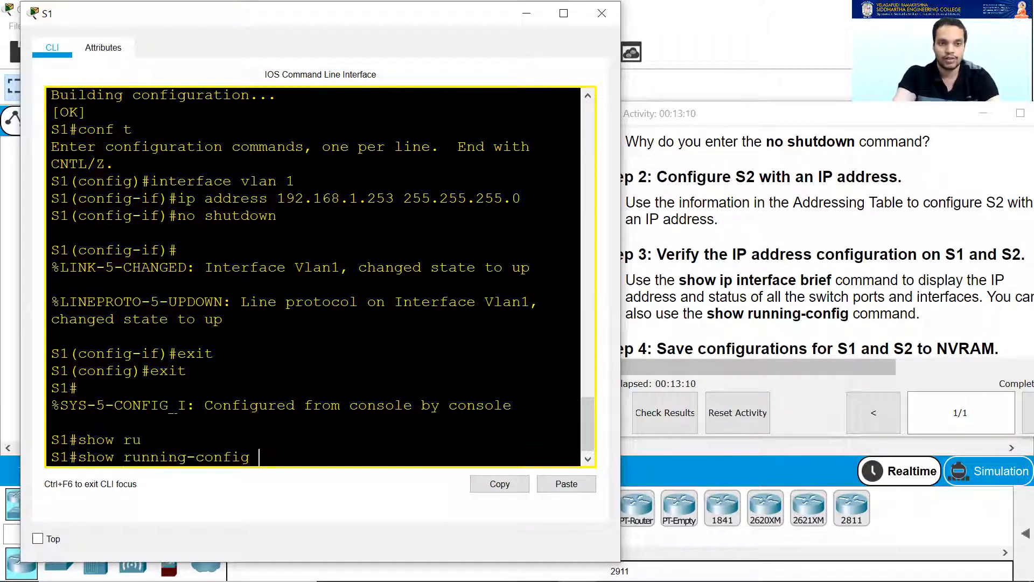
key(Return)
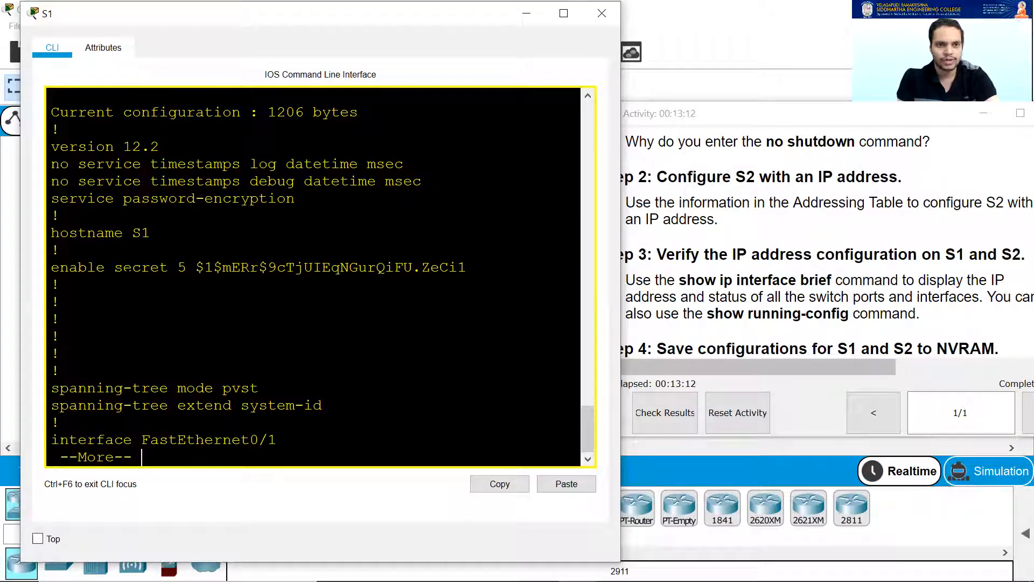
drag(61, 216, 298, 199)
key(space)
key(space)
key(space)
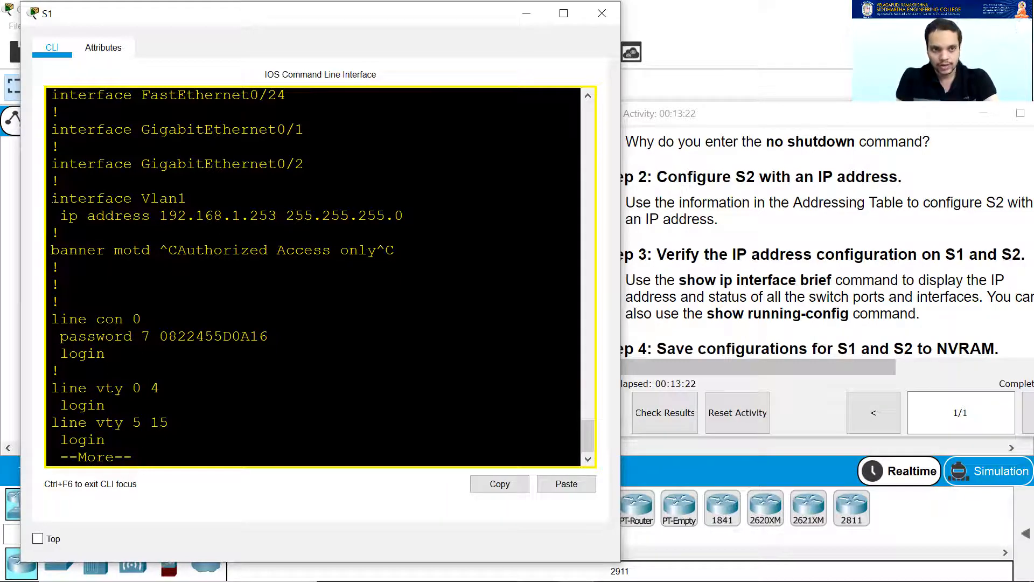
drag(51, 198, 186, 198)
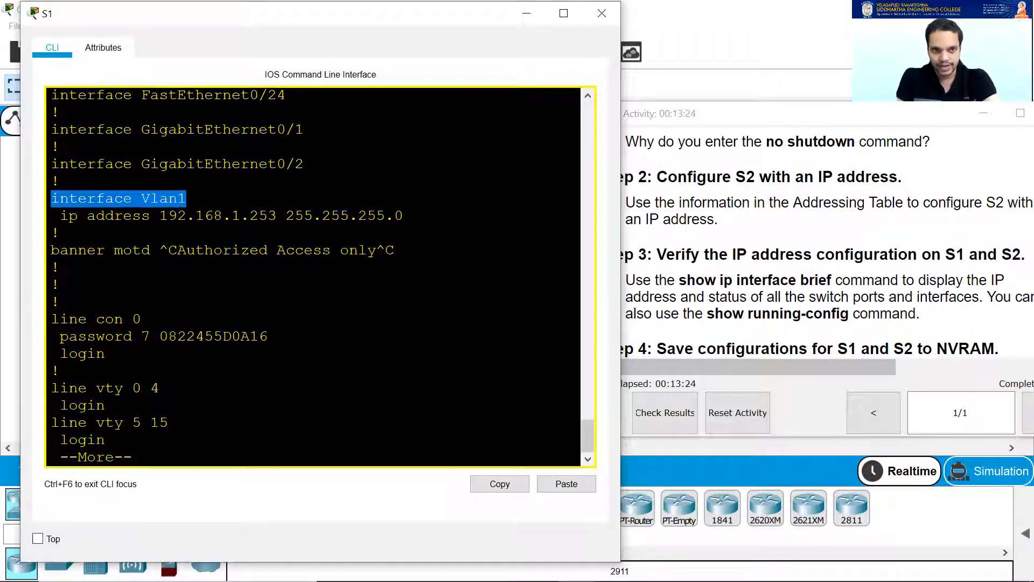
drag(60, 216, 404, 215)
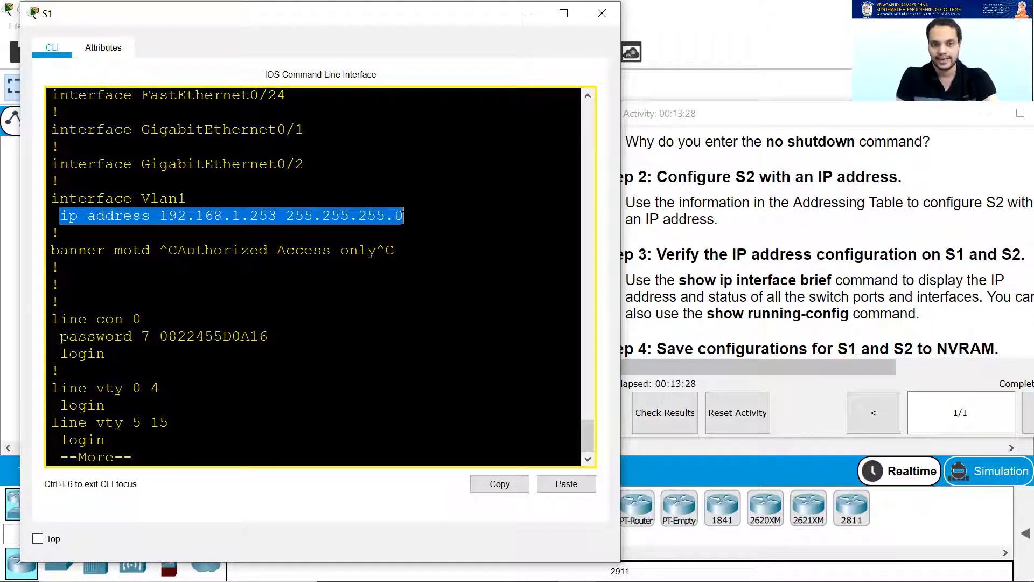
key(space)
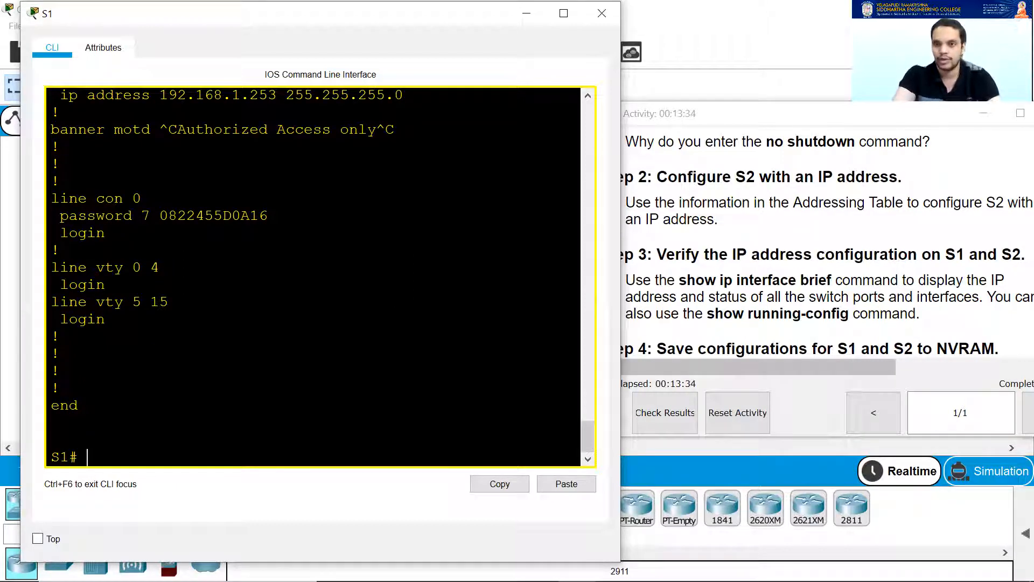
Review the configuration output, close S1's console, and open switch S2.
scroll(313, 275, up, 20)
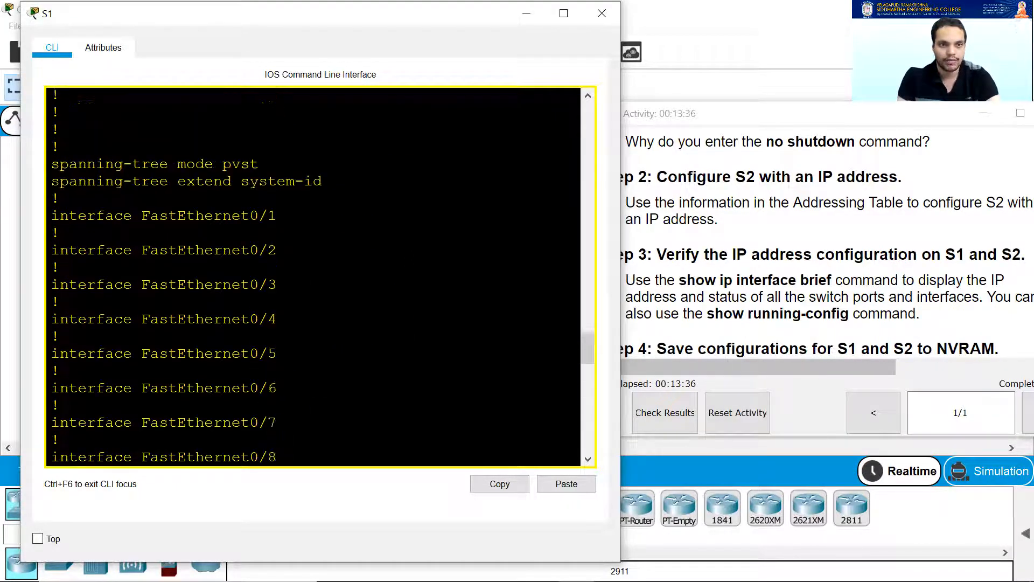
scroll(313, 275, up, 5)
scroll(312, 275, up, 5)
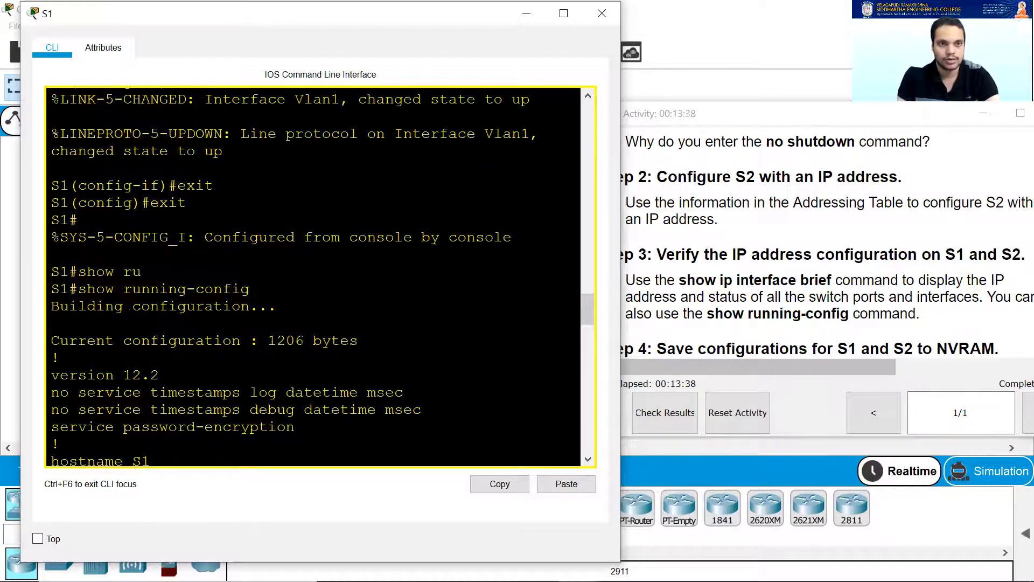
scroll(312, 275, up, 1)
scroll(312, 274, down, 8)
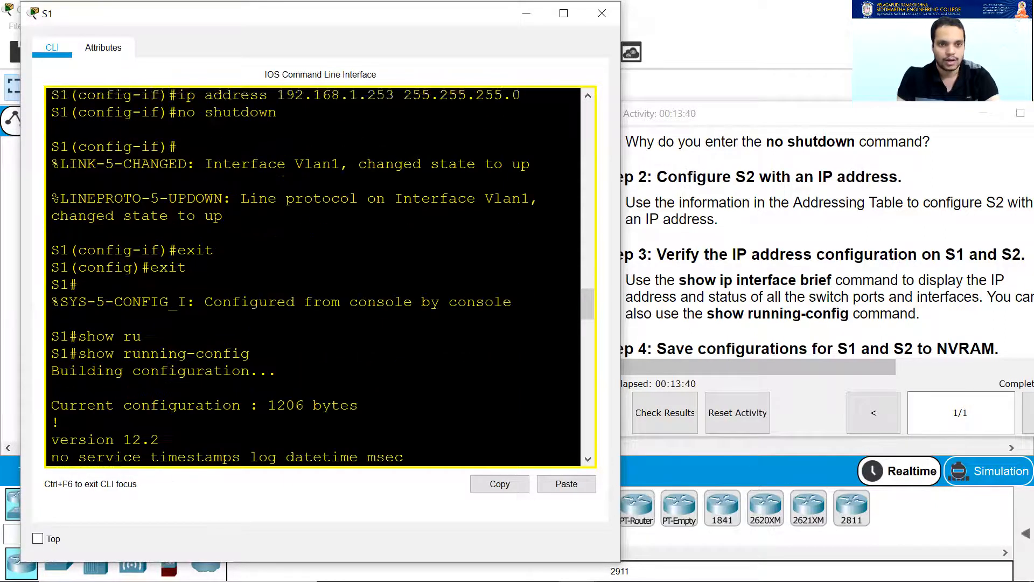
scroll(313, 274, up, 3)
scroll(312, 275, up, 3)
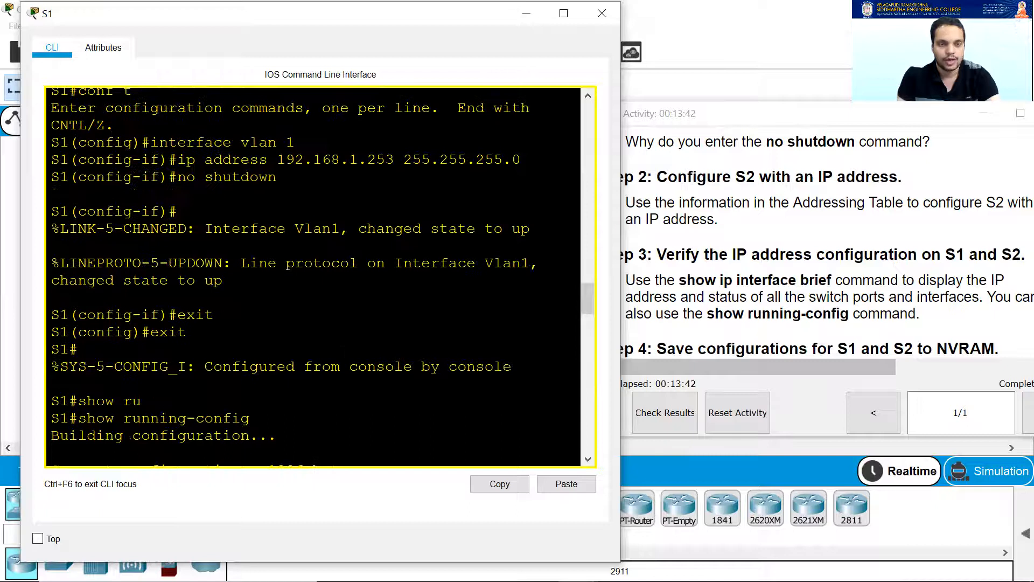
scroll(312, 275, down, 20)
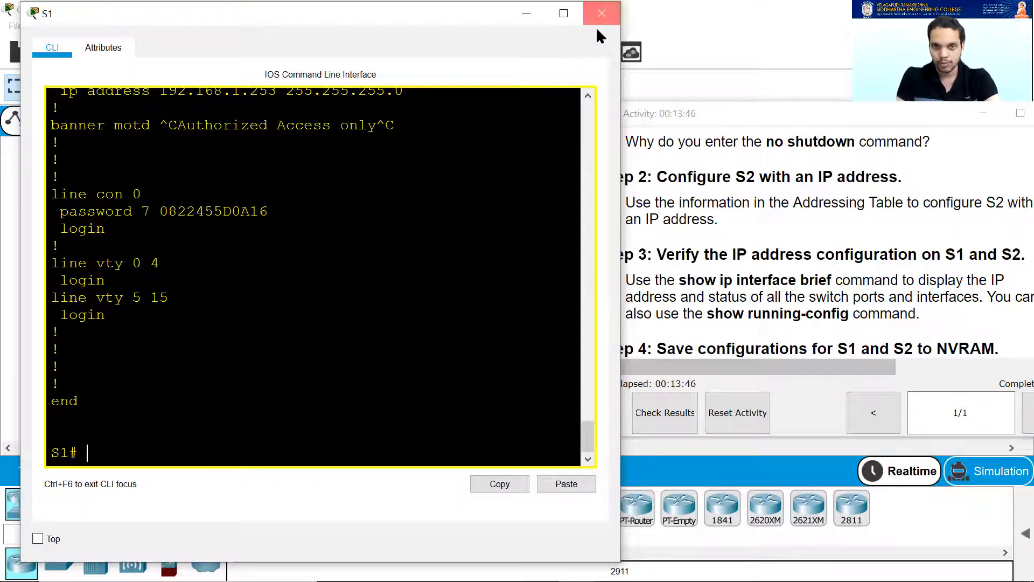
click(602, 13)
click(237, 254)
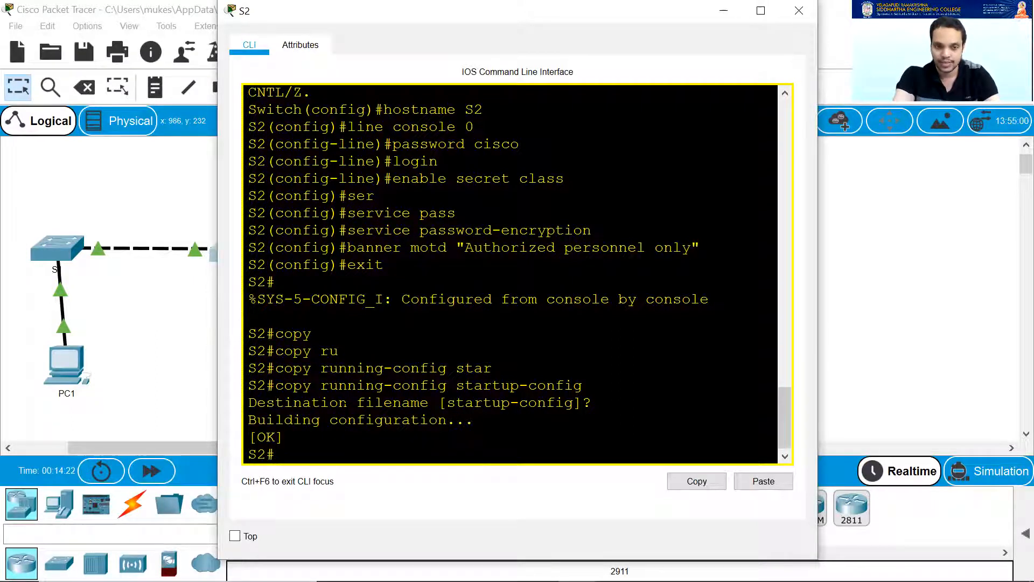
On S2, enter global configuration mode and then the interface vlan 1 context.
text(conf t)
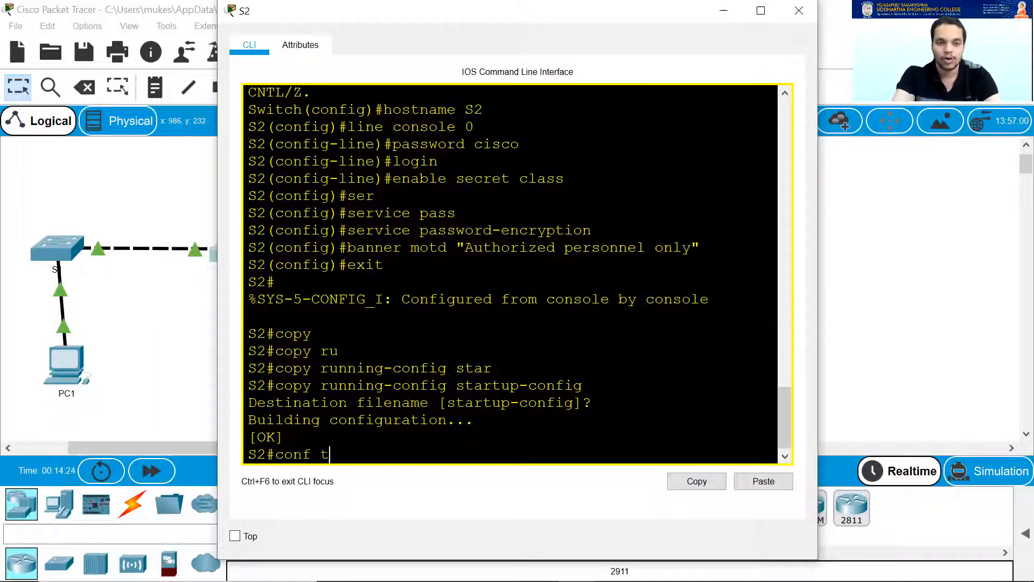
key(Return)
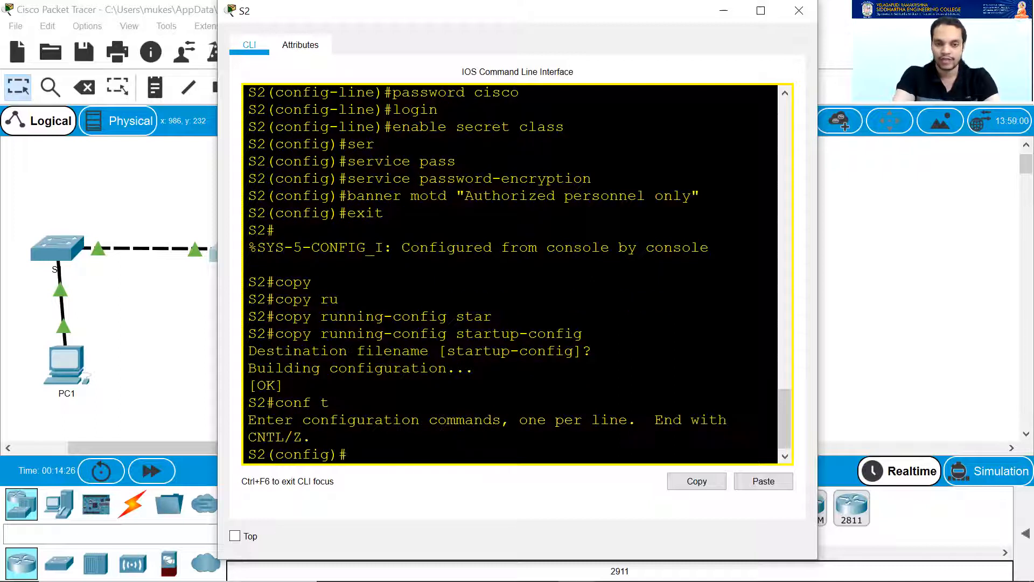
text(interface vlan 1)
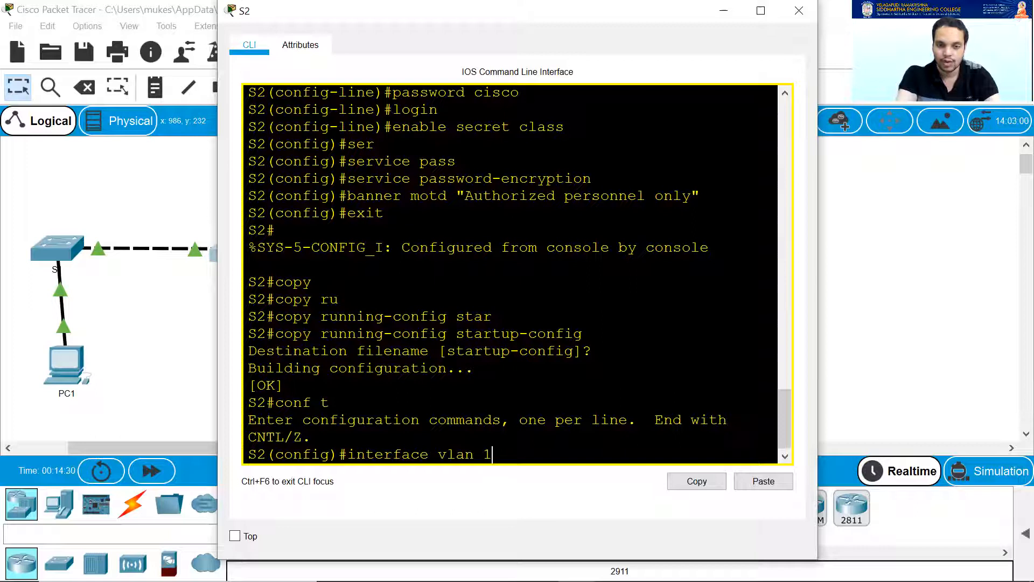
key(Return)
Begin the ip command and bring the activity instructions window forward.
text(ip)
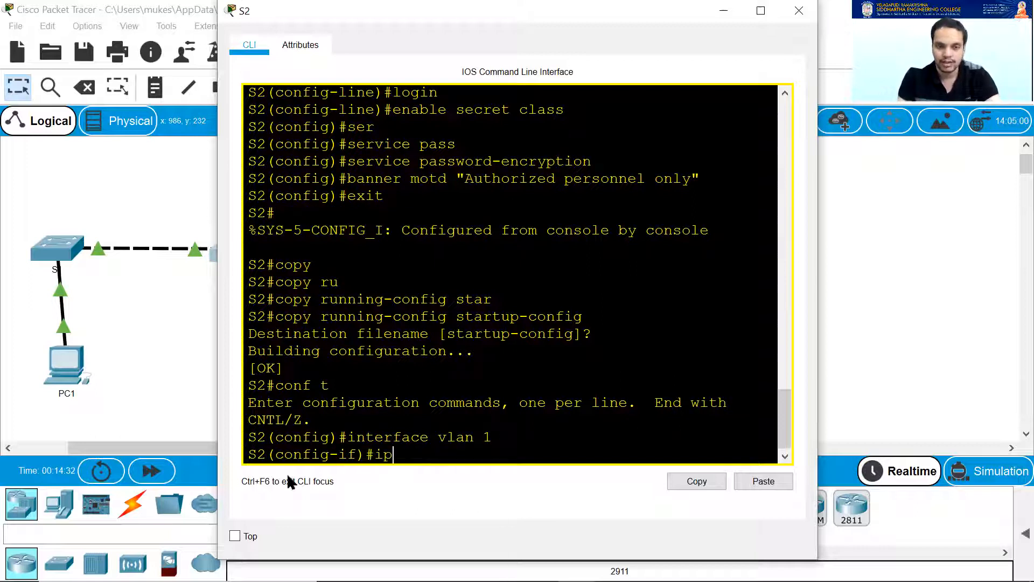
mouse_move(578, 565)
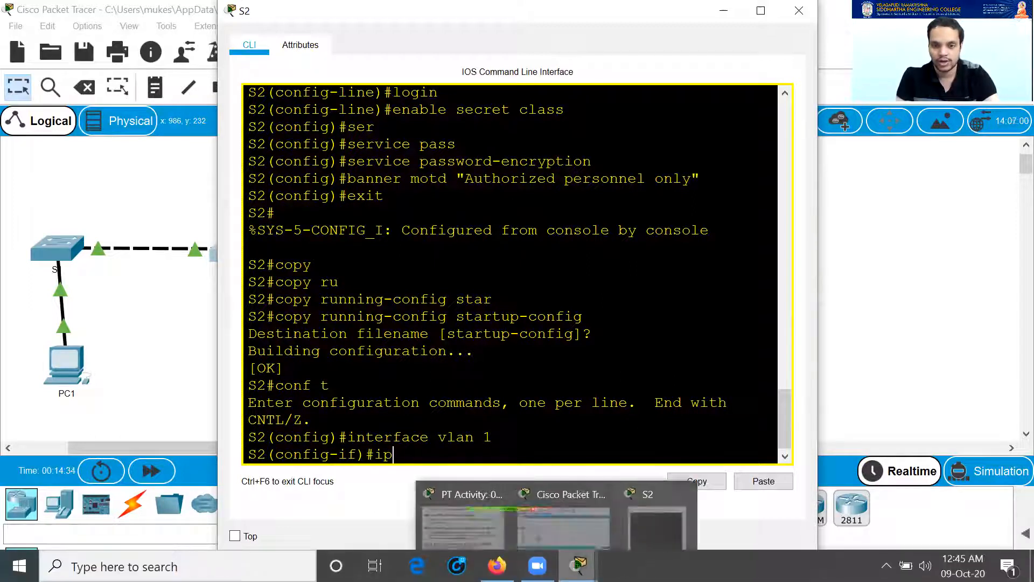
click(439, 505)
Find S2's VLAN 1 address, 192.168.1.254, in the addressing table, then go back to S2's command line.
scroll(785, 296, down, 1)
scroll(781, 307, up, 3)
scroll(777, 311, up, 15)
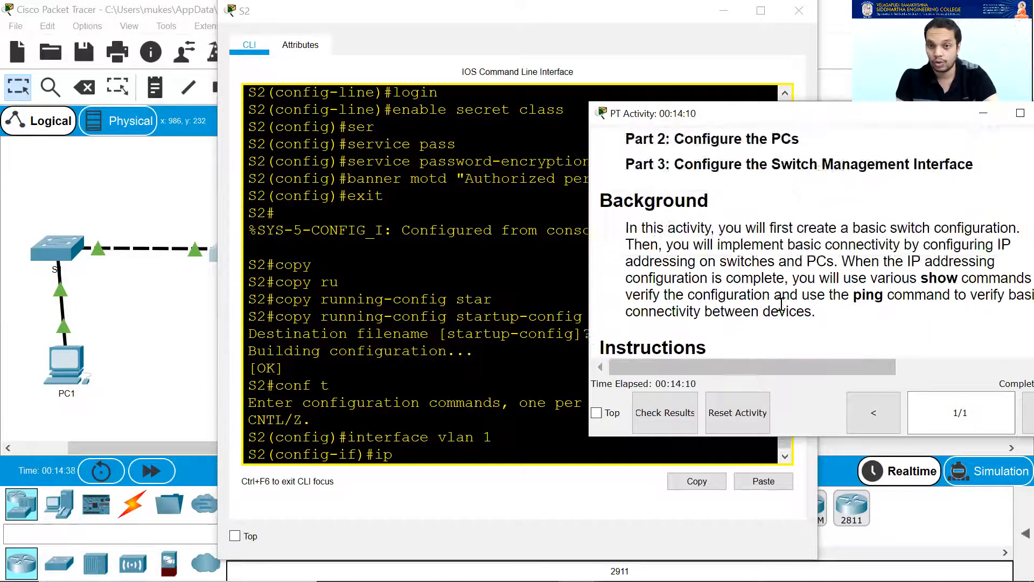
scroll(781, 307, down, 2)
drag(780, 370, 831, 369)
click(421, 482)
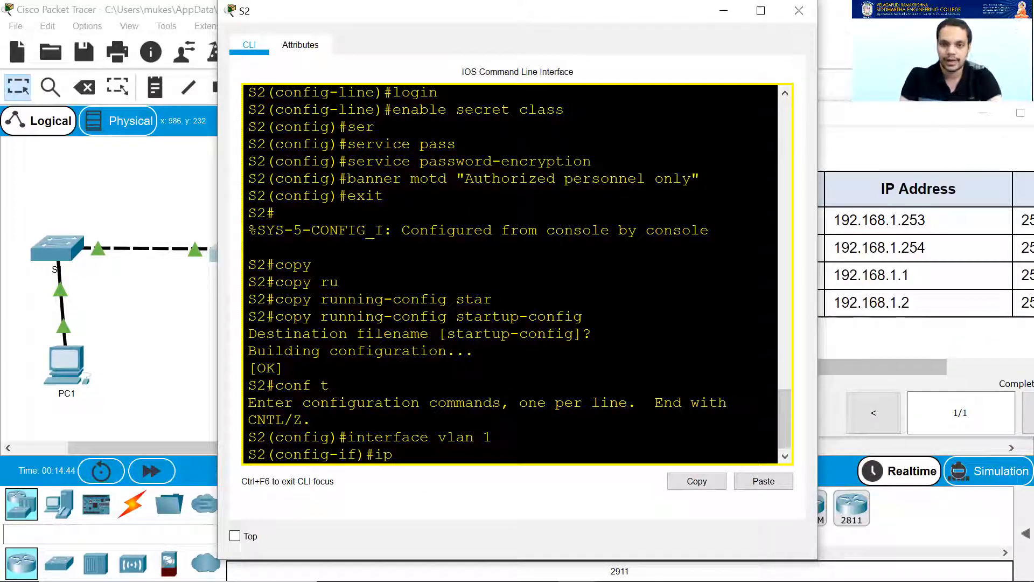
Recheck the addressing table, resume typing the address on S2, and move S2's console aside.
click(921, 252)
drag(786, 371, 826, 266)
drag(790, 369, 867, 365)
click(863, 250)
click(422, 462)
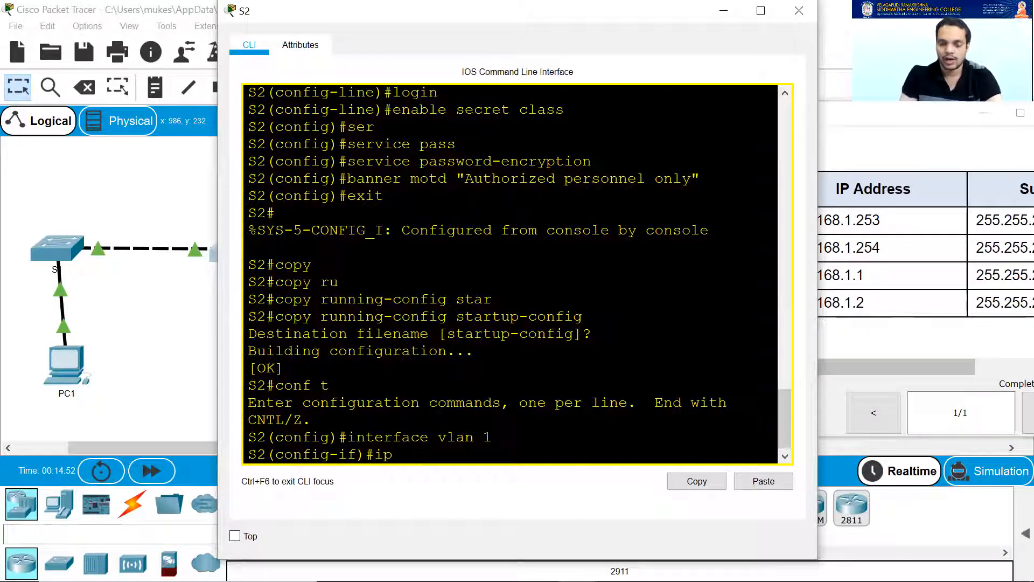
text(92)
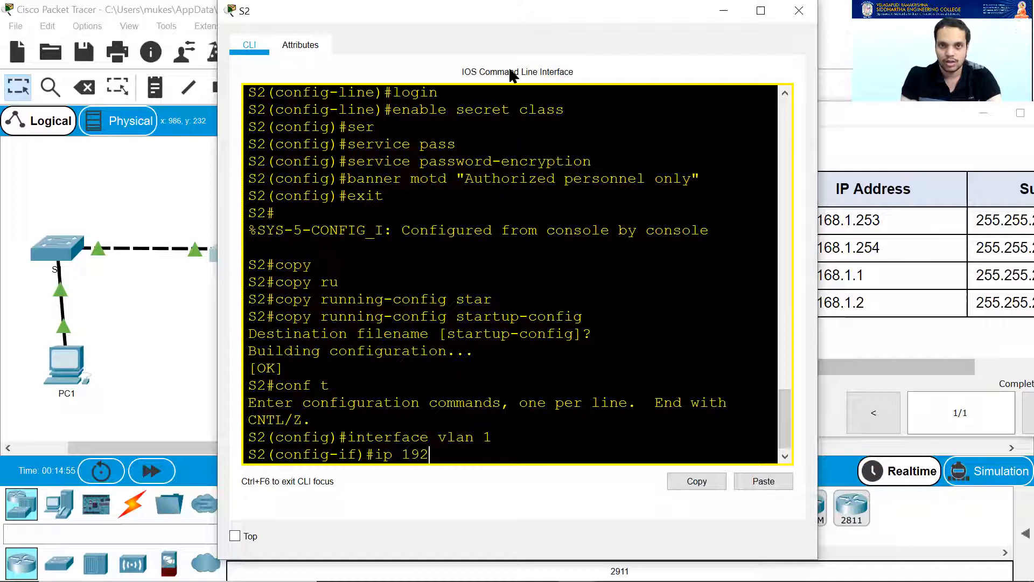
drag(534, 16, 466, 28)
Enter 192.168.1.254 with mask 255.255.255.0 on S2's VLAN 1, which S2 rejects.
text(2.)
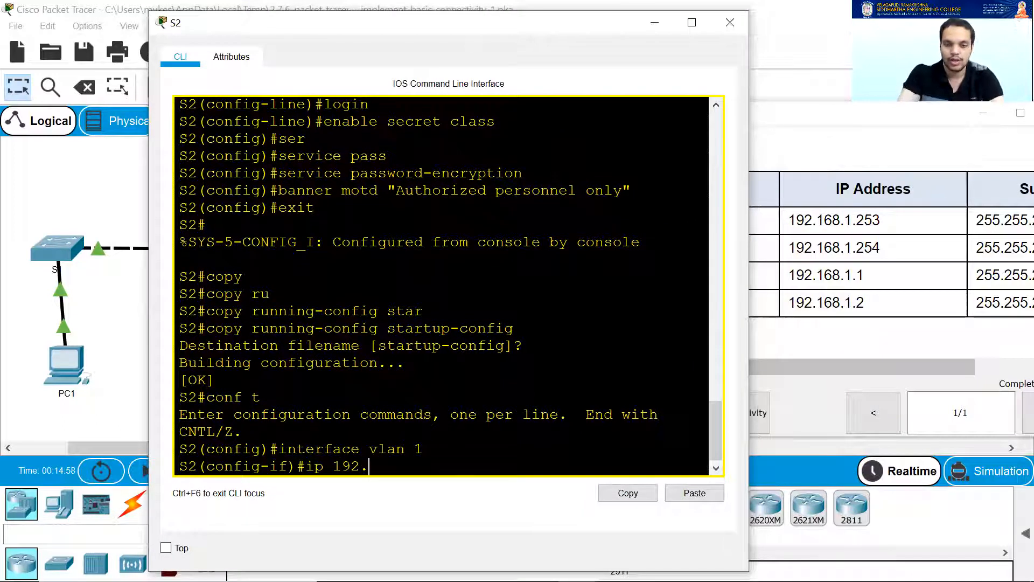
text(168)
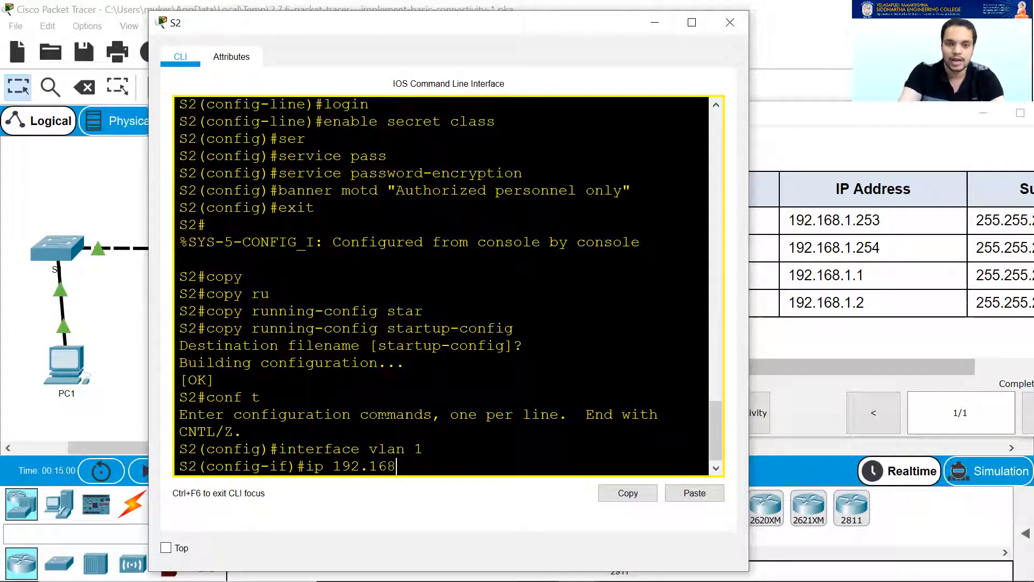
text(1.254)
drag(861, 372, 895, 373)
click(480, 463)
text(2)
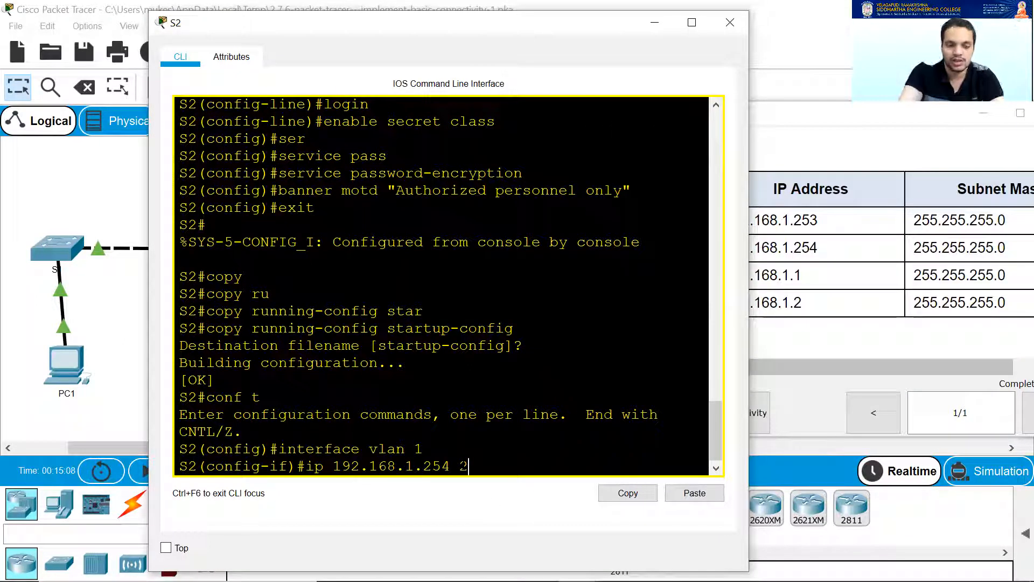
text(55.2)
text(55.255)
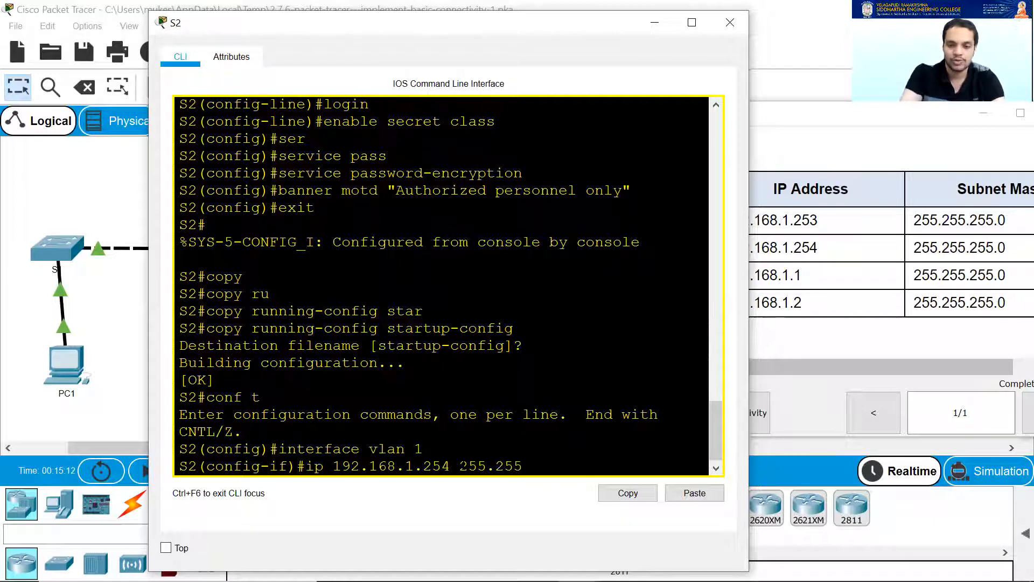
text(.)
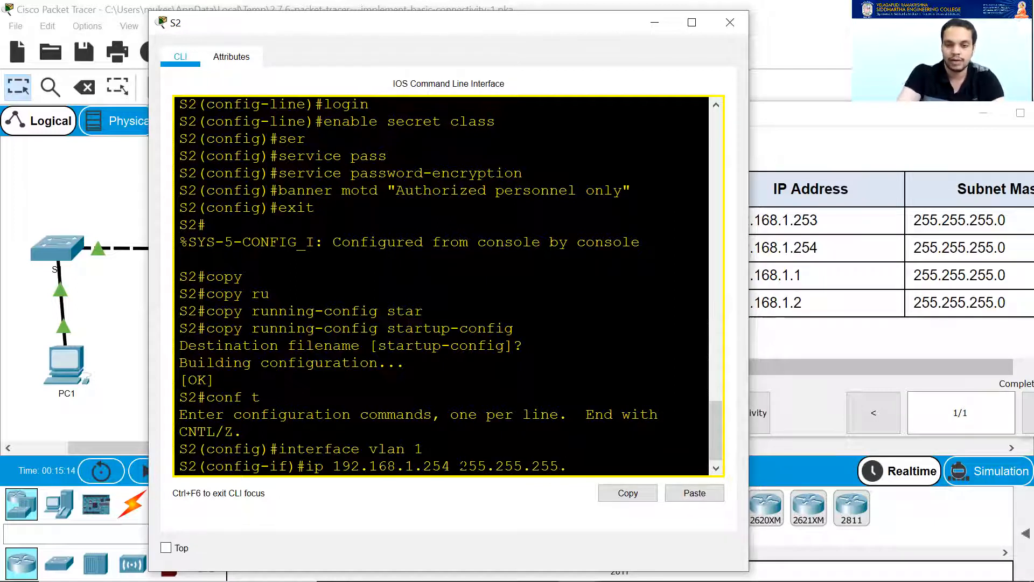
key(Return)
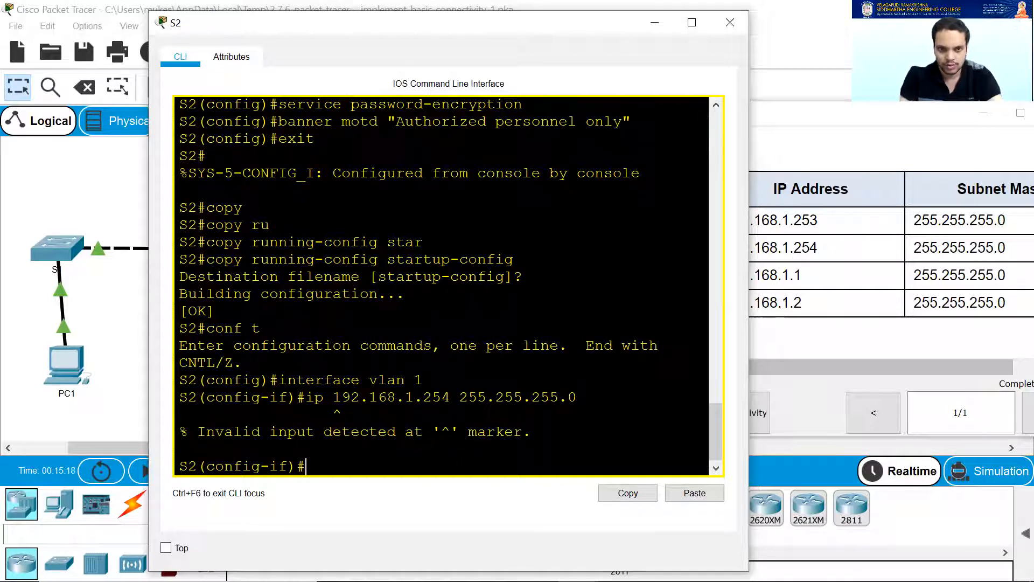
Correct the command to 'ip address 192.168.1.254 255.255.255.0' and run it.
text(i)
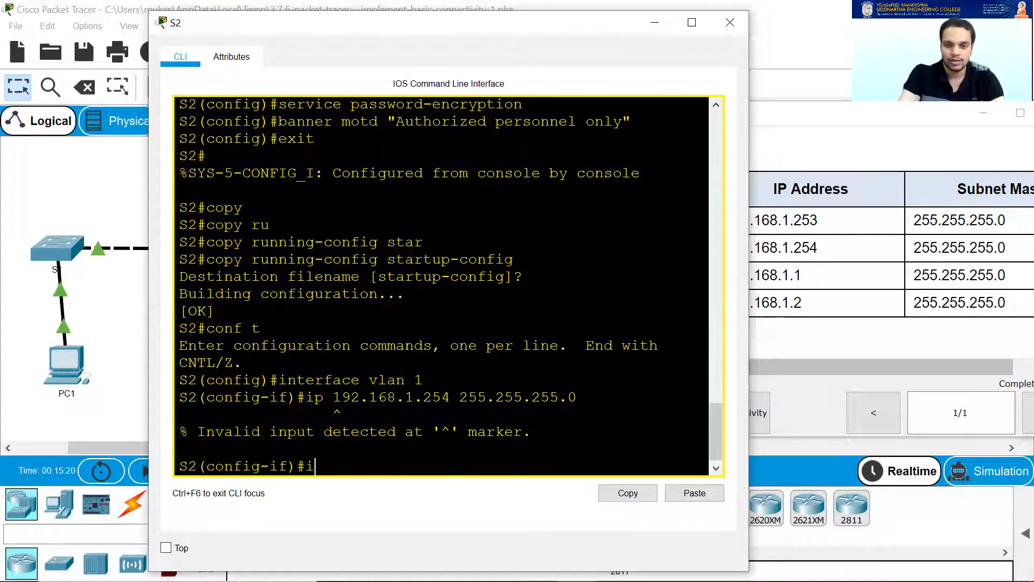
key(Up)
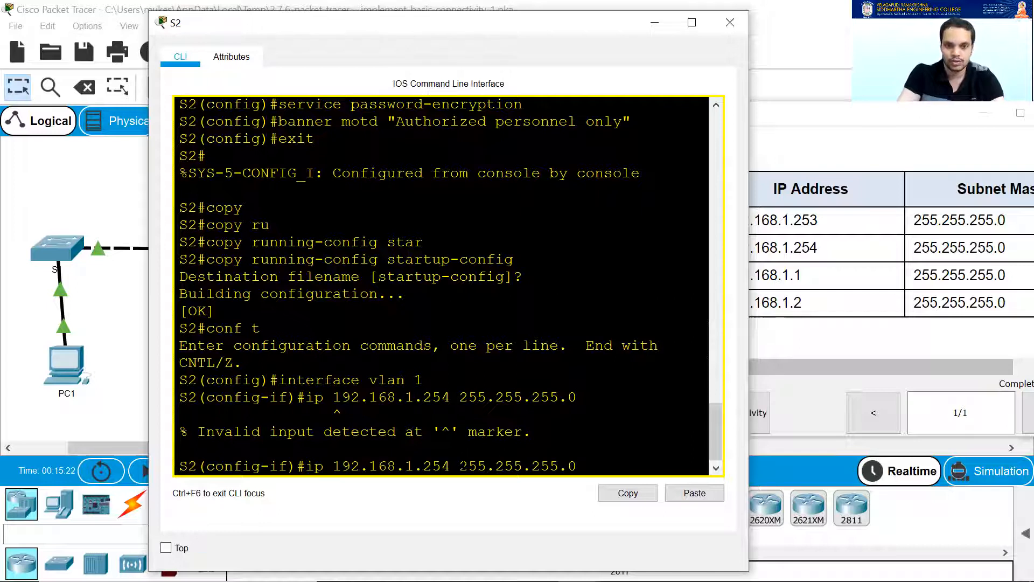
key(Left)
key(Left)
key(Left)
key(Left)
key(Left)
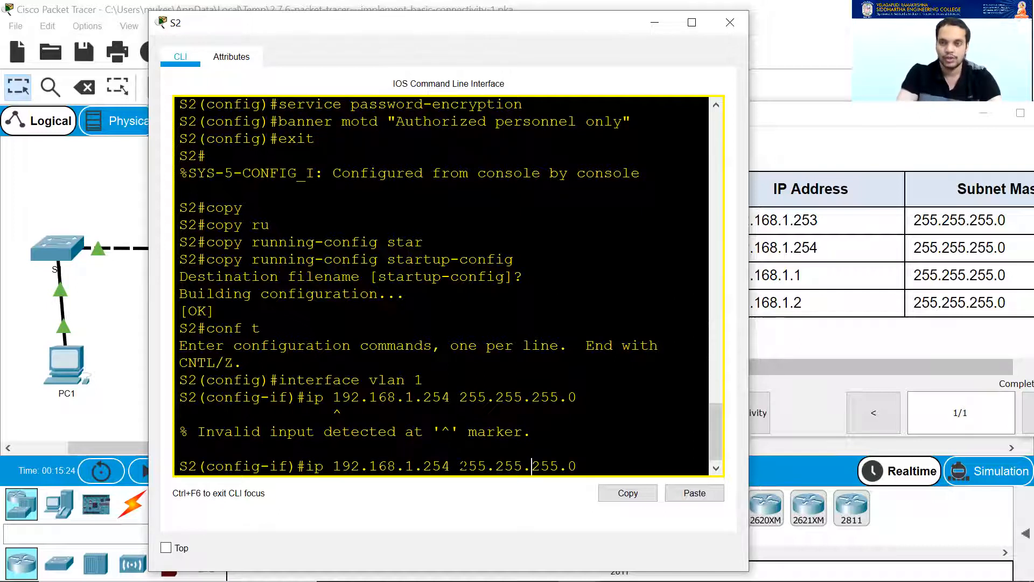
key(Left)
key(Left)
key(Left)
key(Left)
key(Left)
key(Left)
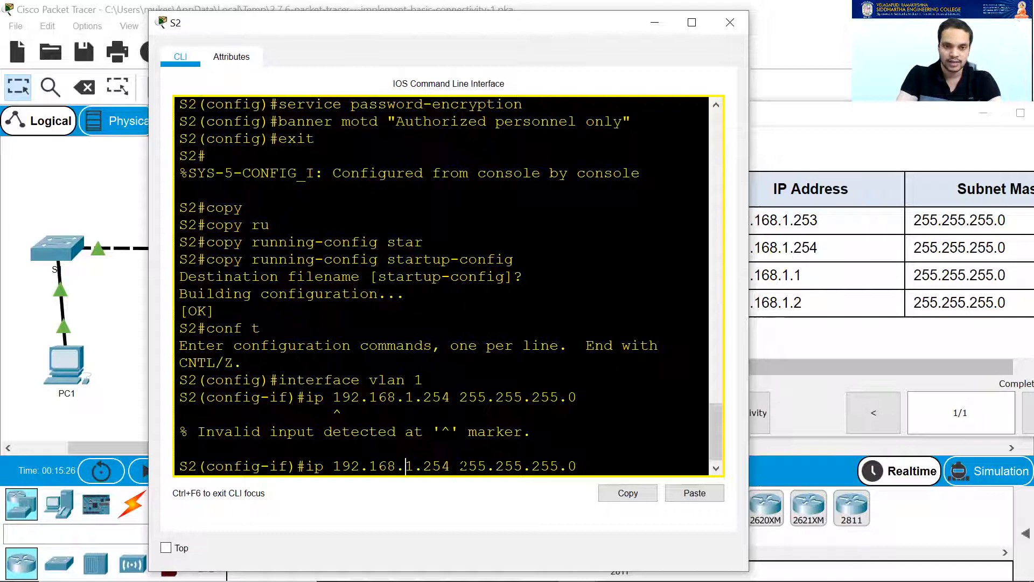
key(Left)
text(addr)
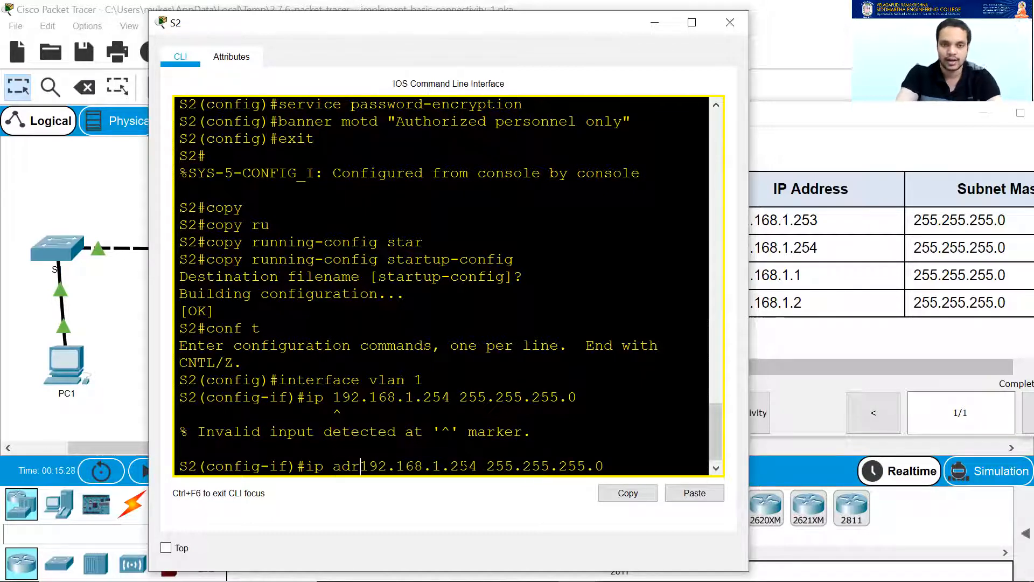
text(ess)
key(Return)
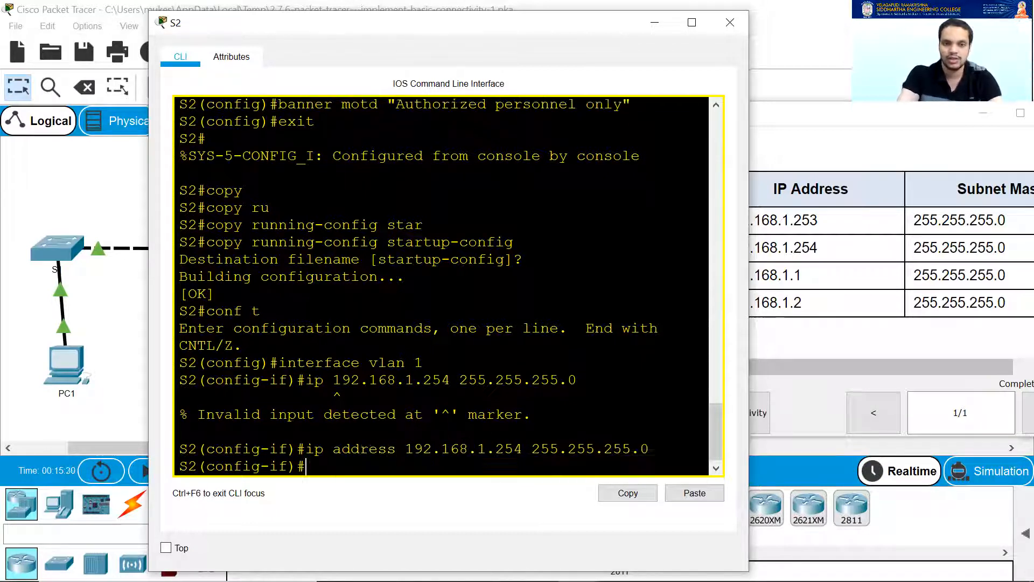
Bring VLAN 1 up with 'no shutdown', confirm it came up, and hide S2's console.
text(no sh)
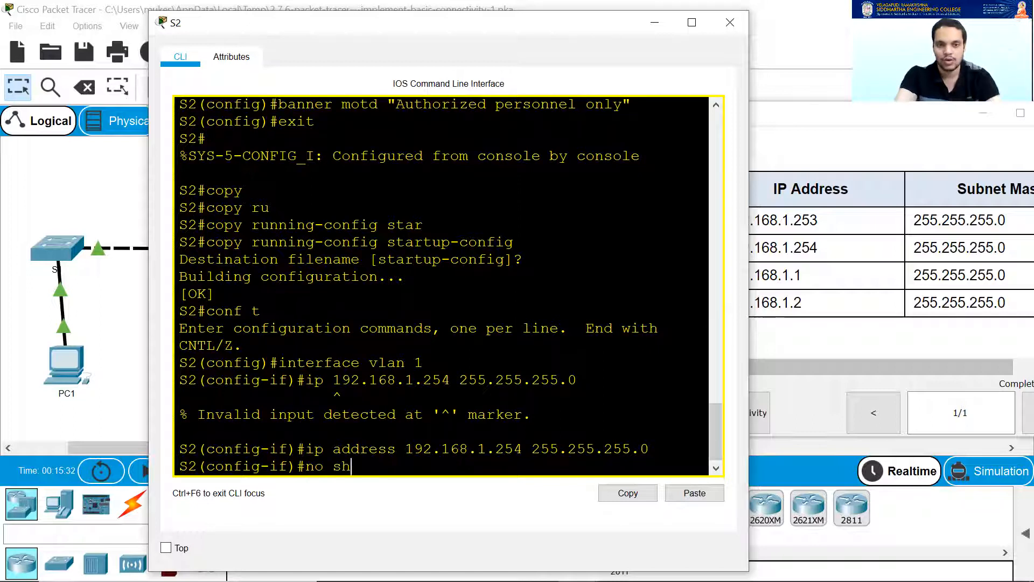
text(utdown)
key(Return)
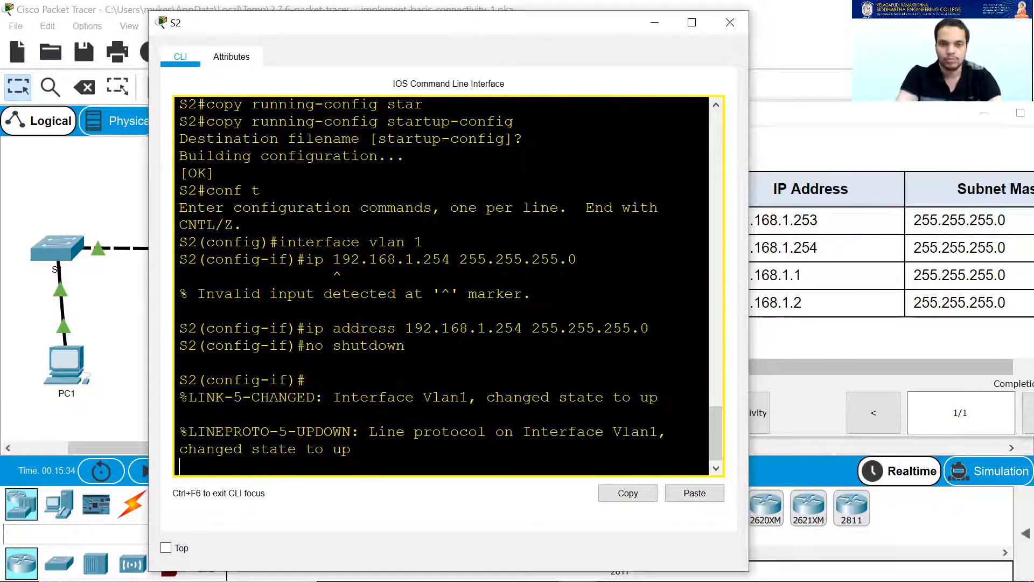
drag(414, 397, 657, 397)
click(657, 397)
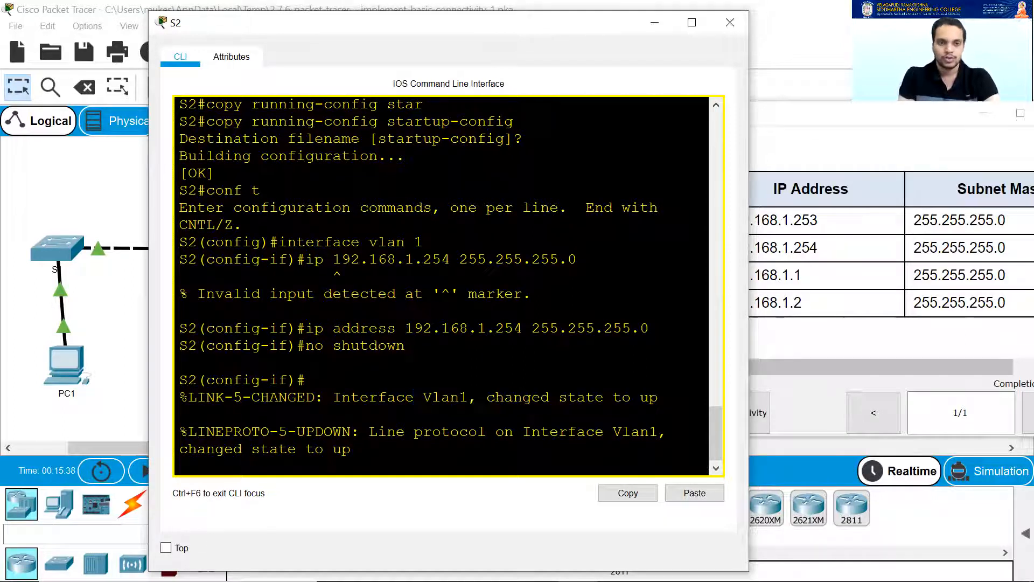
key(Return)
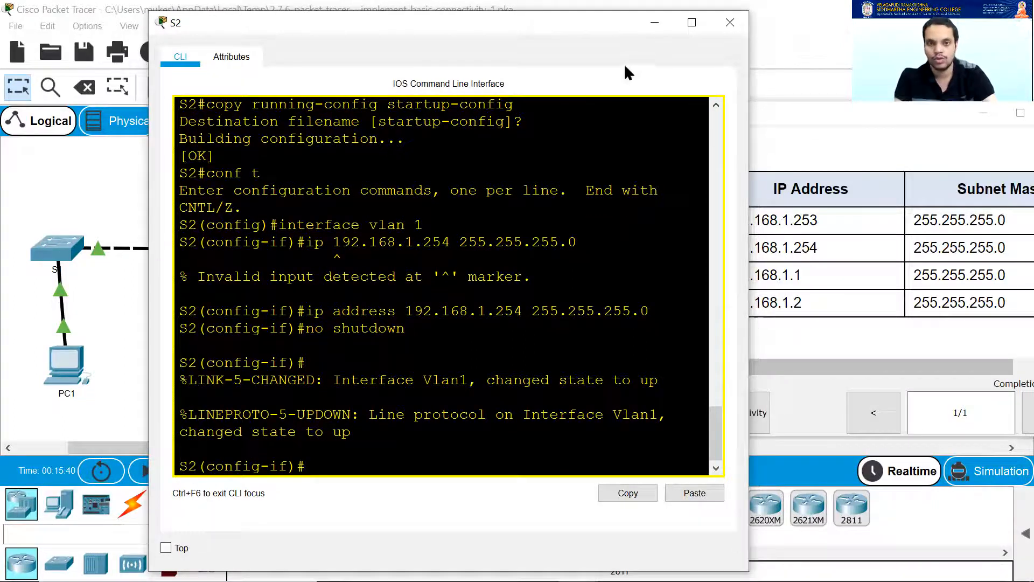
click(655, 23)
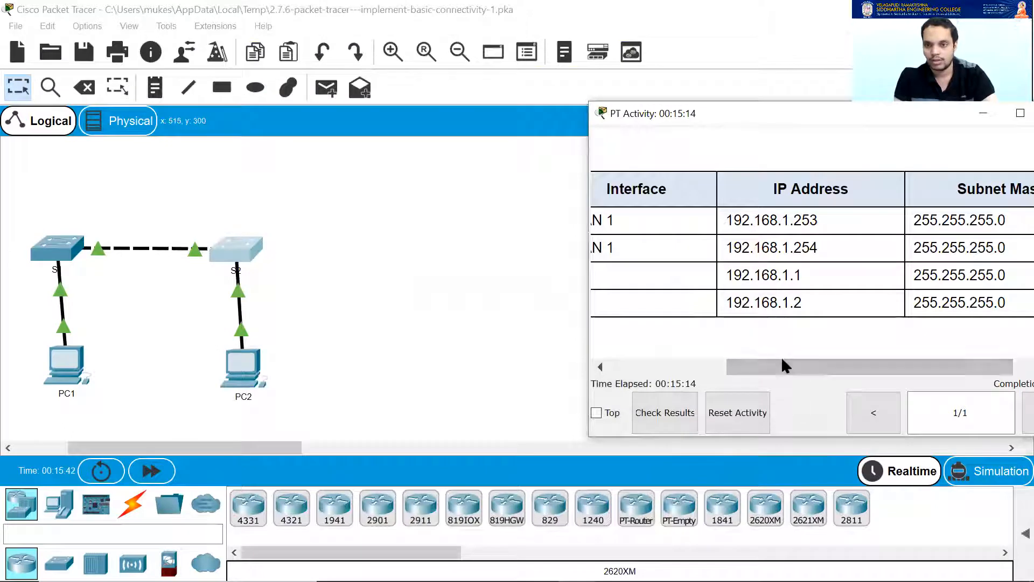
Confirm the activity window shows Completion: 100%, then open PC1's desktop window.
drag(735, 121, 644, 123)
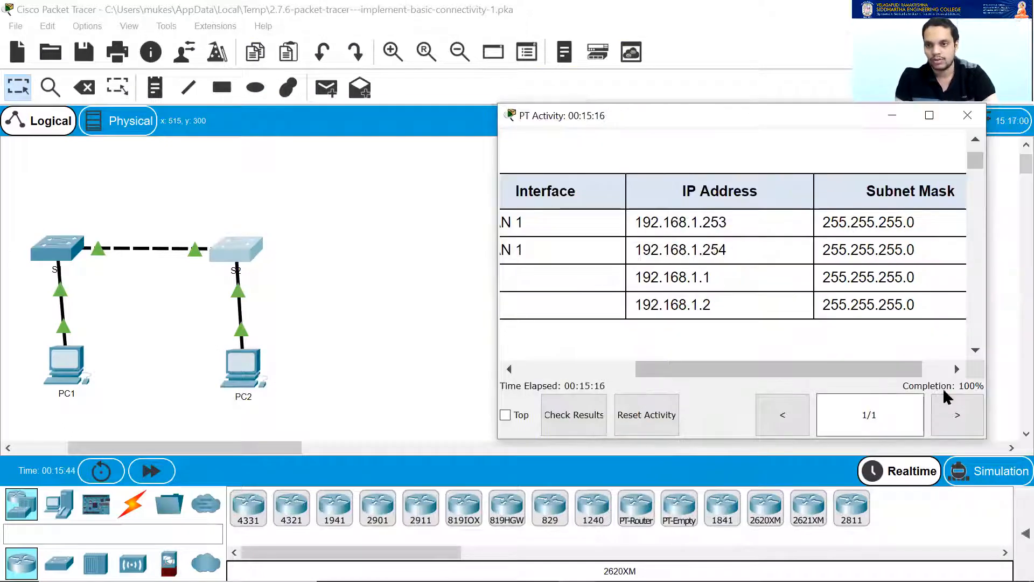
drag(870, 374, 649, 376)
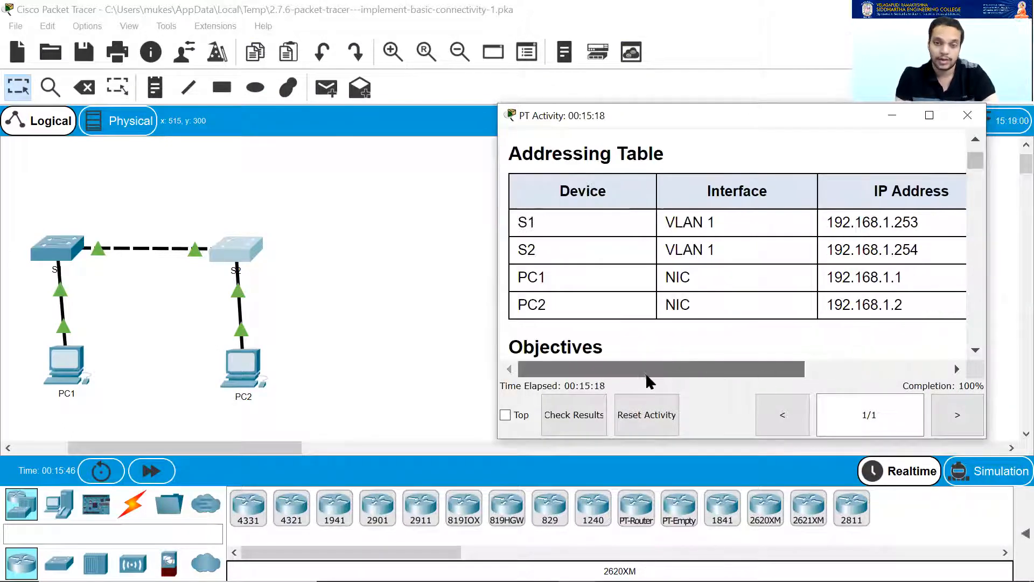
scroll(625, 295, down, 10)
scroll(639, 295, down, 15)
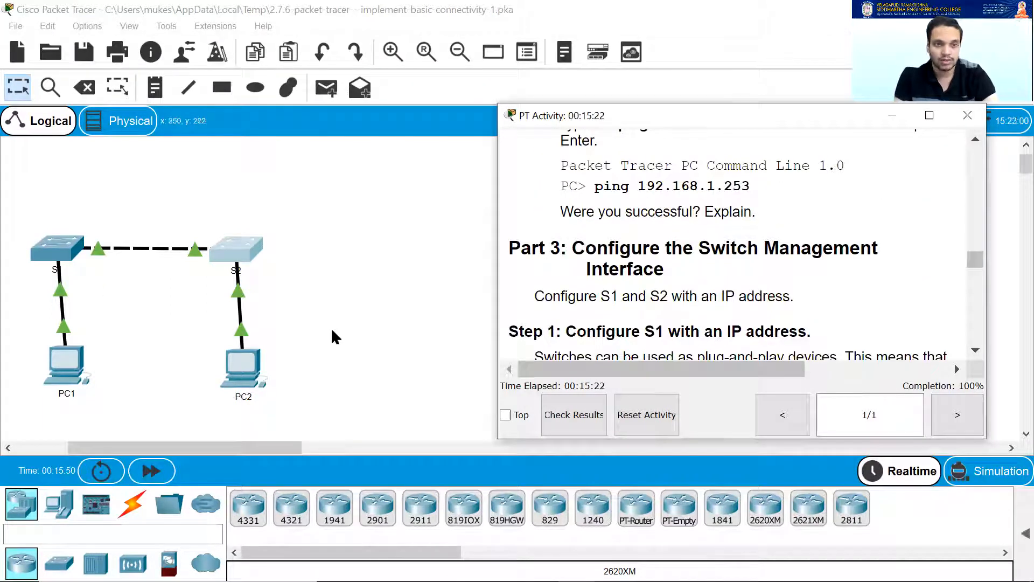
scroll(589, 310, down, 15)
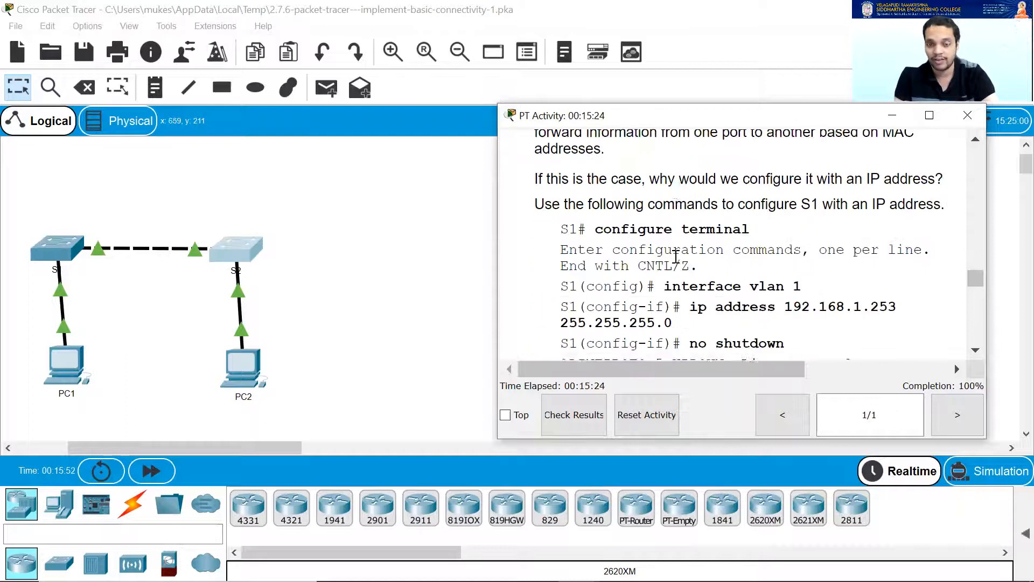
scroll(671, 280, down, 5)
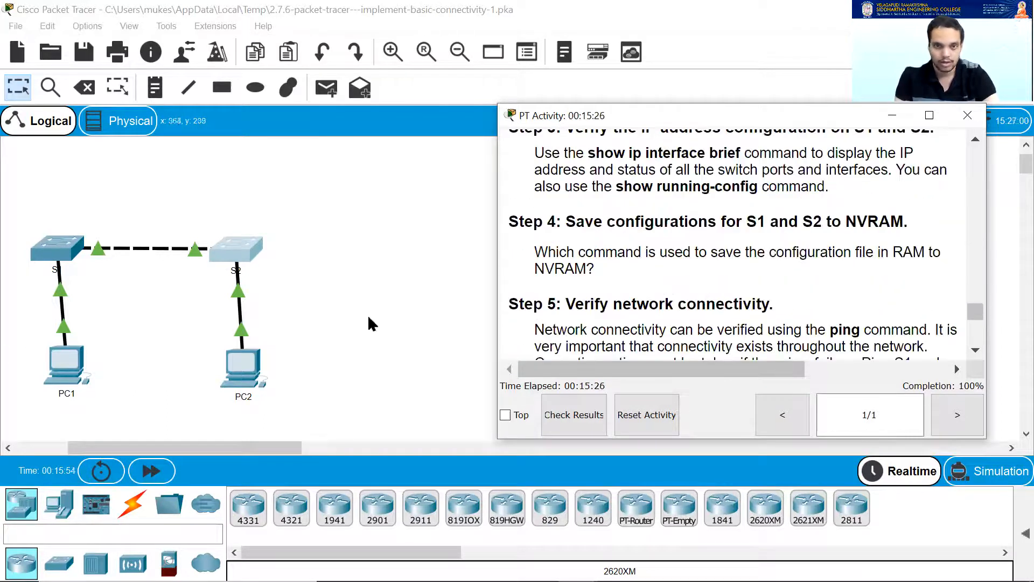
click(66, 364)
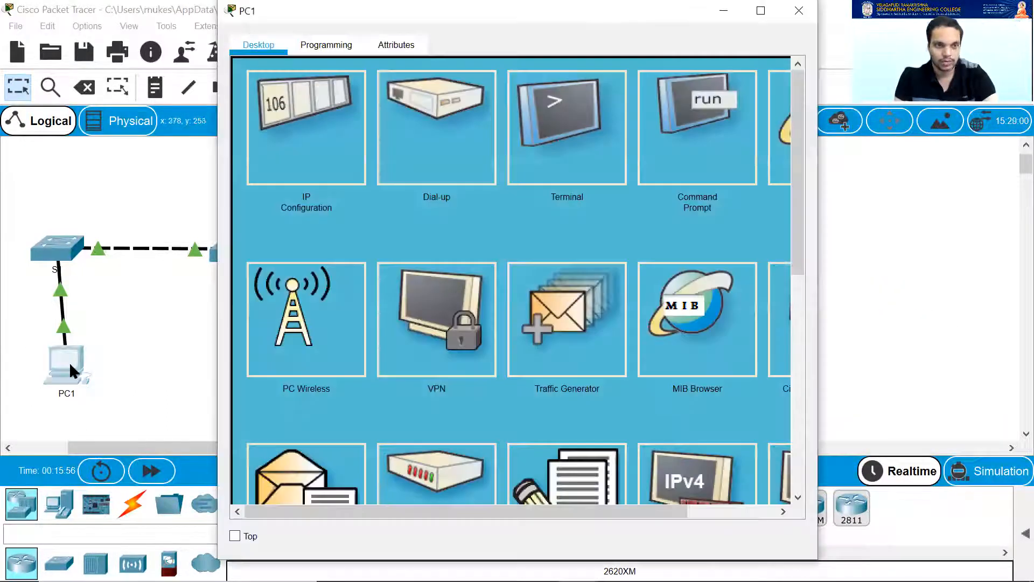
Re-run ping 192.168.1.253 in PC1's Command Prompt, get replies, then close PC1's window.
click(682, 148)
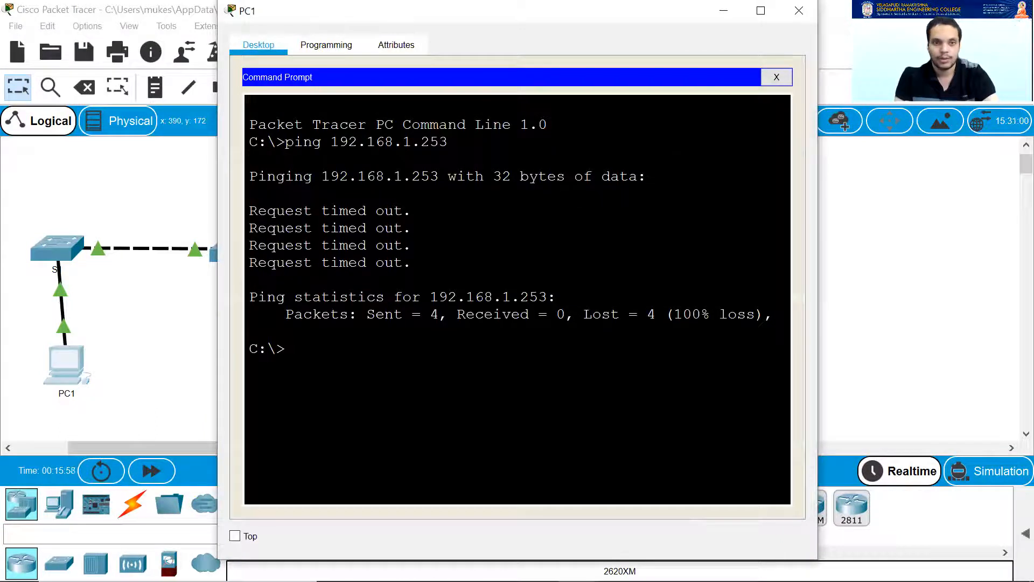
key(Up)
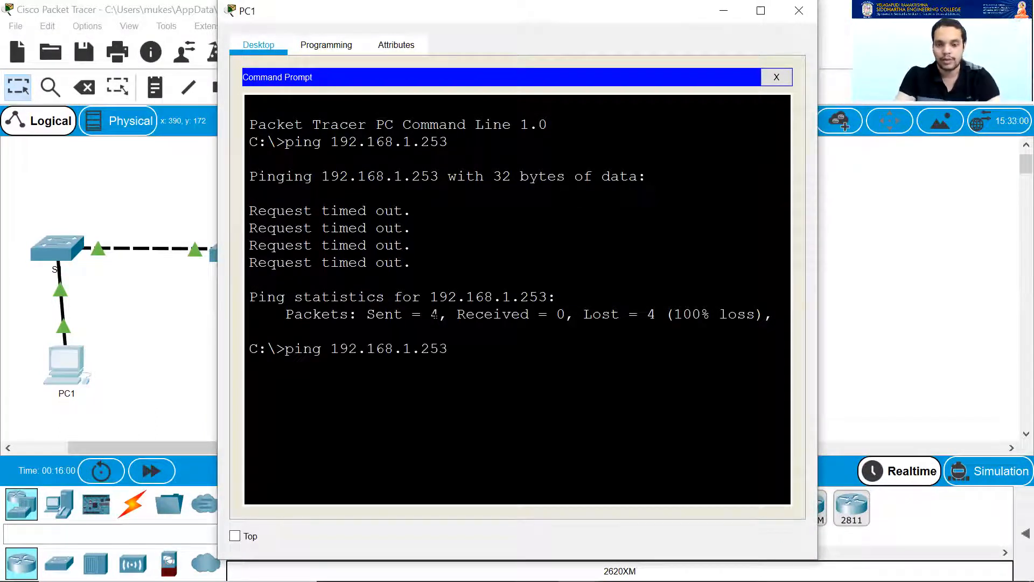
key(Return)
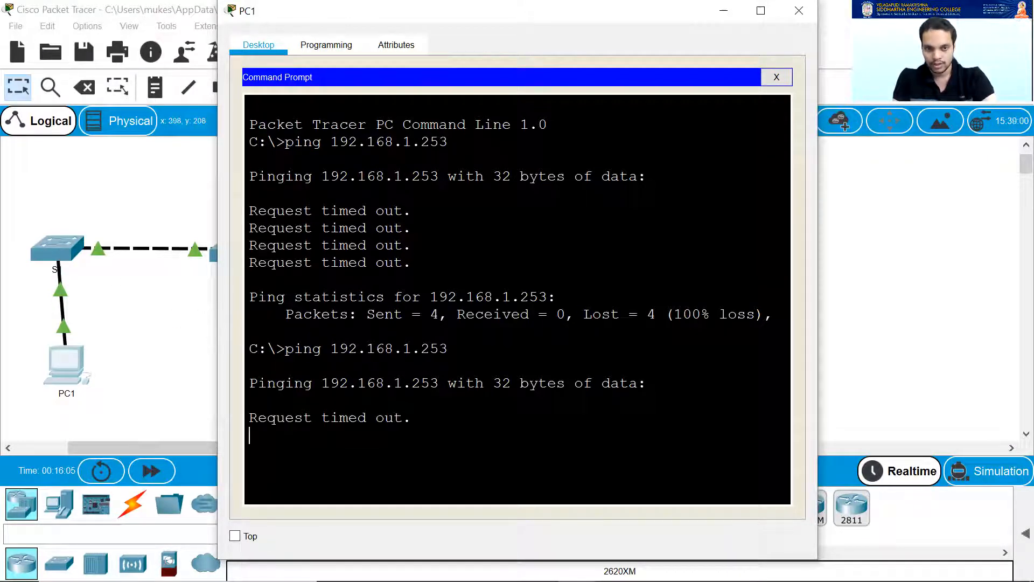
drag(449, 348, 722, 453)
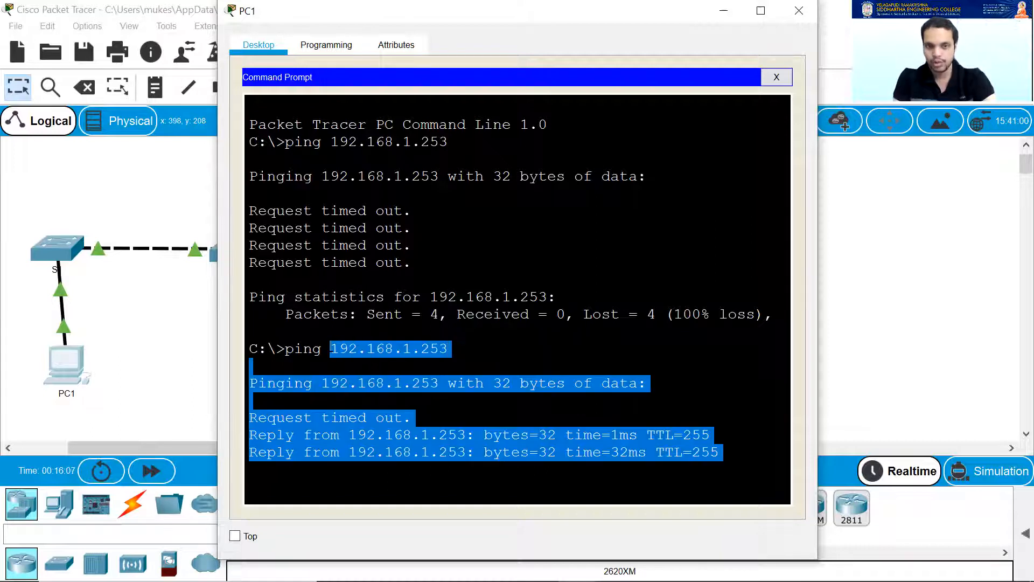
drag(368, 357, 583, 340)
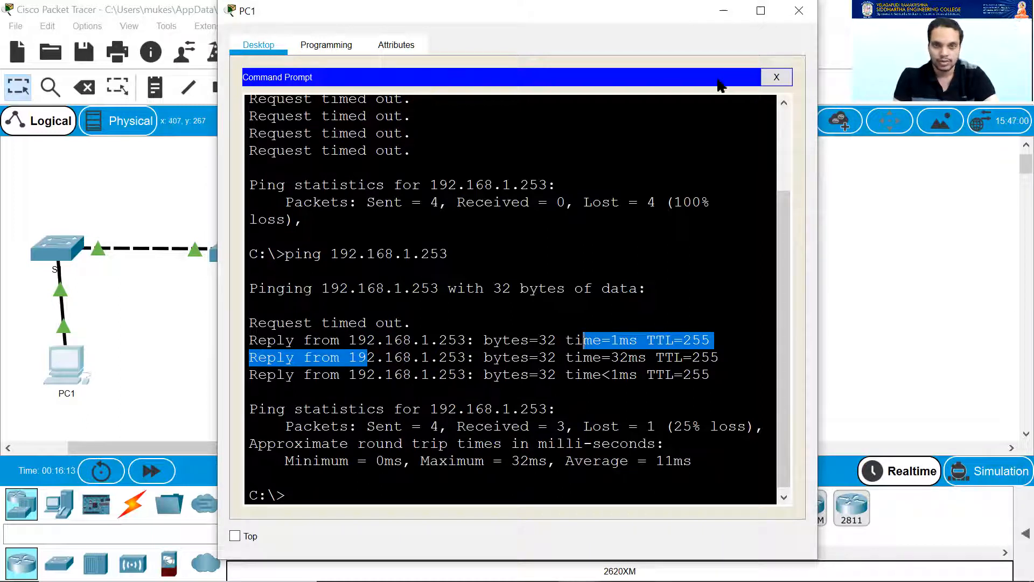
click(797, 12)
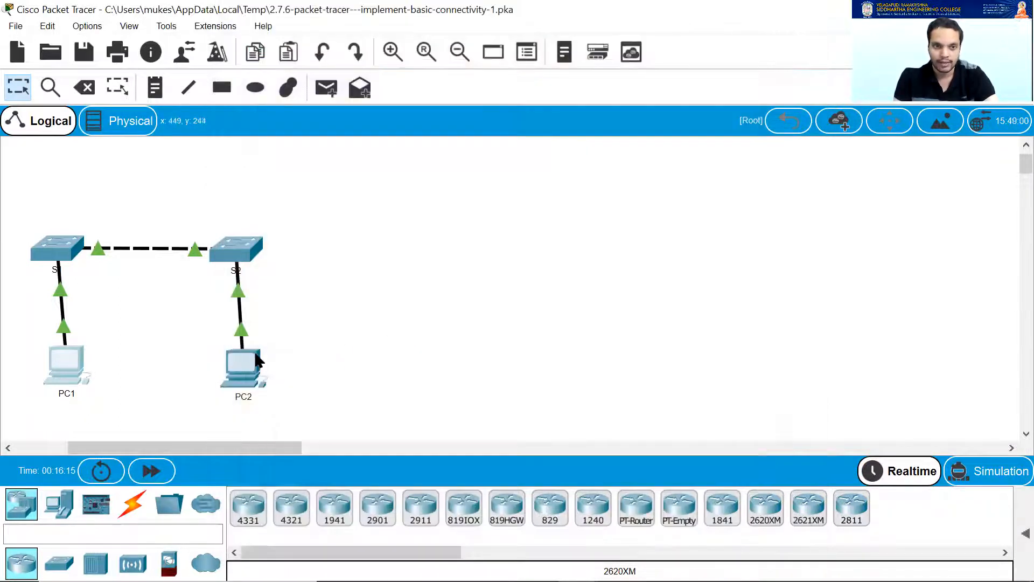
Ping 192.168.1.254 from PC2's Command Prompt.
click(241, 363)
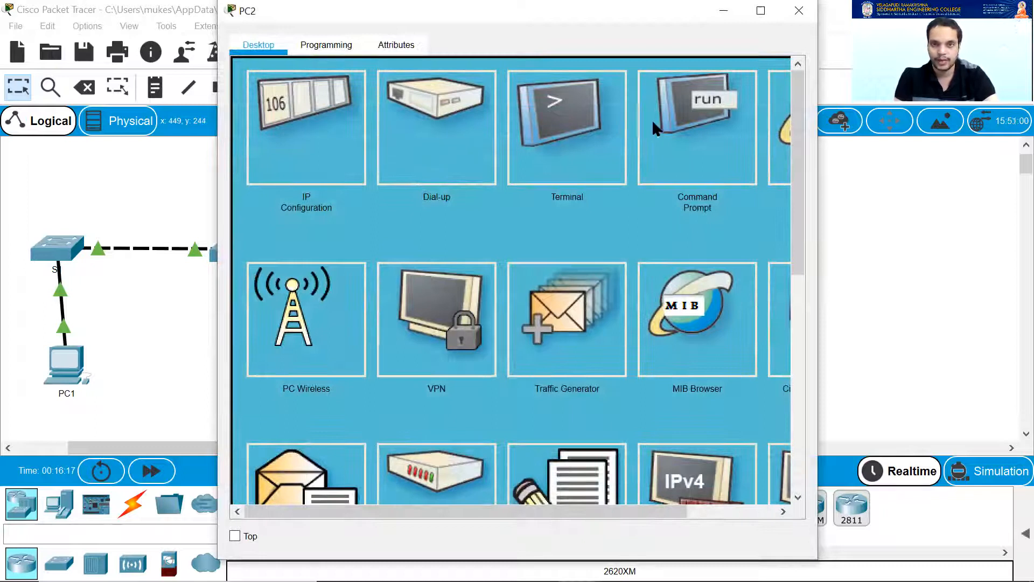
click(692, 131)
text(ping 192.1)
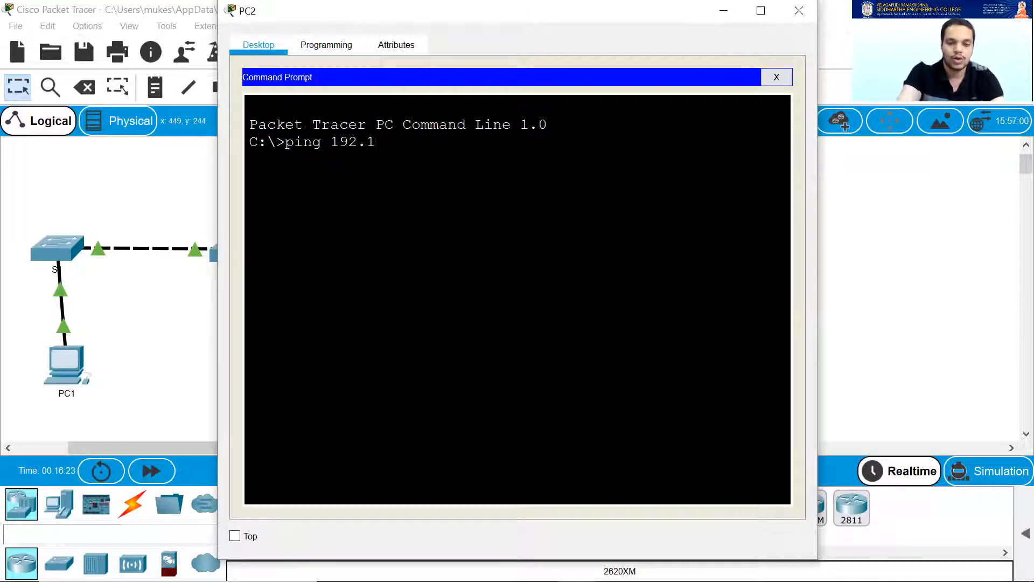
text(68.1)
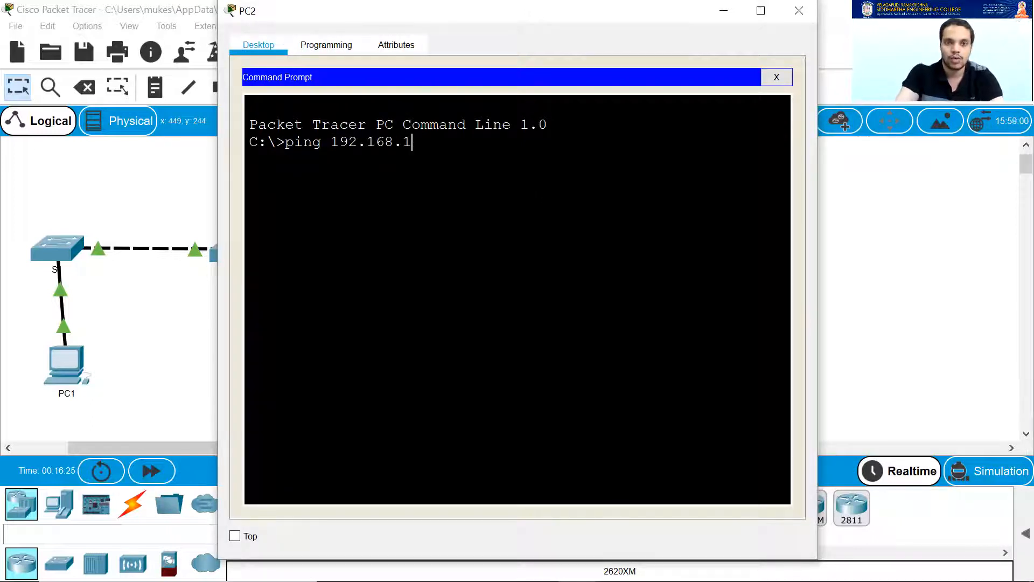
text(.254)
key(Return)
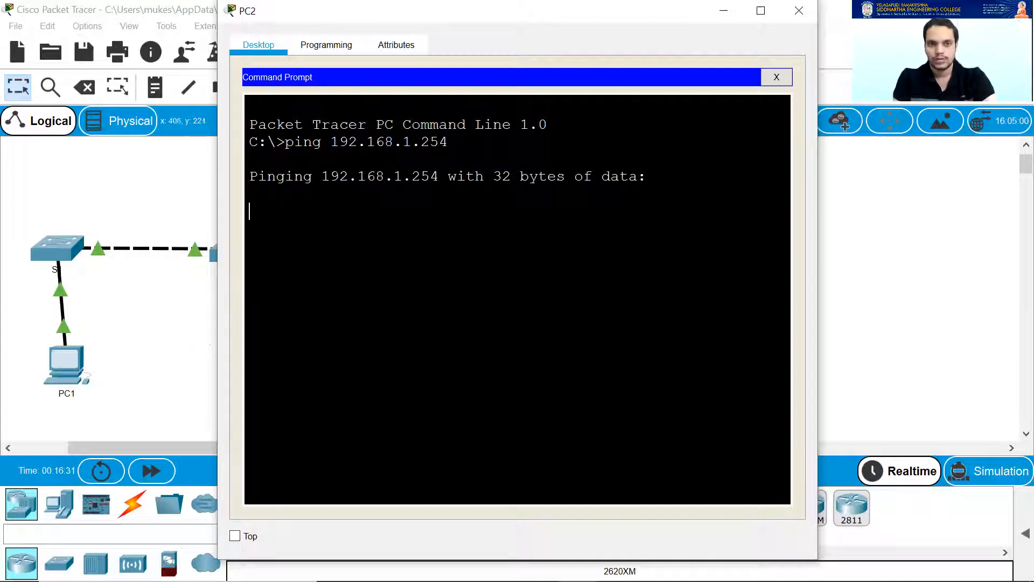
drag(541, 16, 734, 18)
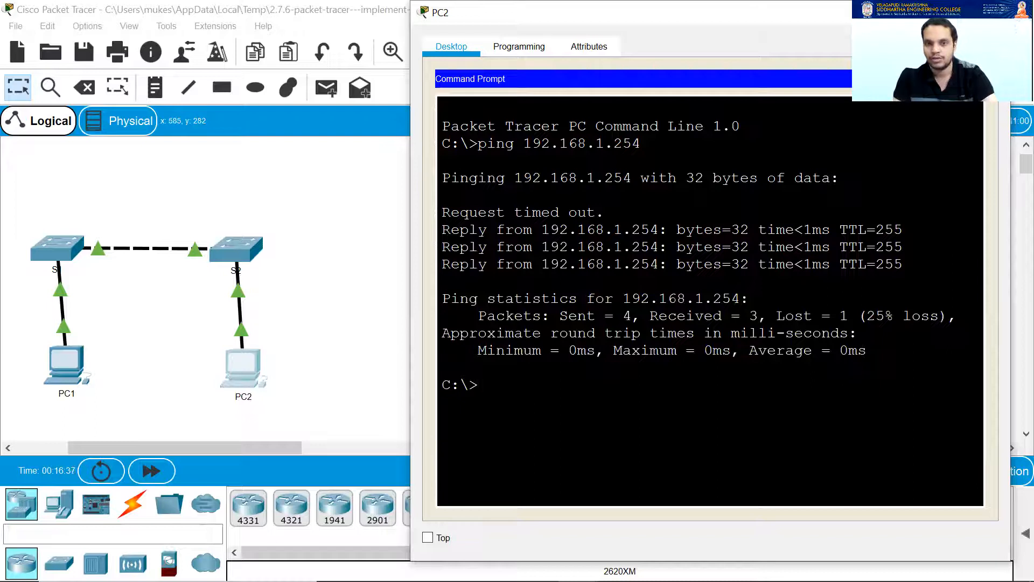
Ping PC1 at 192.168.1.1 from PC2.
text(pi)
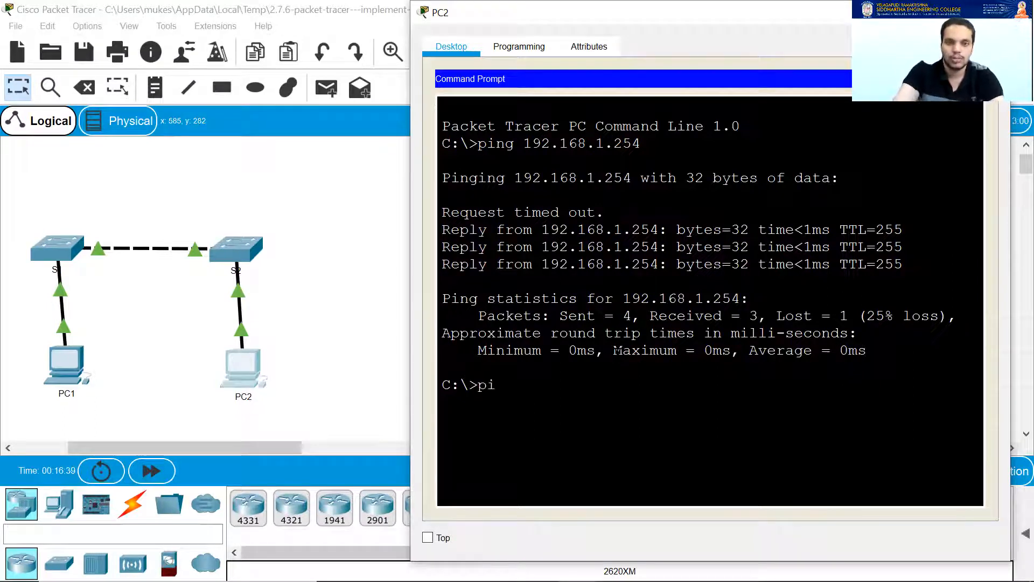
text(n)
key(Up)
key(BackSpace)
key(BackSpace)
key(BackSpace)
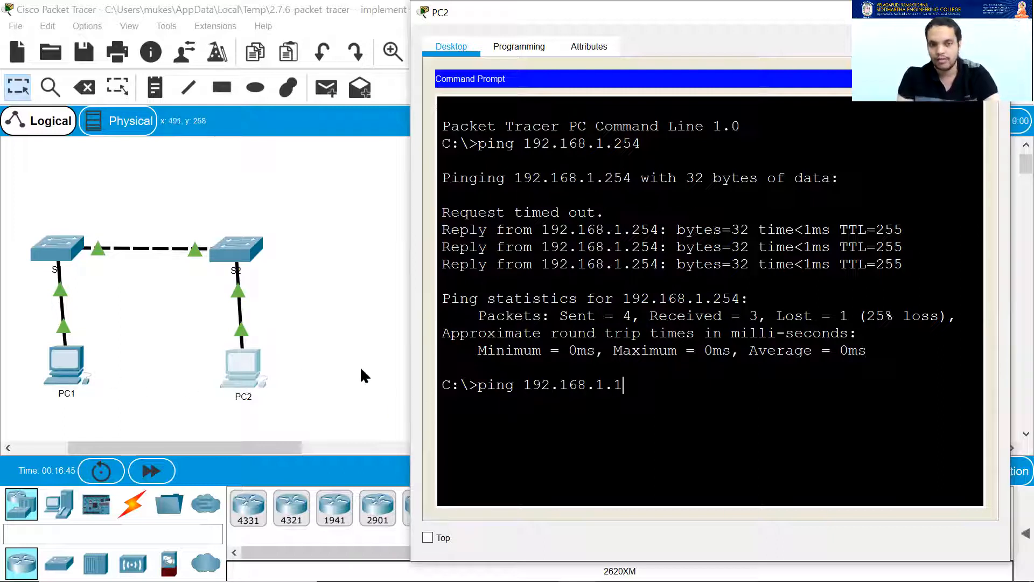
key(Return)
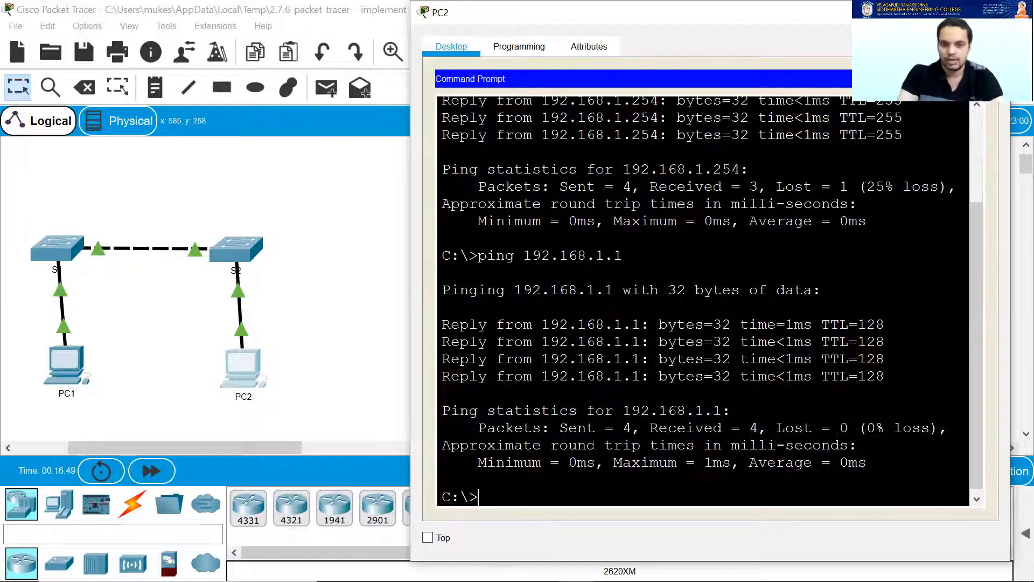
Ping S1 at 192.168.1.253 from PC2, then close PC2's window.
key(Up)
key(BackSpace)
text(253)
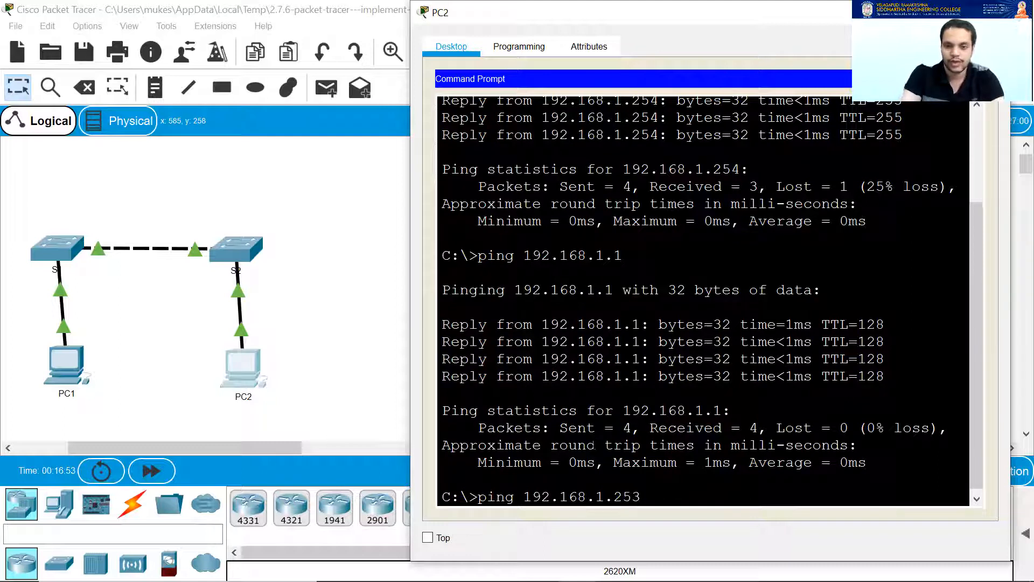
key(Return)
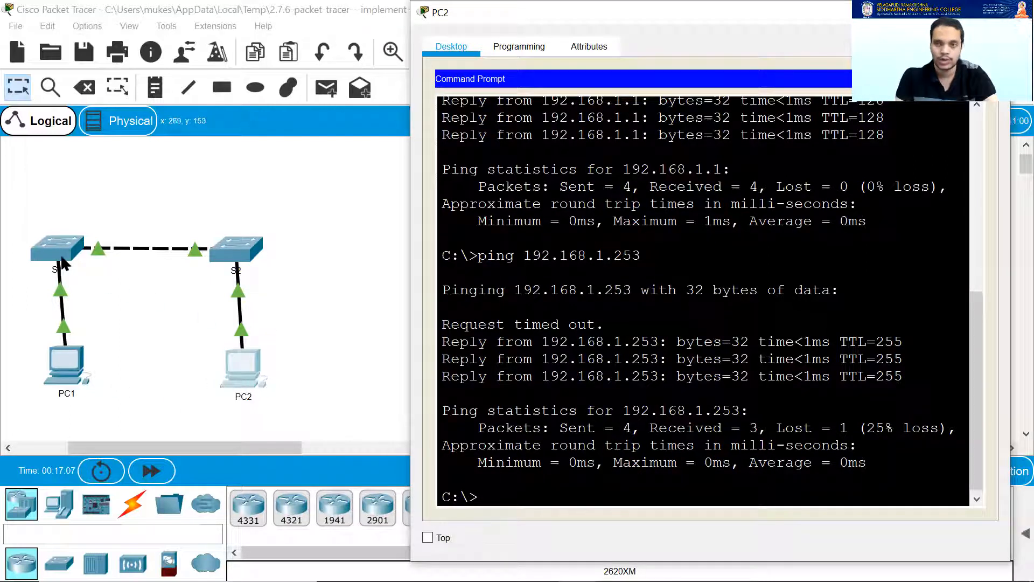
mouse_move(578, 579)
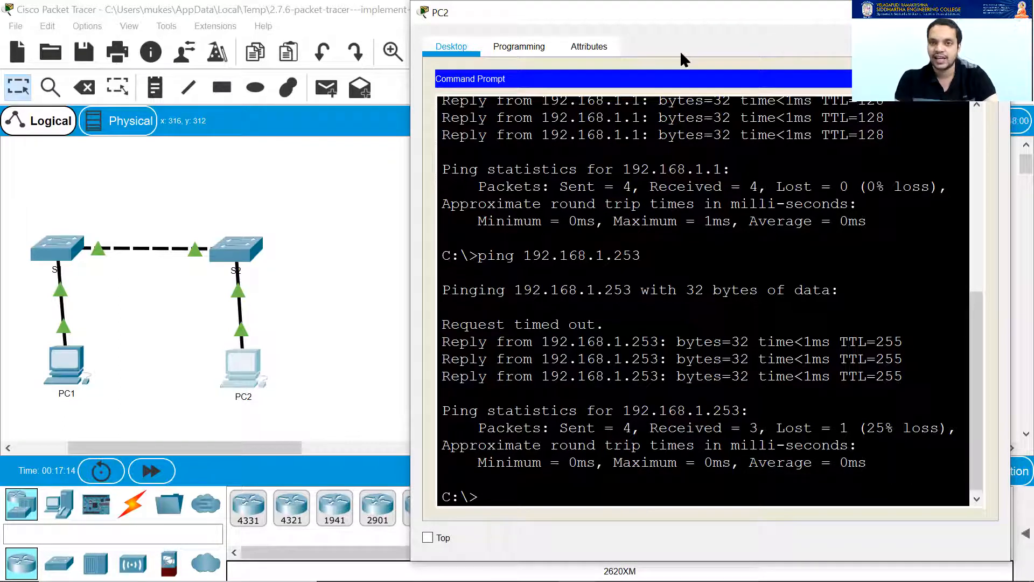
drag(680, 51, 688, 65)
click(795, 59)
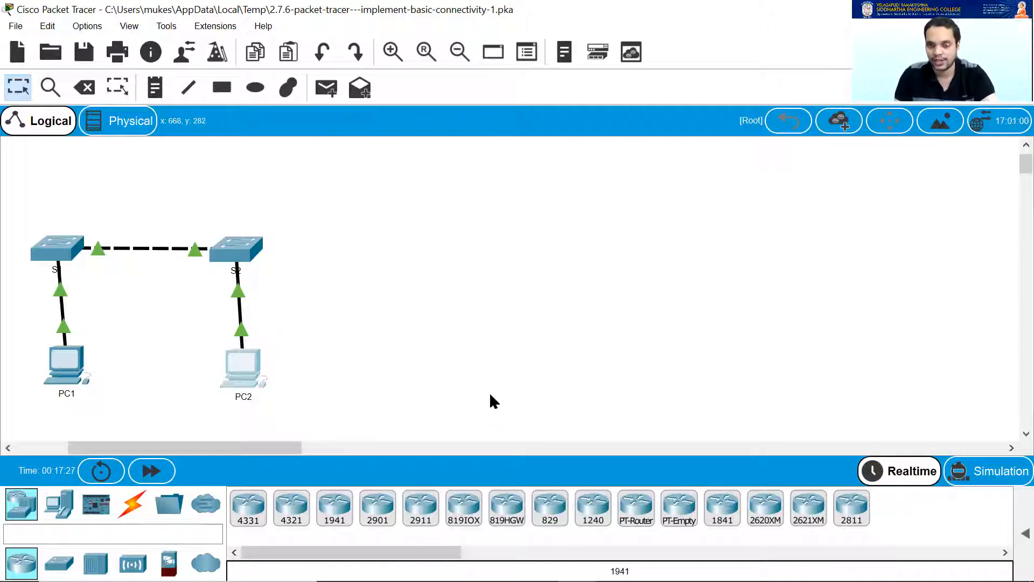
Bring up the PT Activity window and check results, showing the Implement Basic Connectivity completion message.
mouse_move(537, 566)
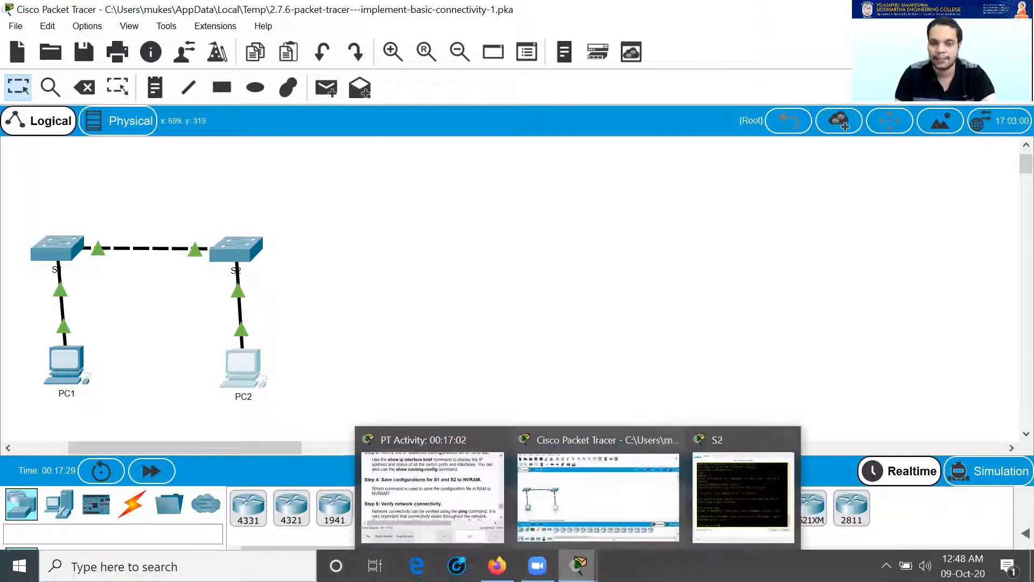
click(442, 488)
scroll(760, 290, down, 2)
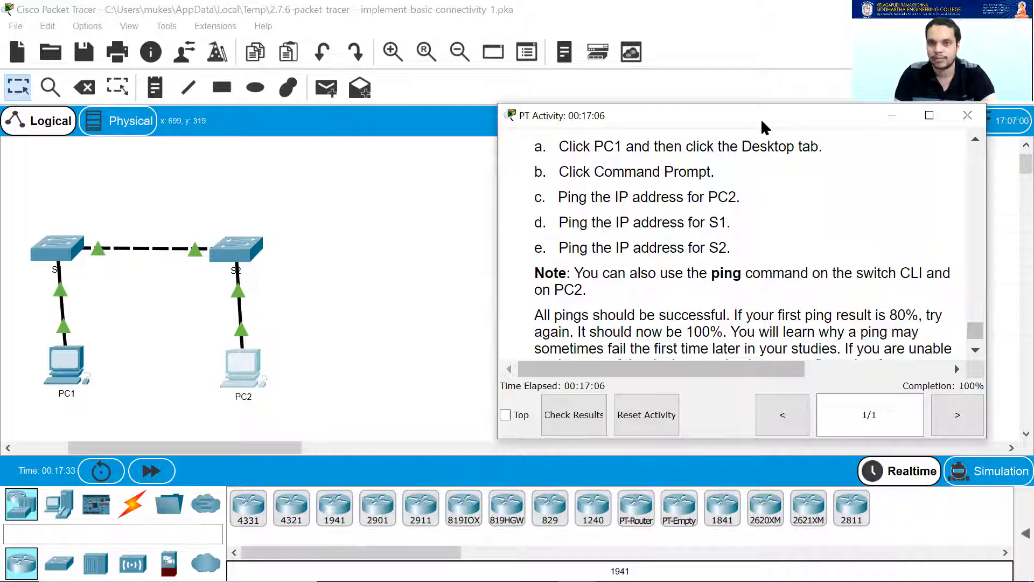
drag(761, 121, 794, 145)
click(605, 446)
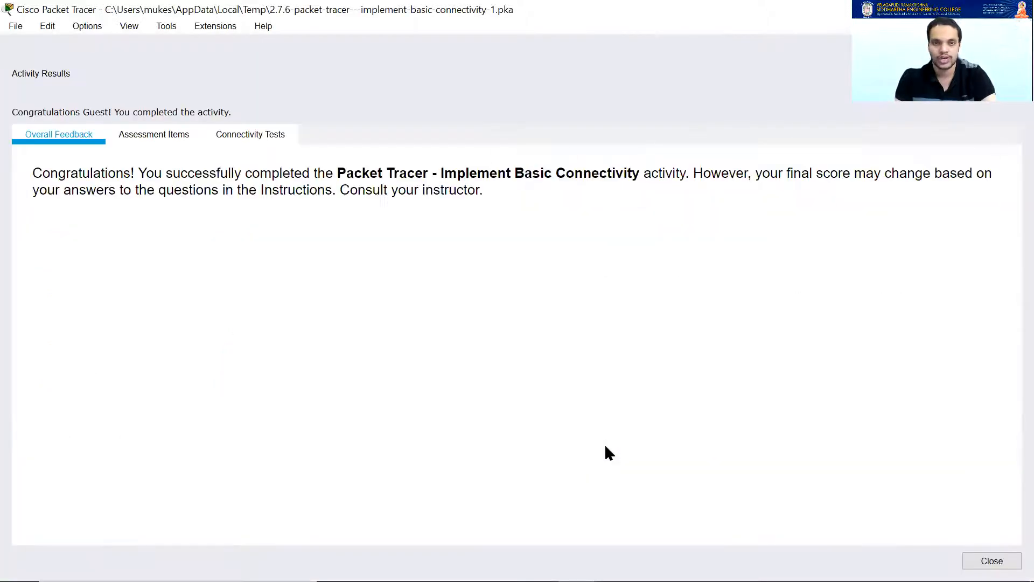
Review the Assessment Items showing 88/88, then close Activity Results.
click(157, 136)
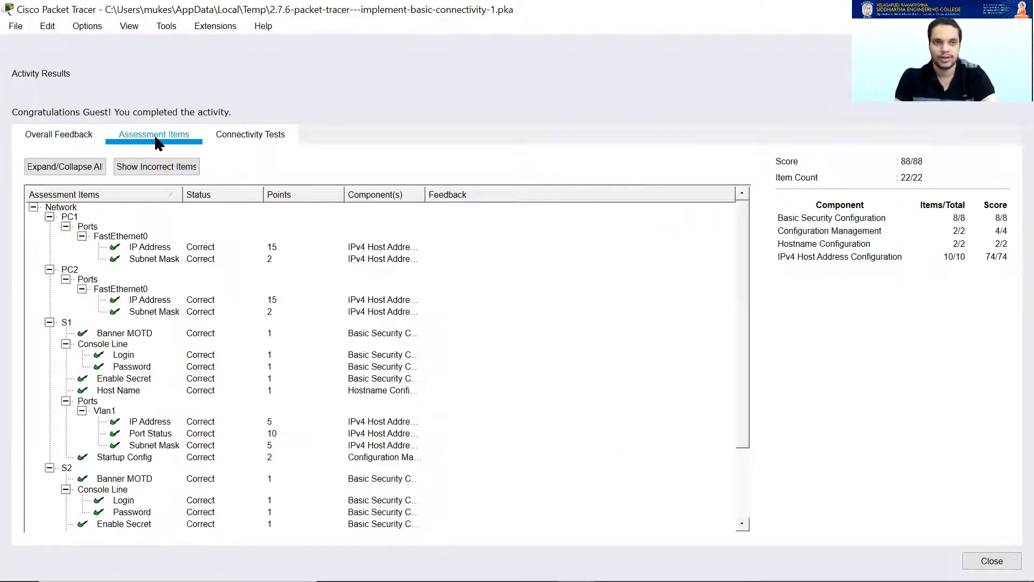
scroll(249, 298, down, 2)
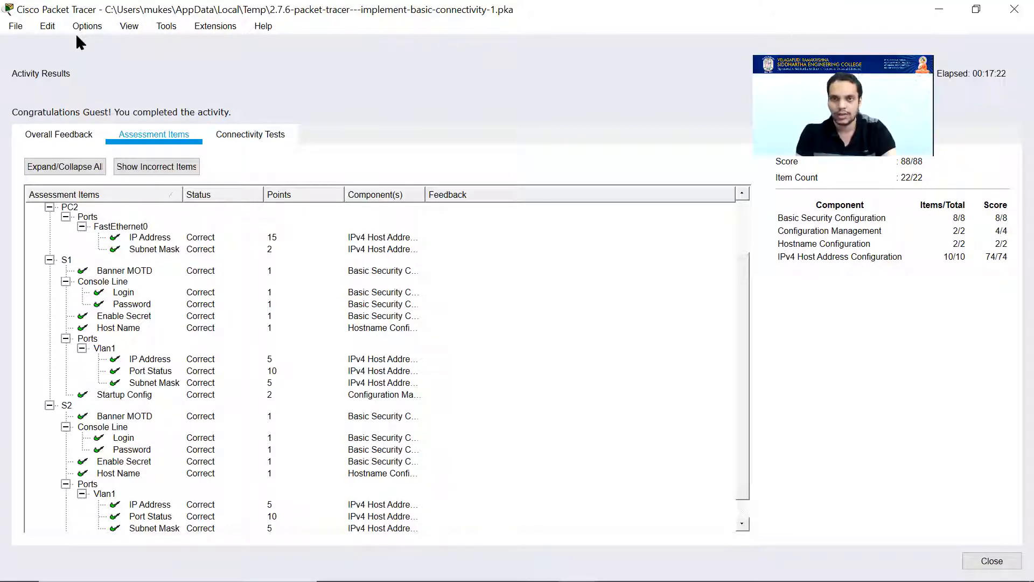
key(Escape)
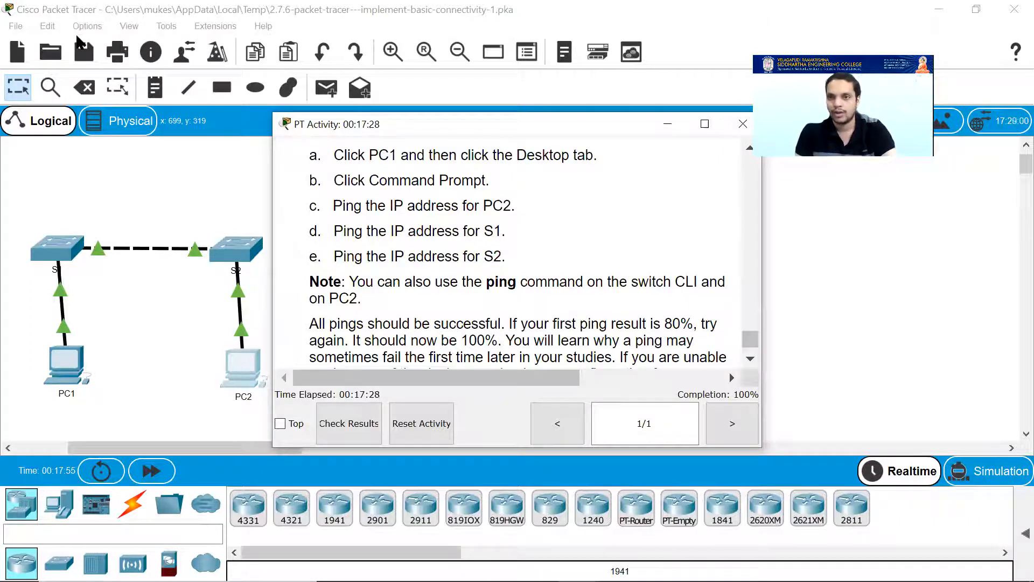